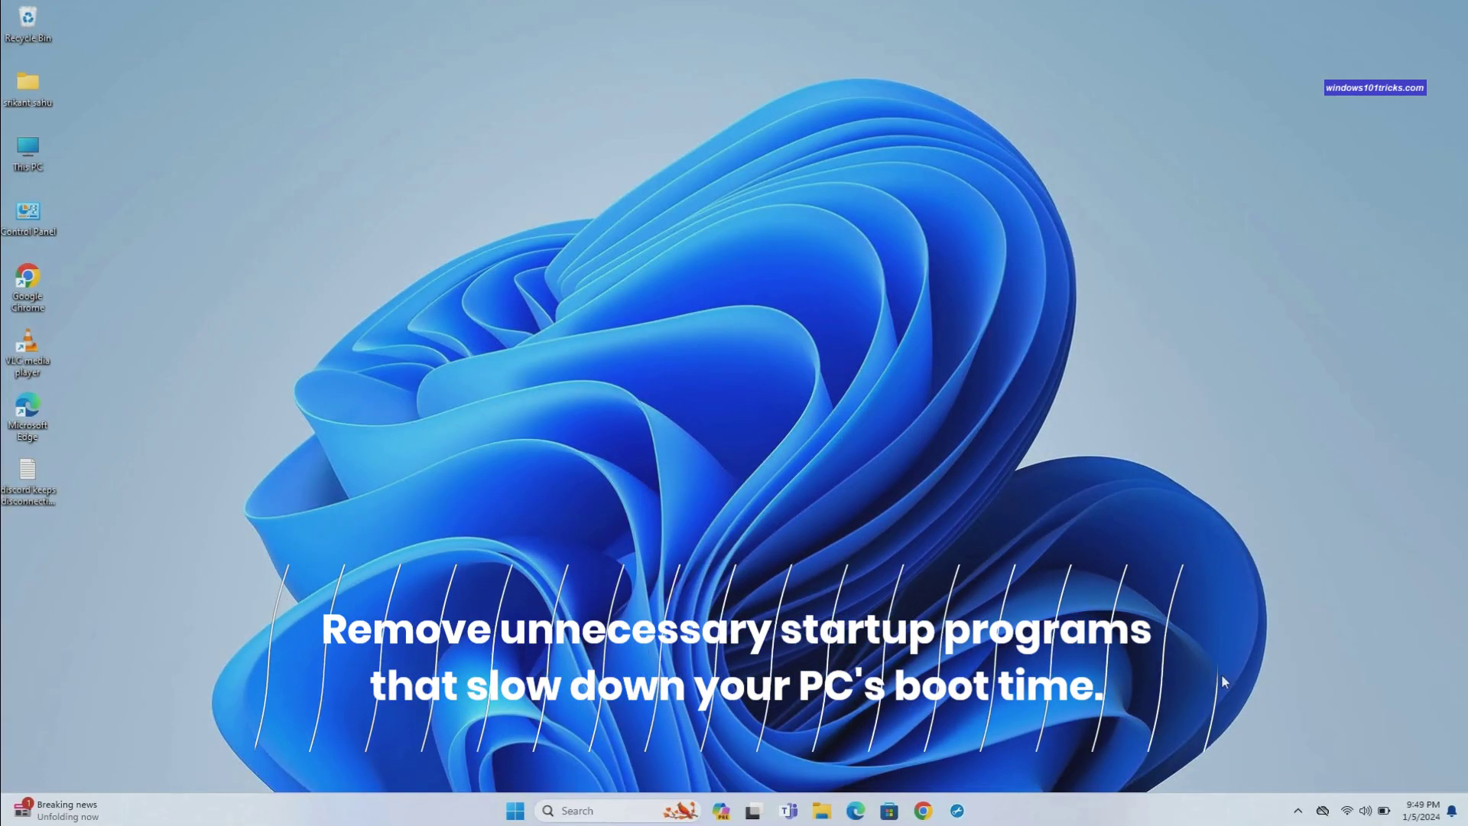
Step: Open Task Manager's list of startup apps and sort it by startup impact
right_click(1052, 812)
click(1109, 756)
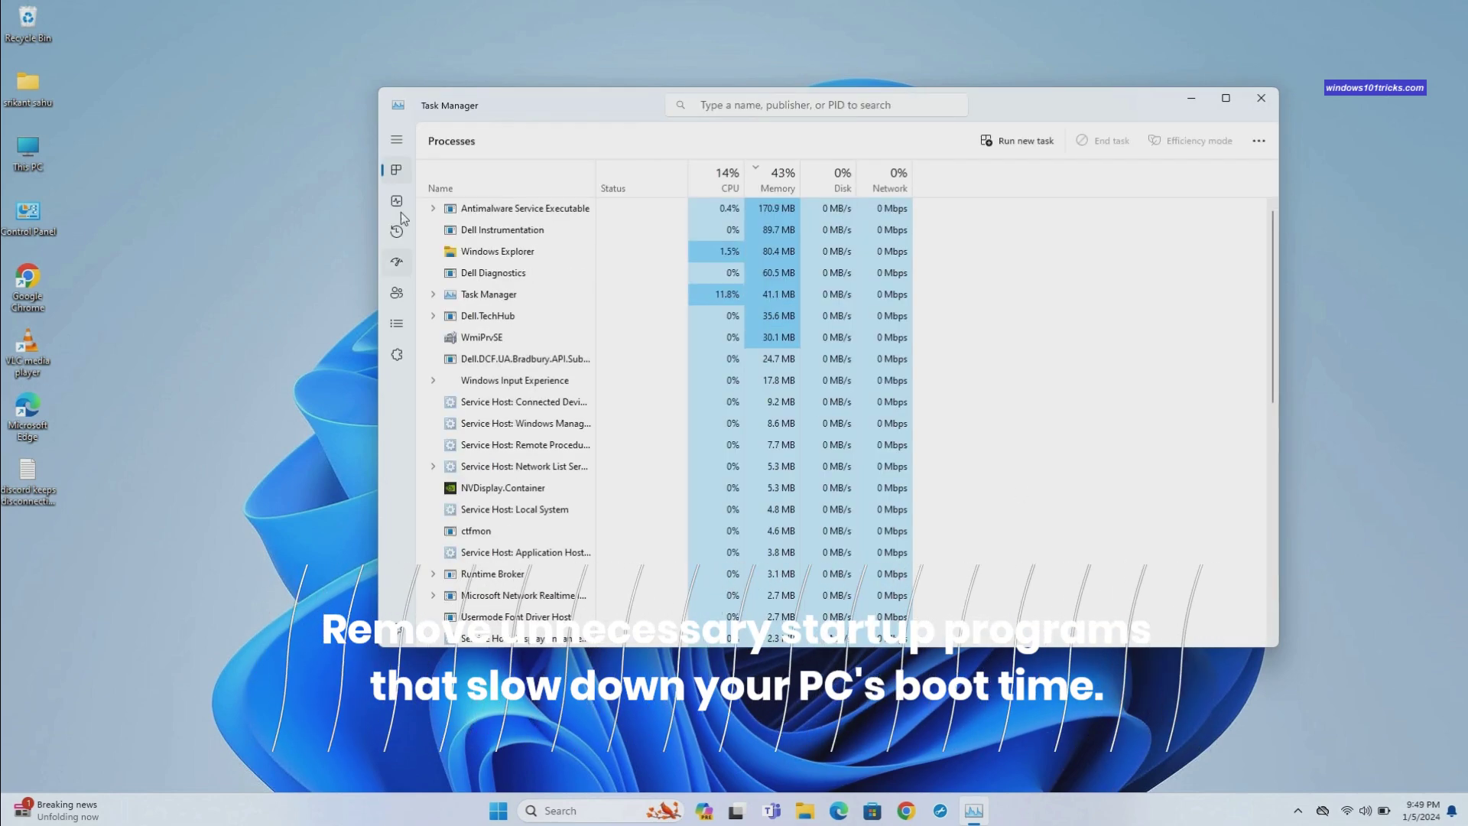
click(397, 261)
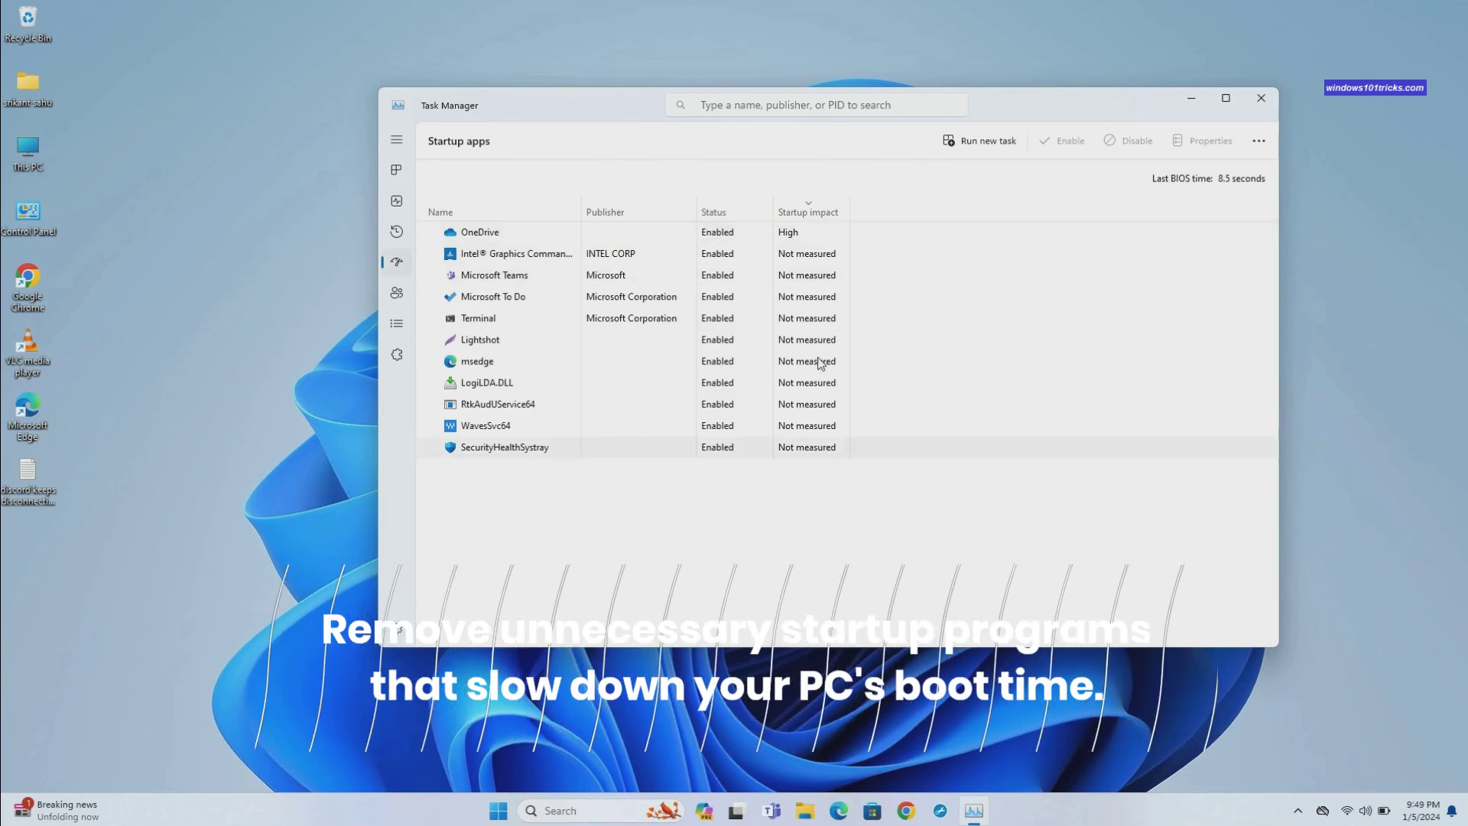
click(792, 212)
click(792, 214)
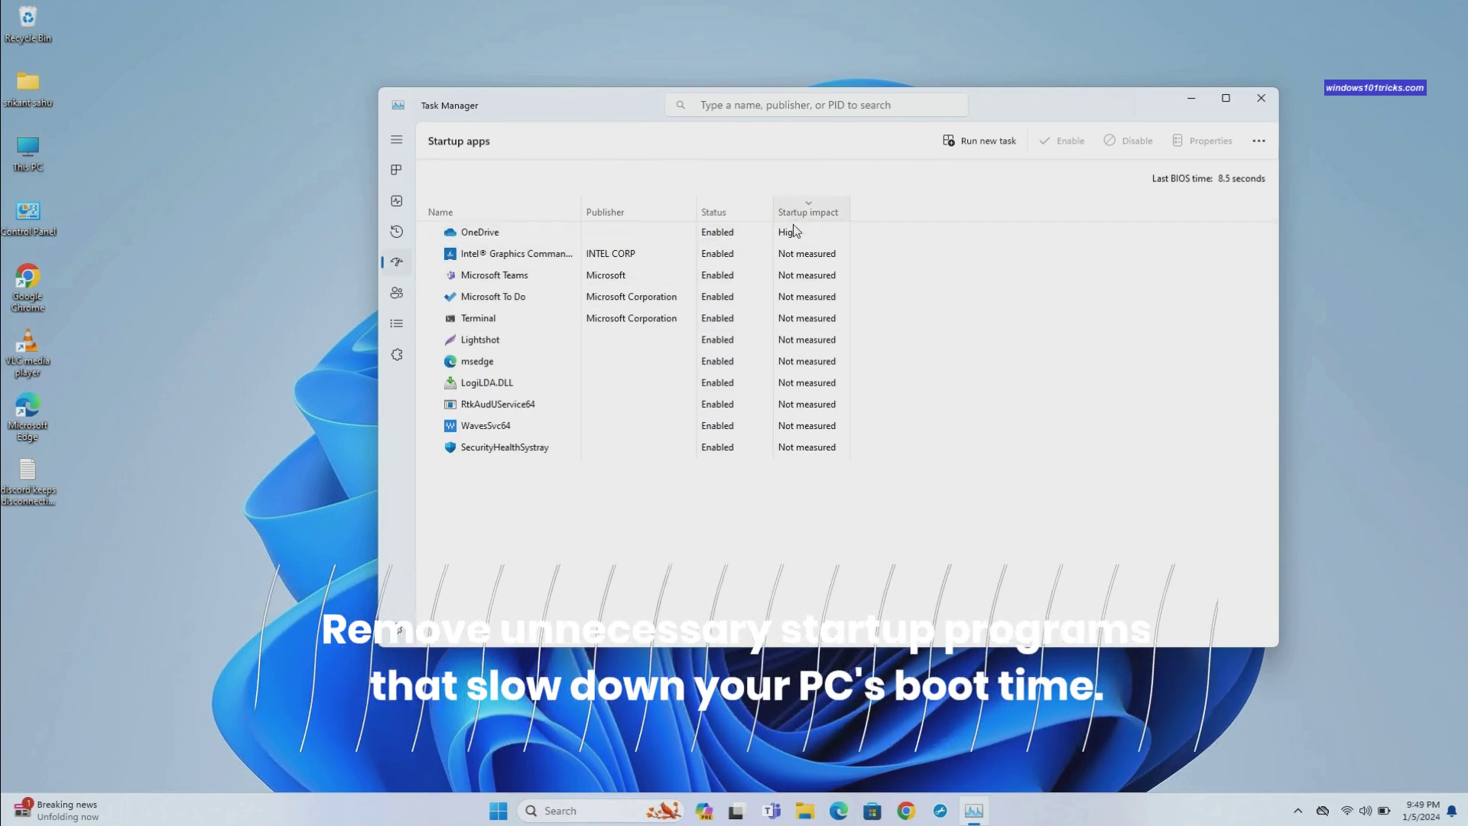
Step: Disable OneDrive, Microsoft Teams, Microsoft To Do and msedge as startup apps, and close Task Manager
right_click(495, 232)
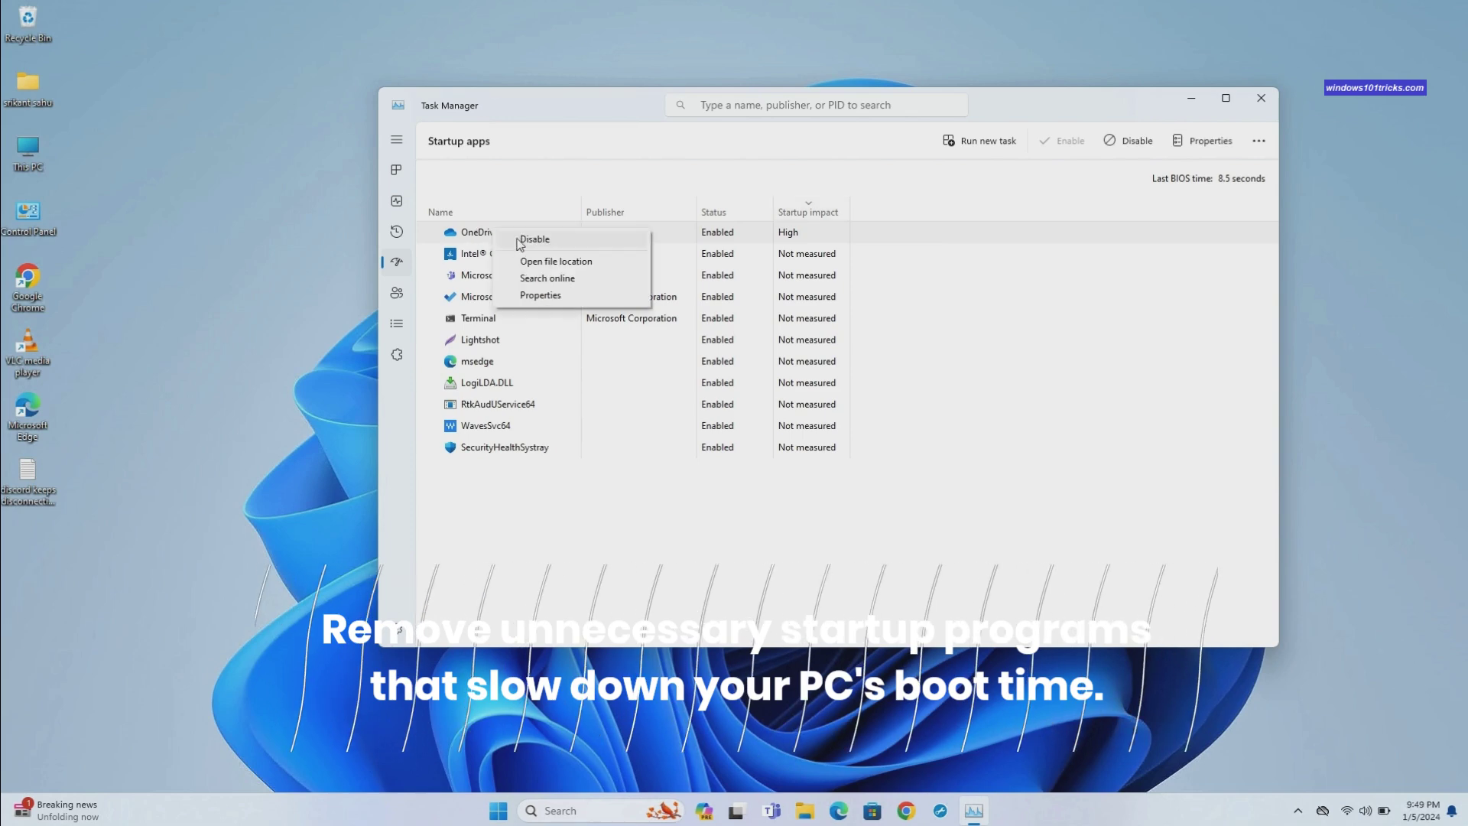
click(549, 246)
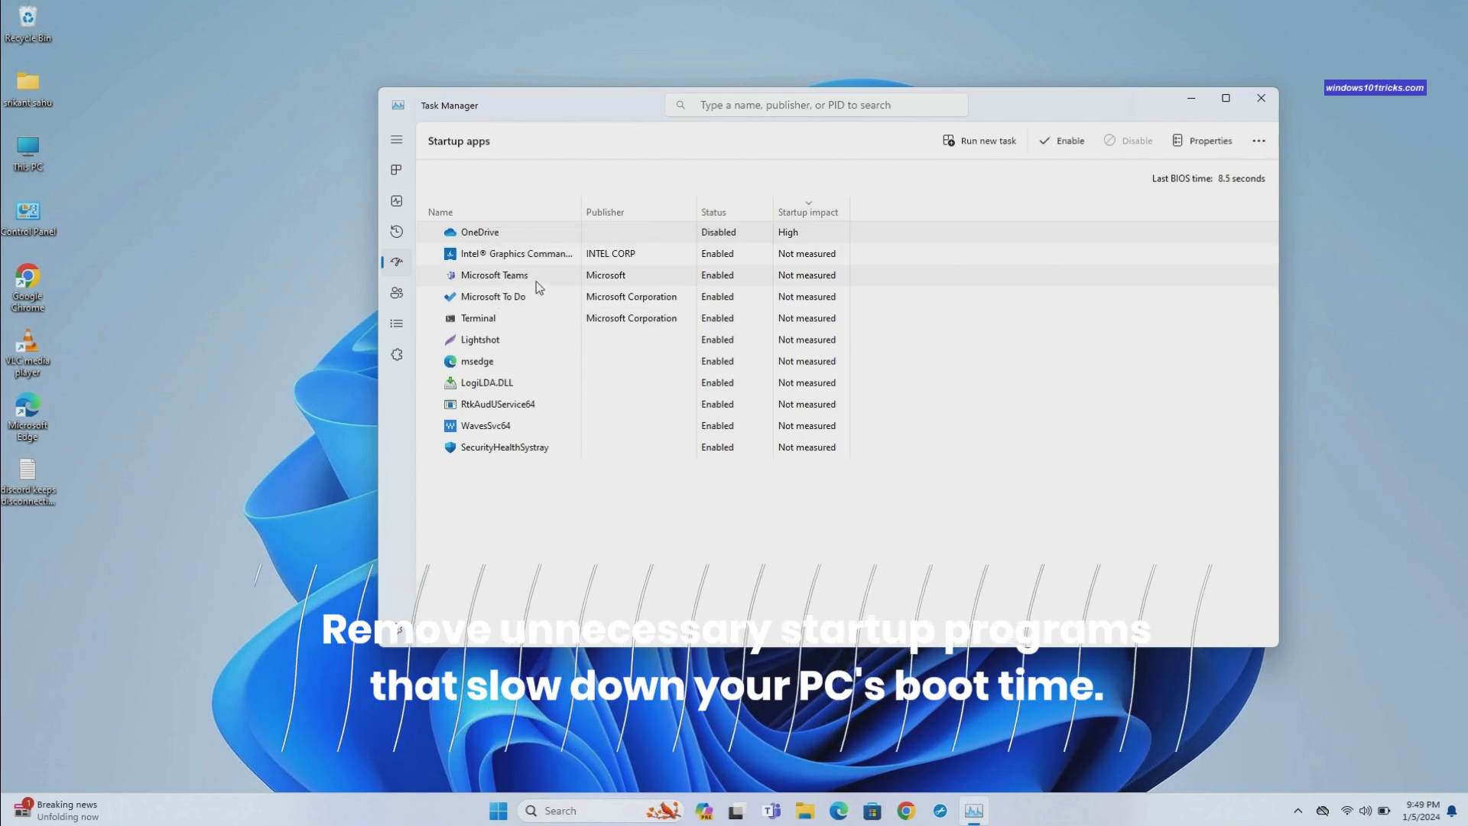
right_click(504, 283)
click(459, 286)
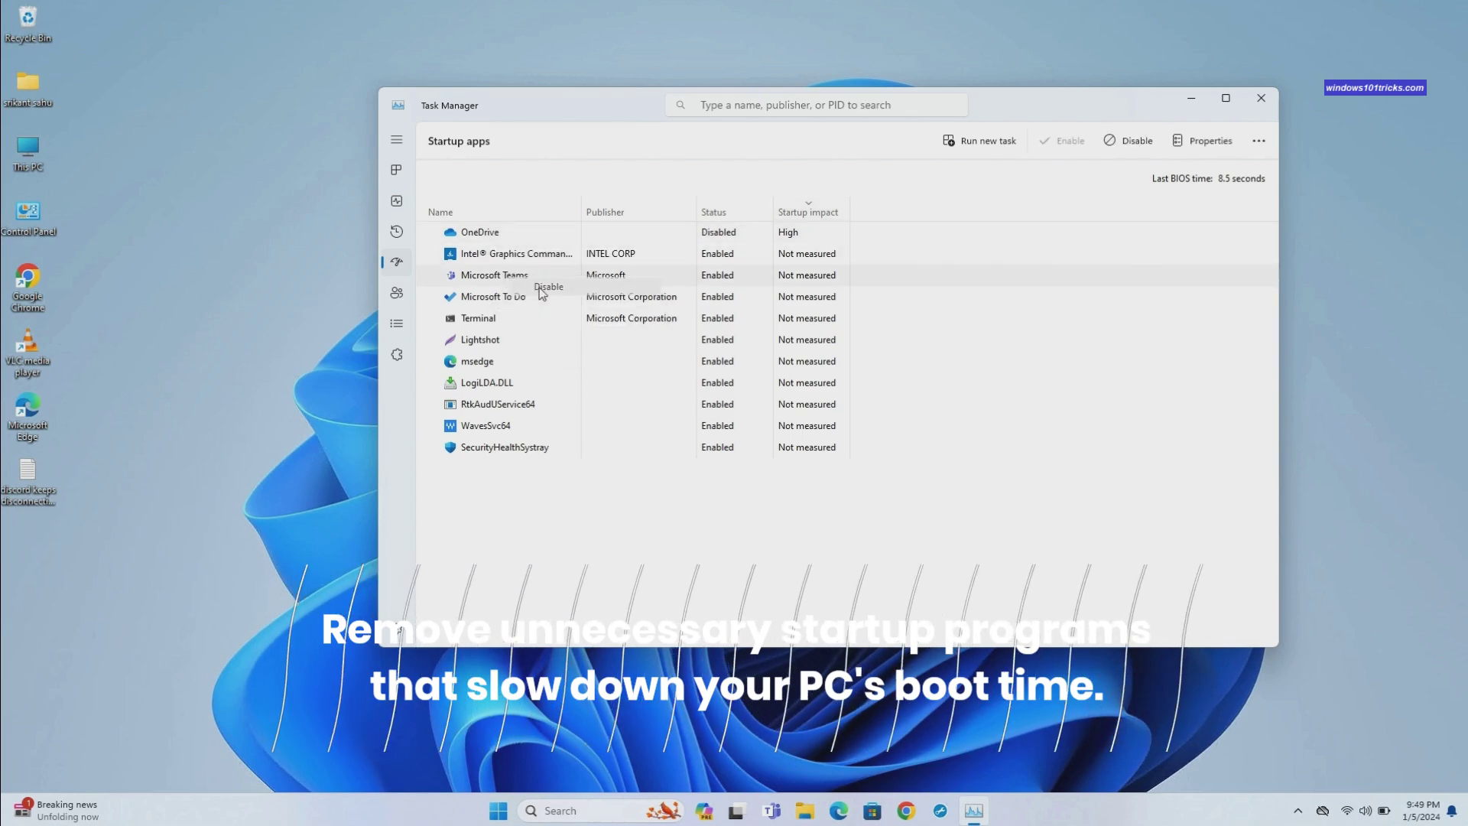
right_click(510, 301)
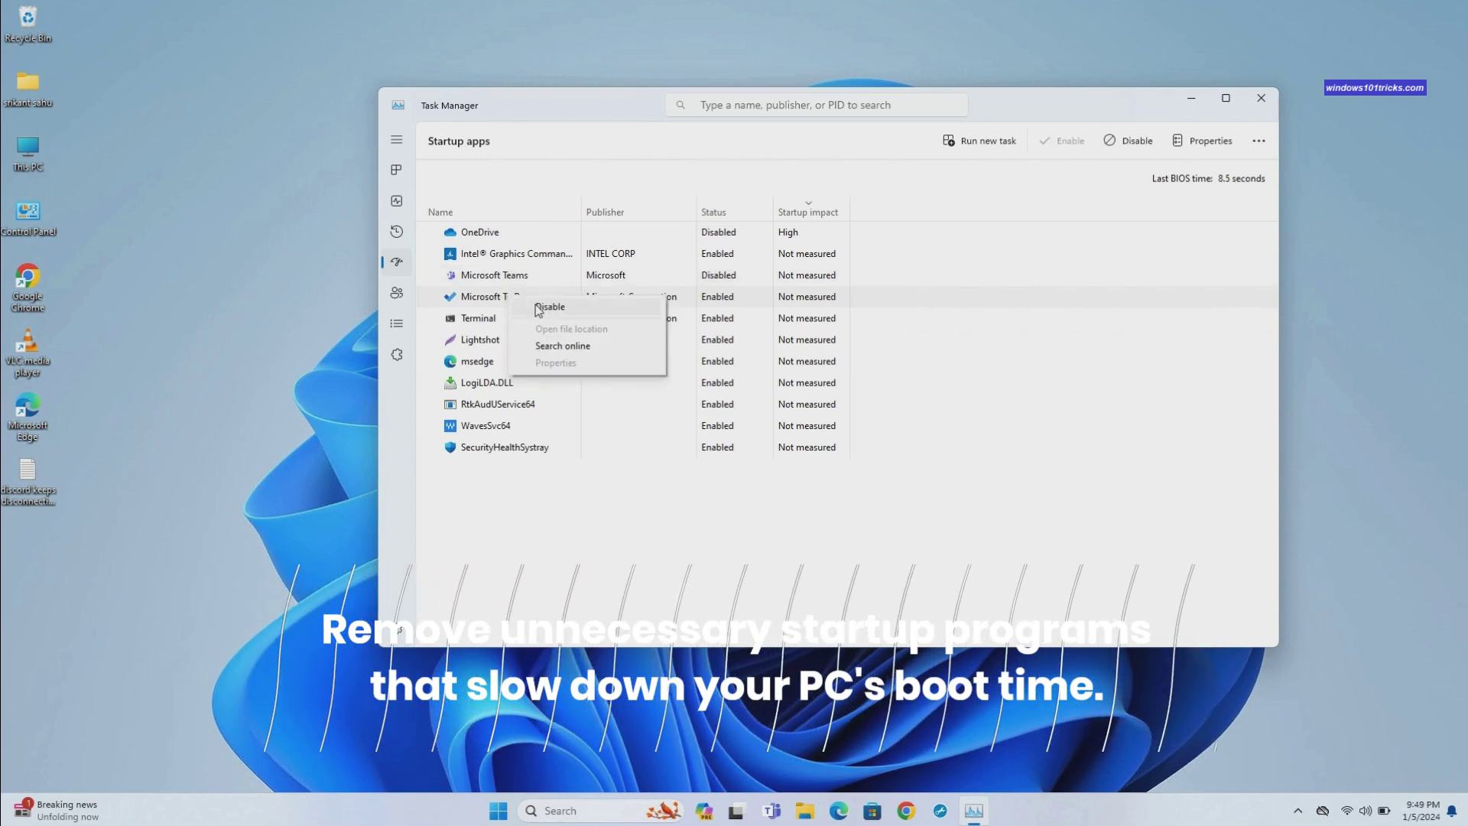
click(539, 309)
right_click(498, 370)
click(520, 378)
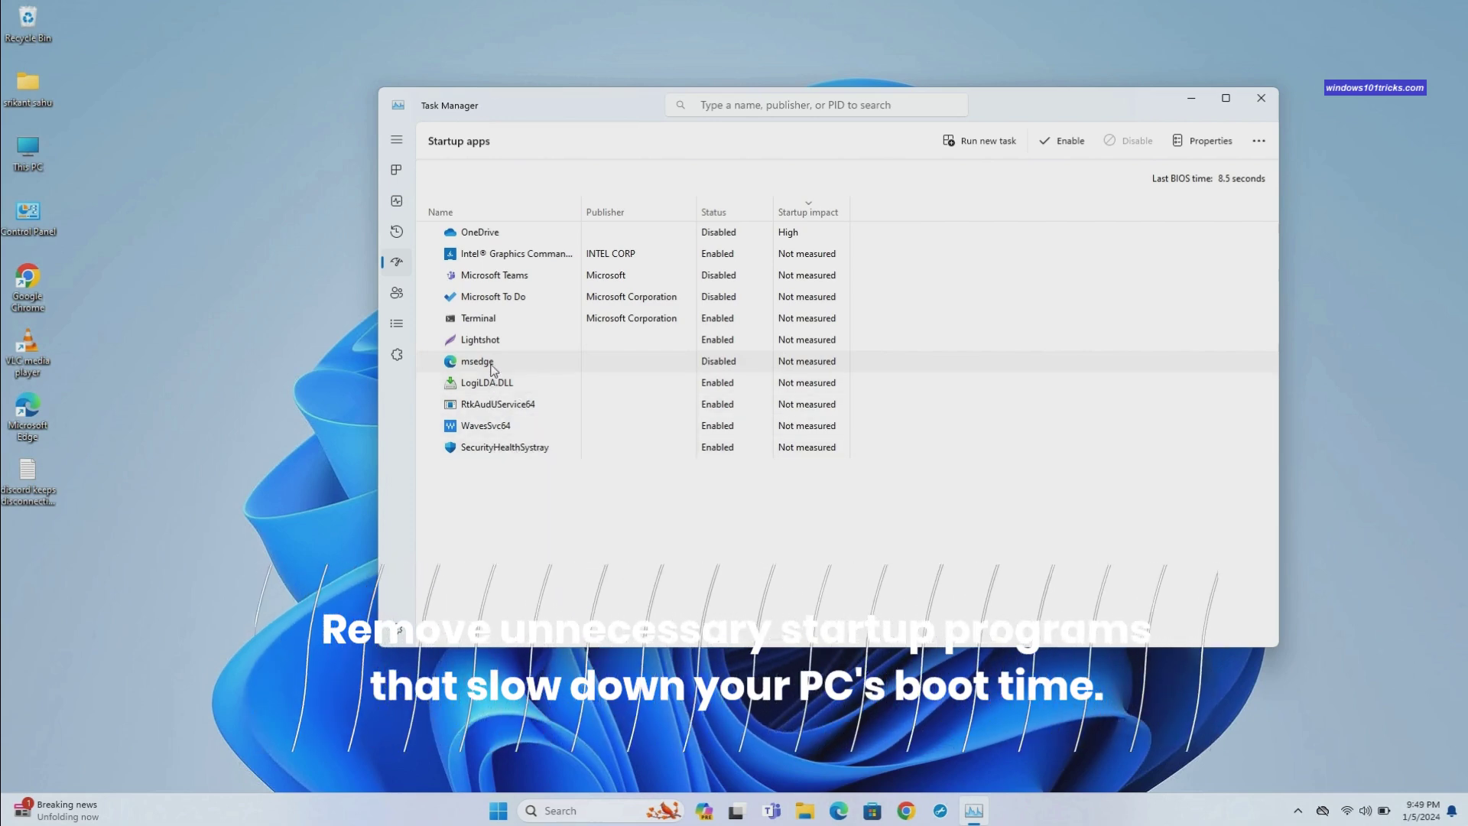
click(1261, 98)
right_click(884, 373)
click(903, 402)
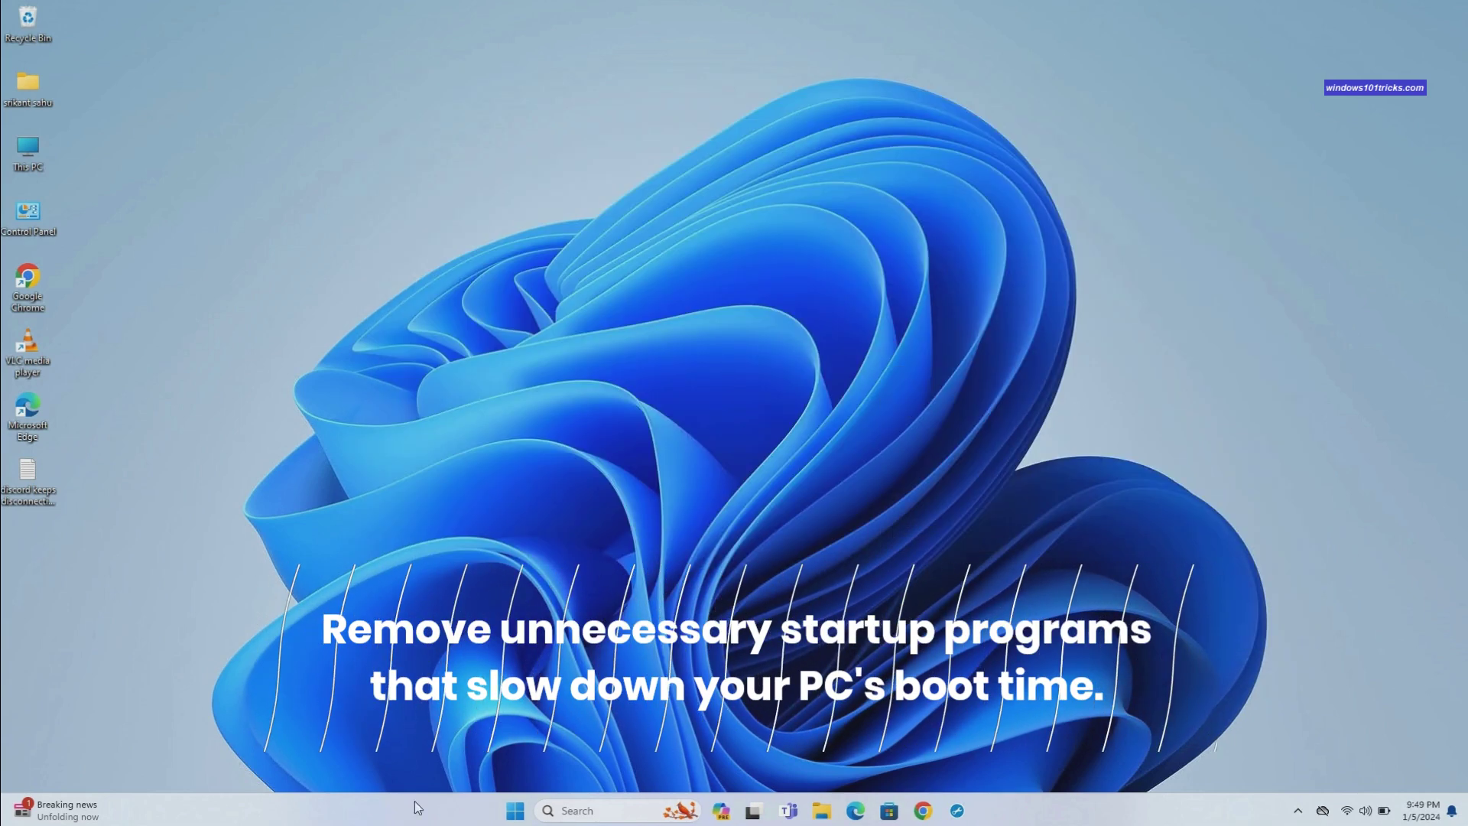
Step: Open the Startup page for apps in Windows Settings and review which apps start automatically at sign-in
click(515, 810)
click(917, 375)
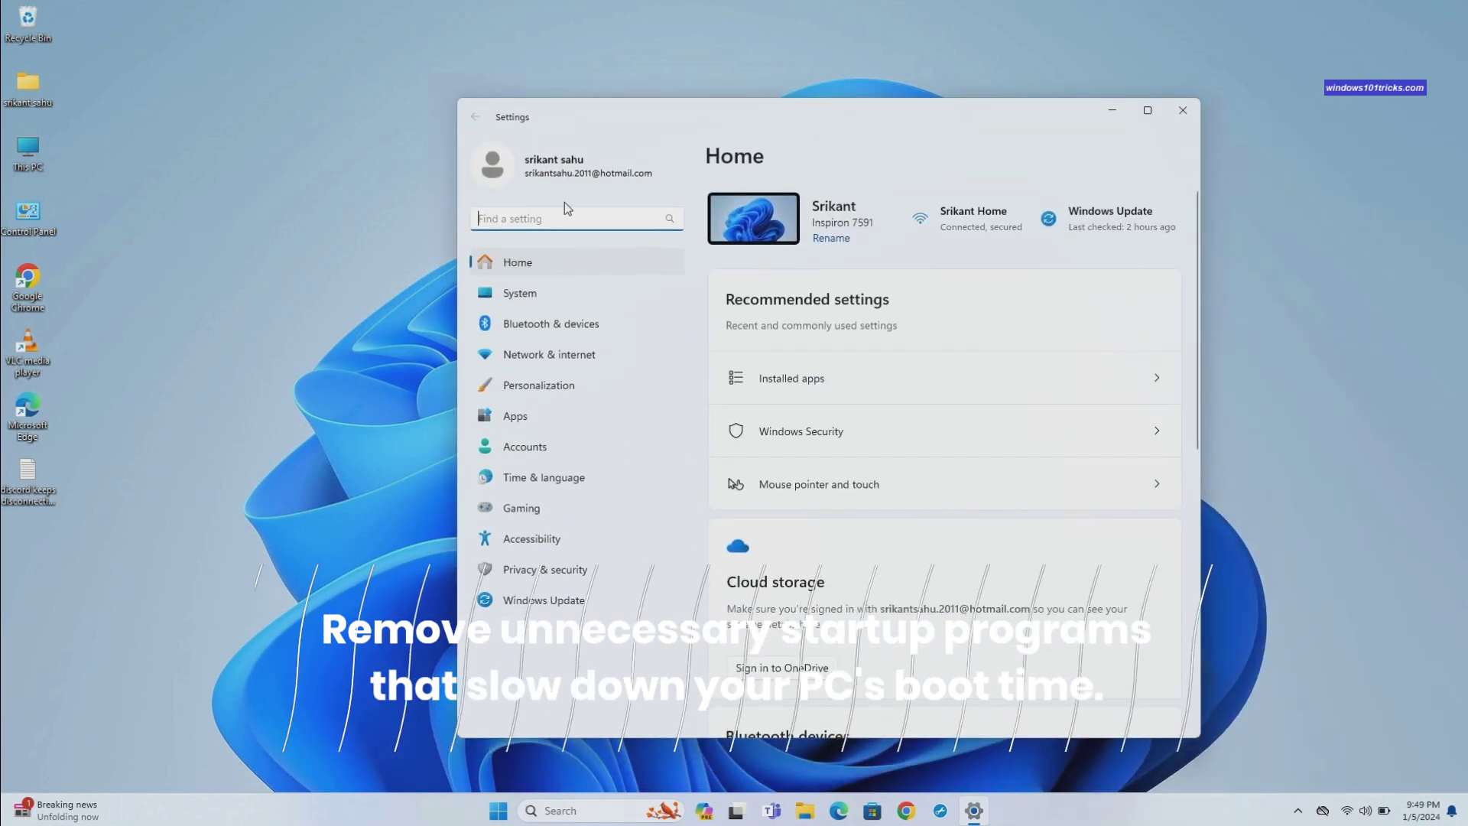
click(526, 427)
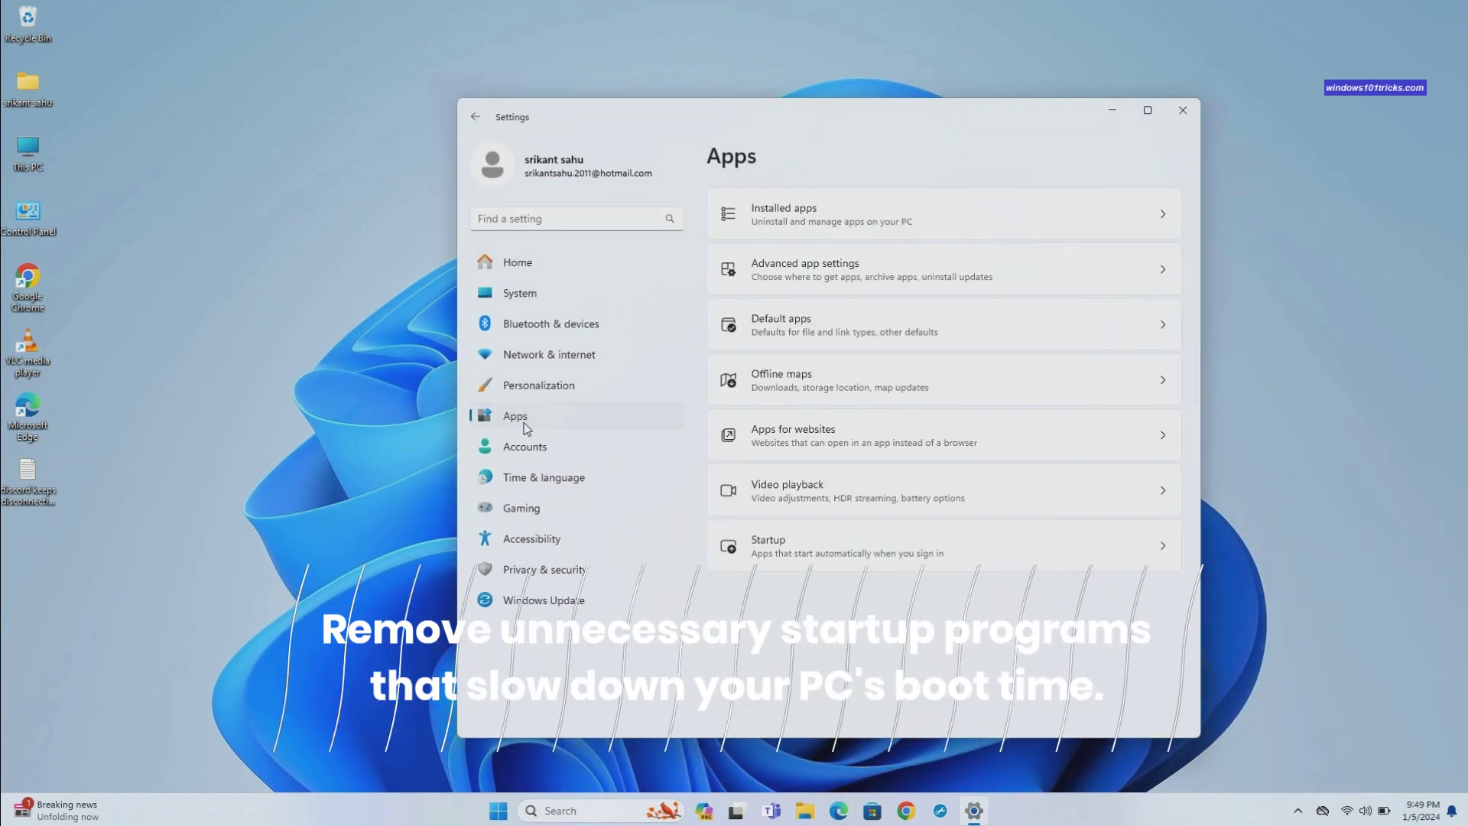
click(930, 548)
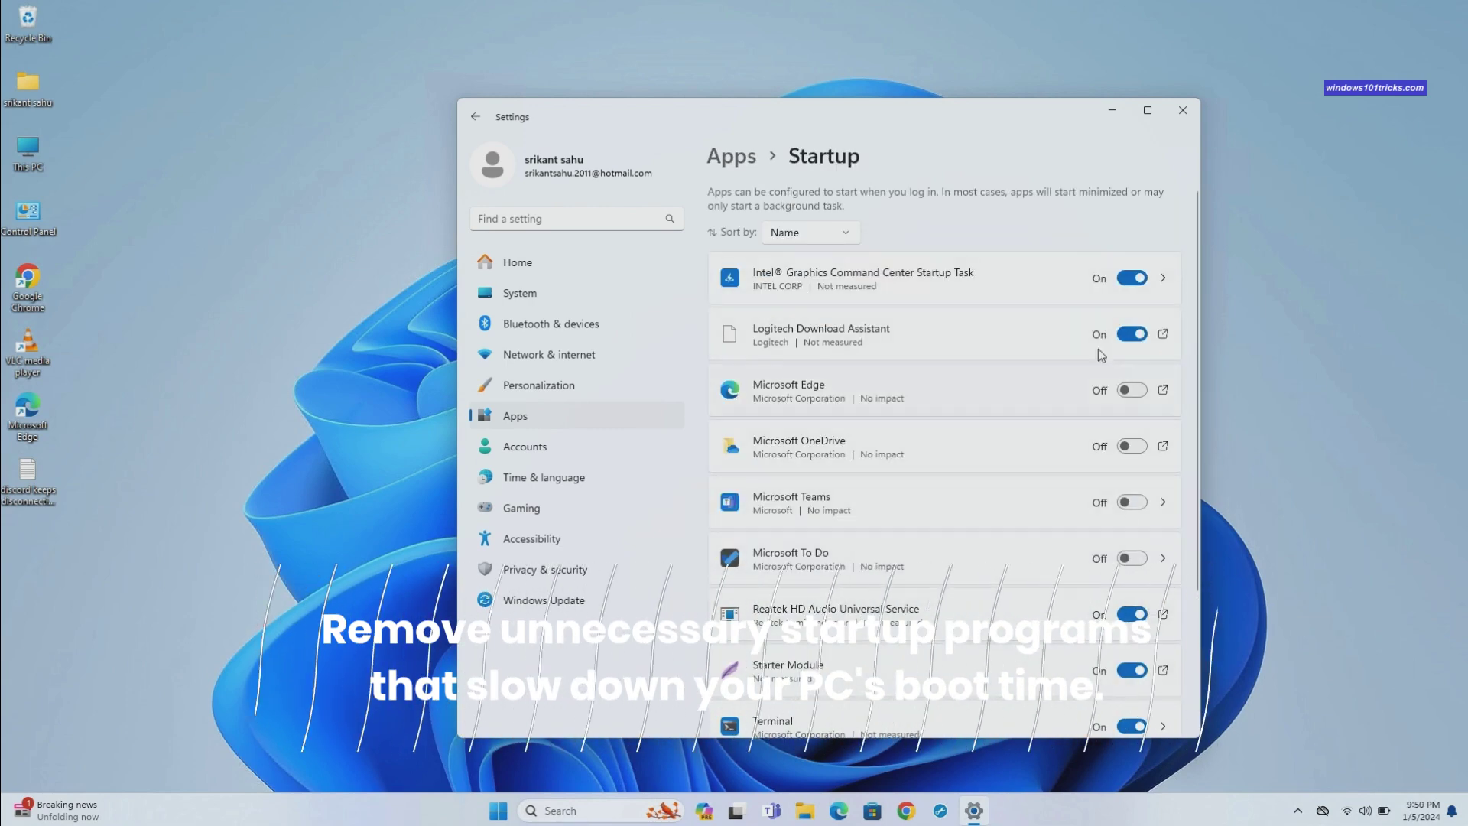
scroll(1101, 366, down, 3)
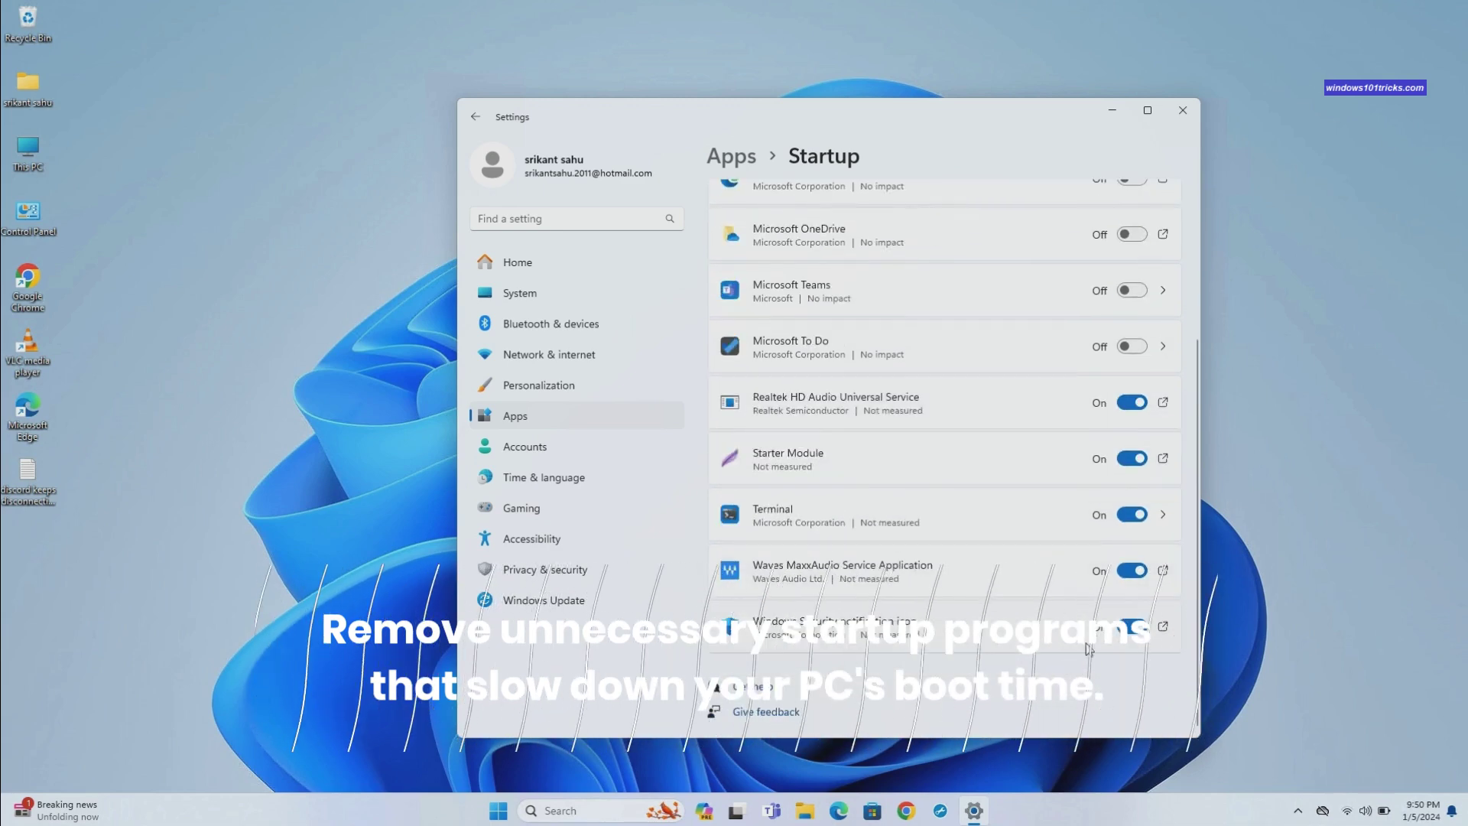
scroll(1080, 663, up, 3)
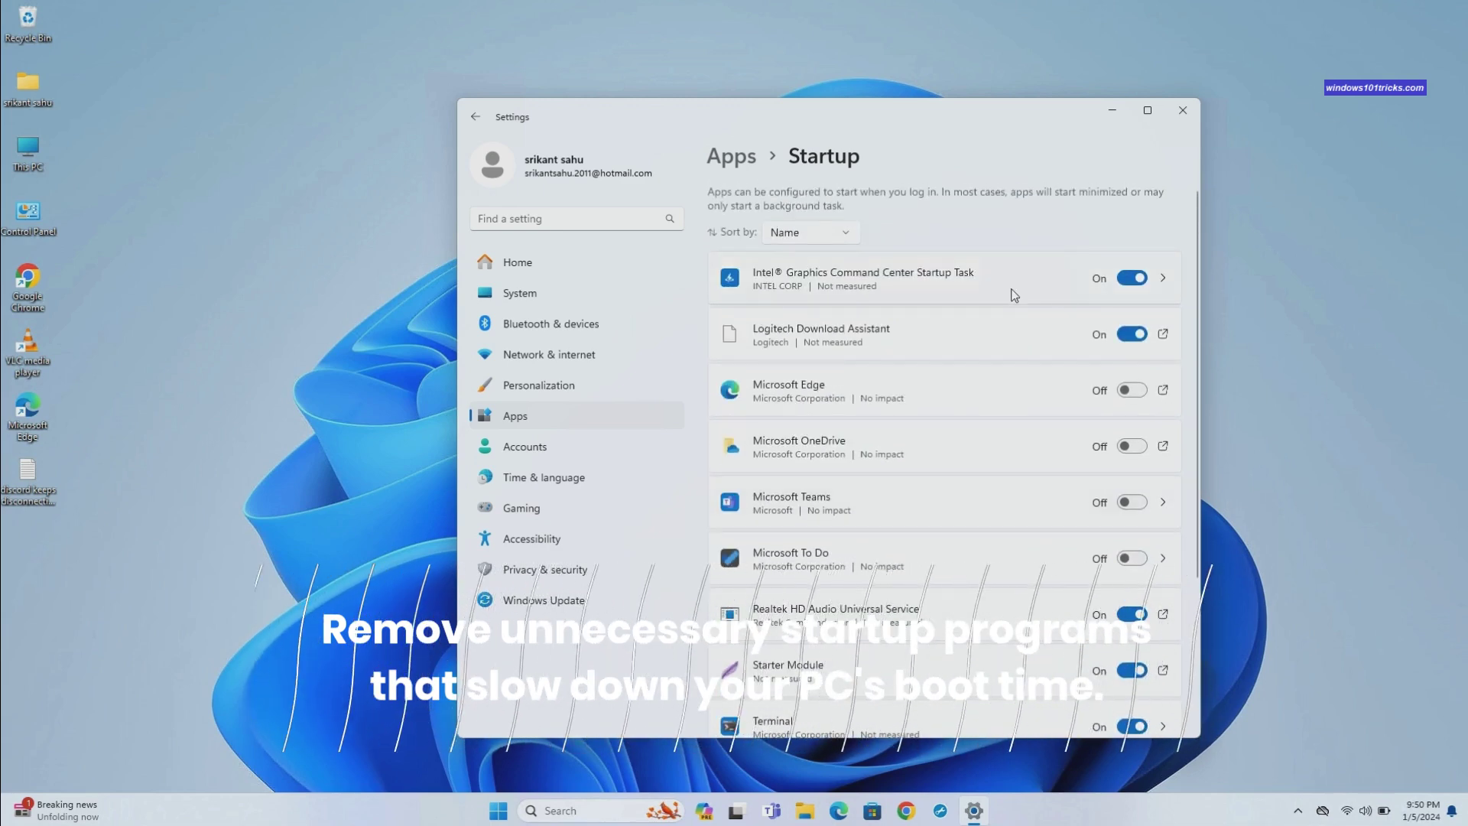
Step: Switch startup for Microsoft Edge and Microsoft OneDrive on and back off
click(1132, 390)
click(1130, 446)
click(1126, 390)
click(1132, 446)
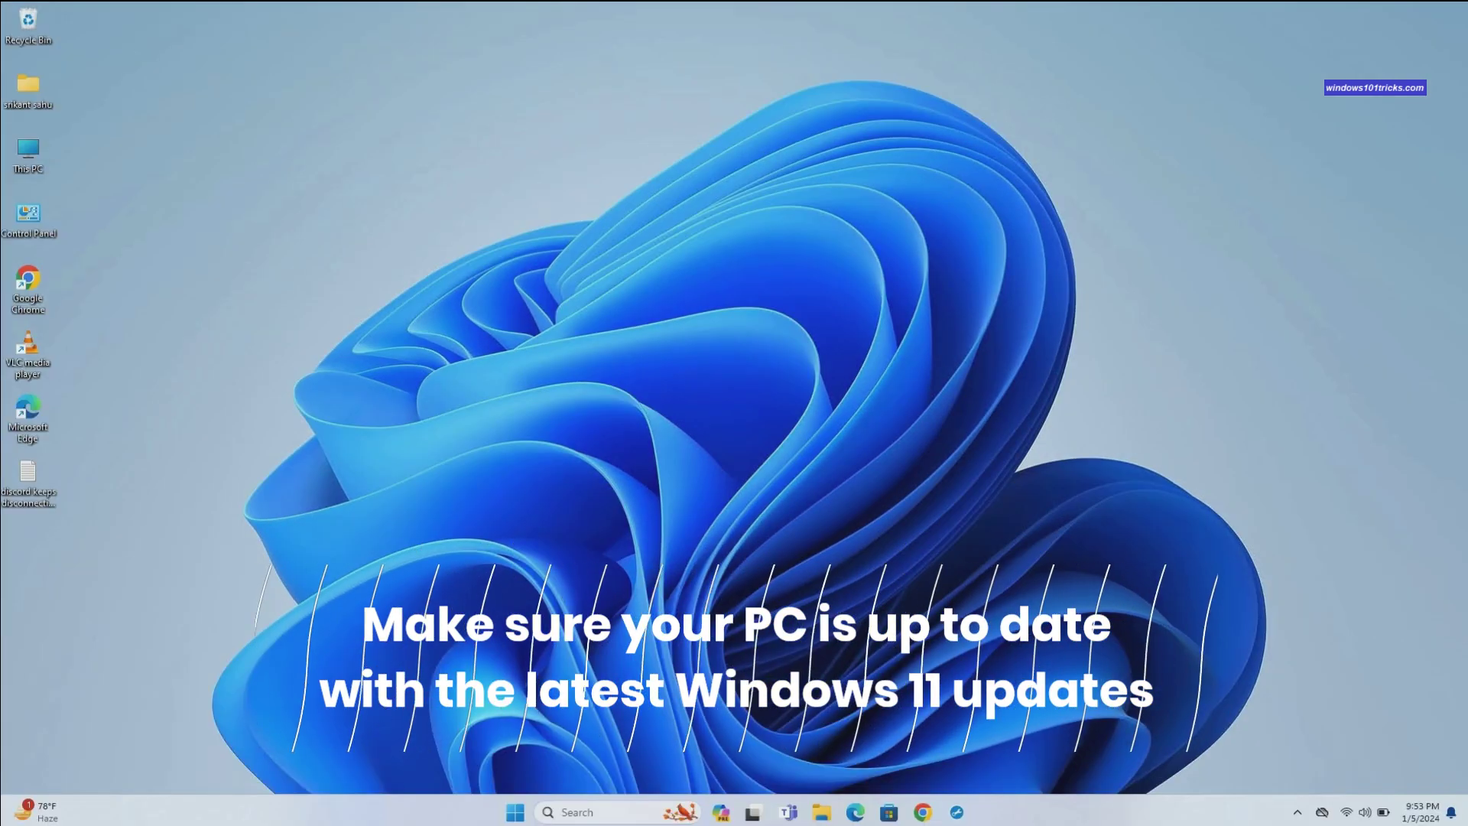
Step: Open Windows Update in Settings and check for new updates
click(520, 814)
click(918, 363)
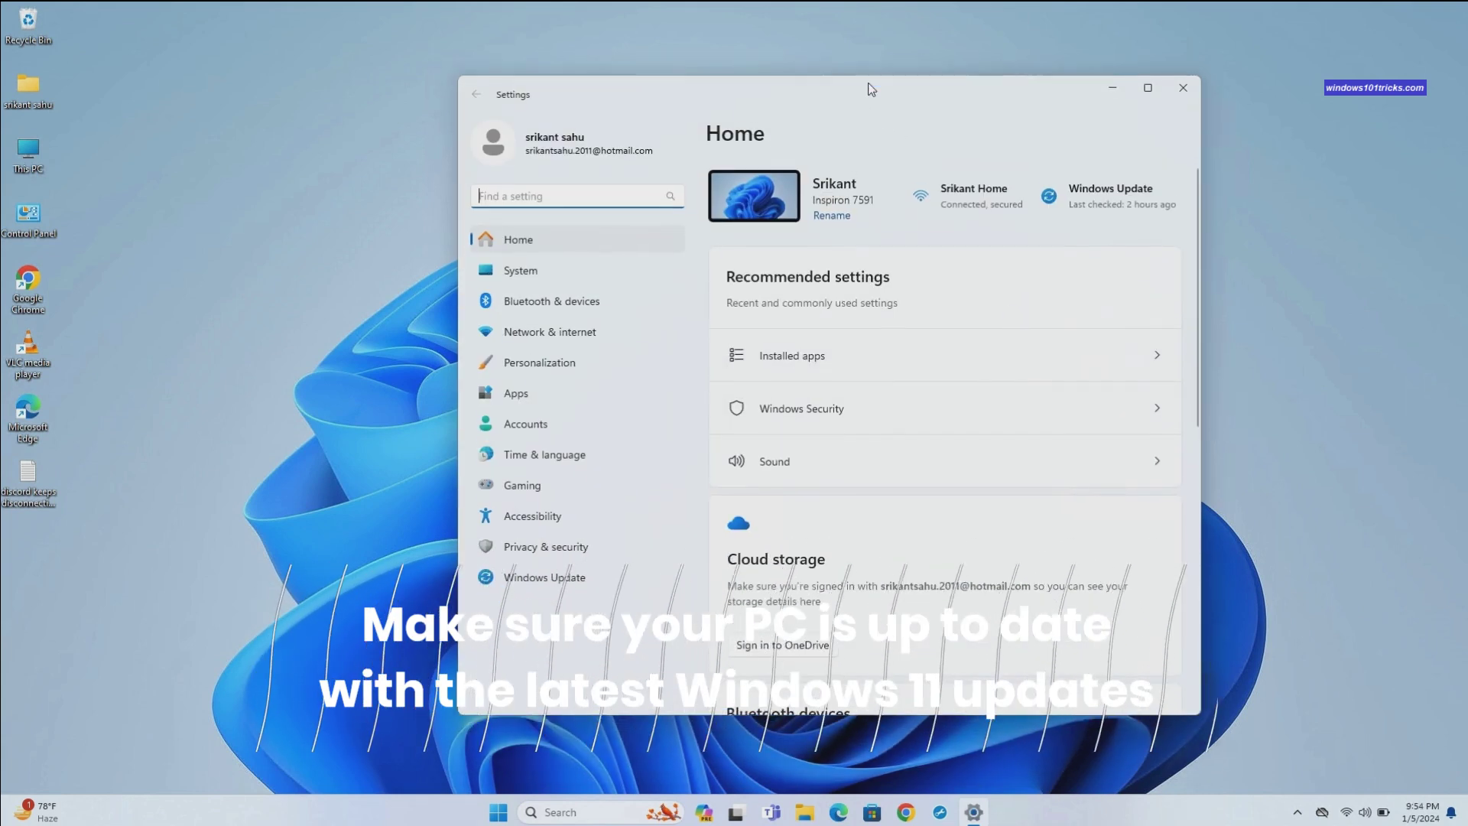
drag(872, 122, 872, 82)
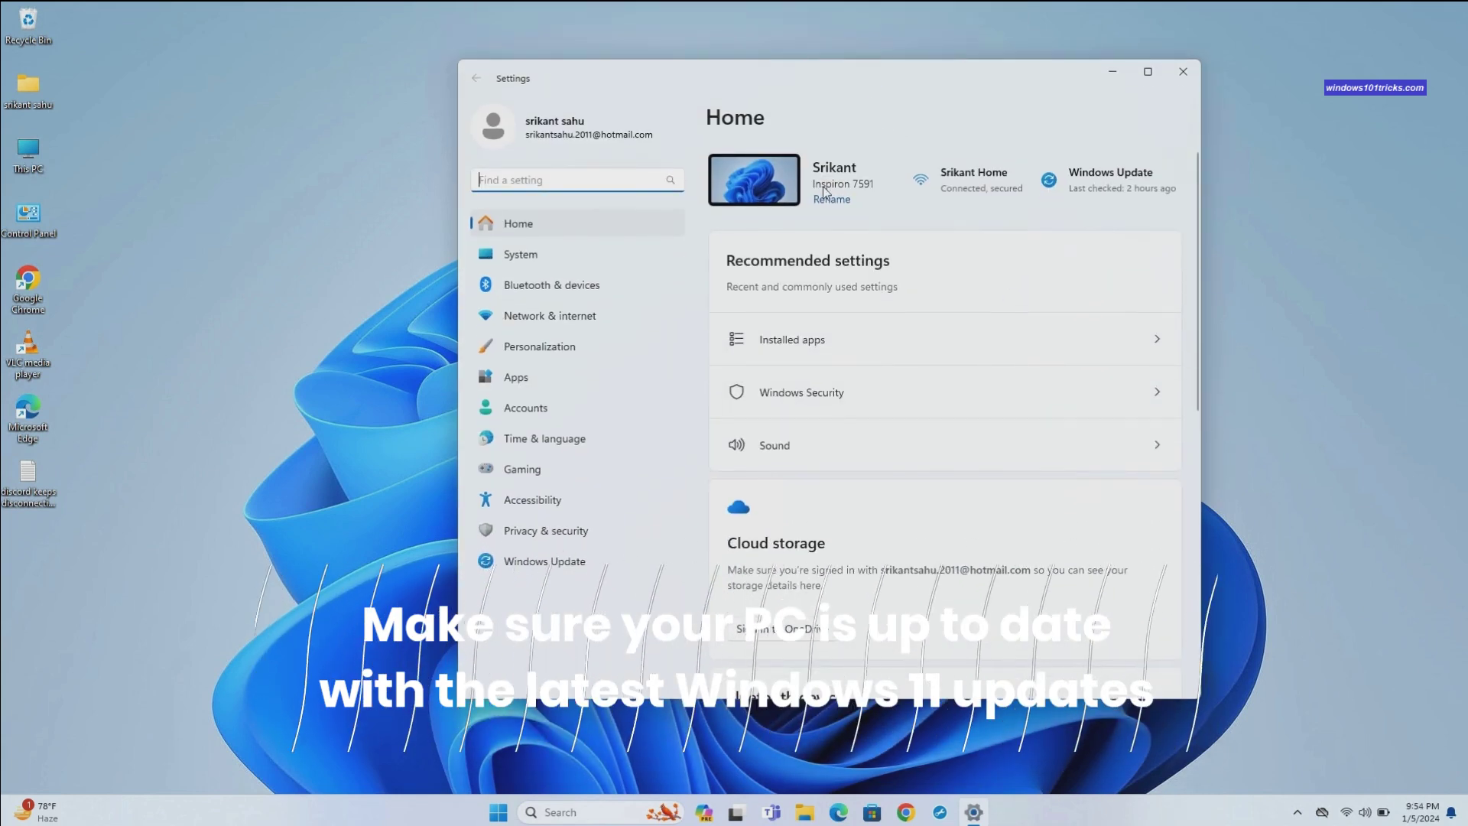
click(541, 564)
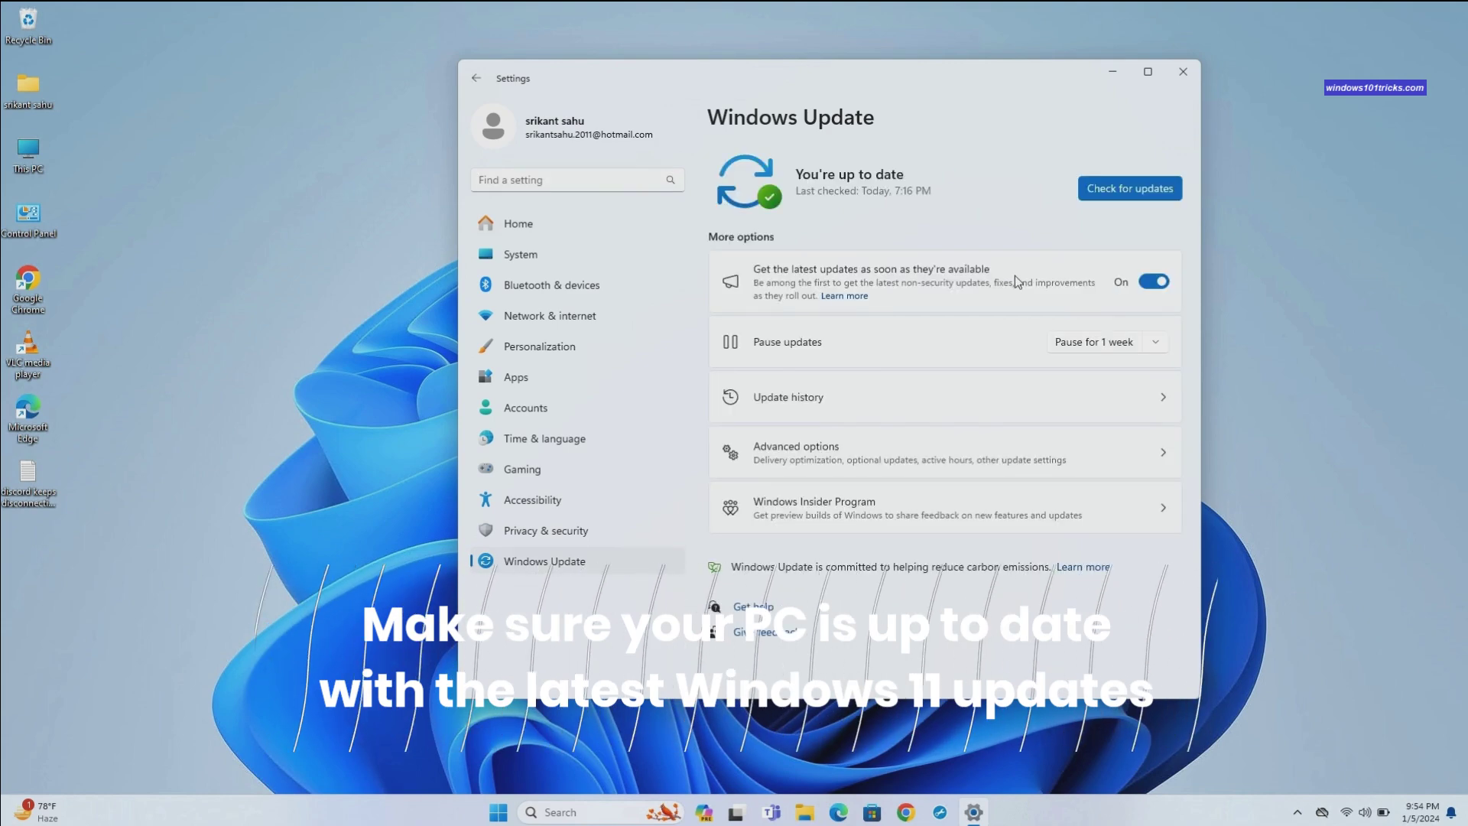
click(1117, 191)
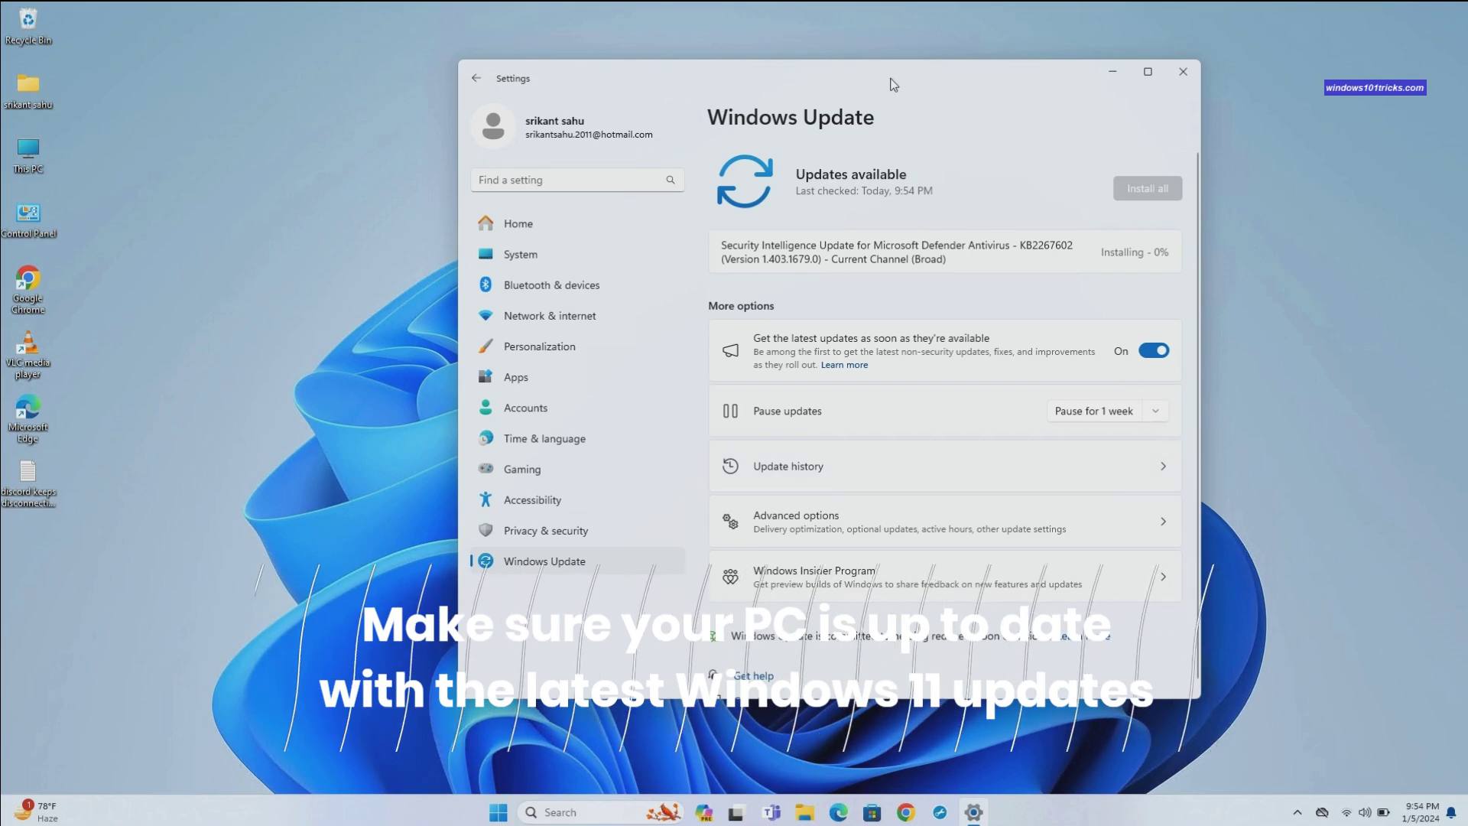
Step: Download and install the optional driver update NVIDIA - Display - 31.0.15.3209, and minimize Settings
drag(815, 79, 722, 83)
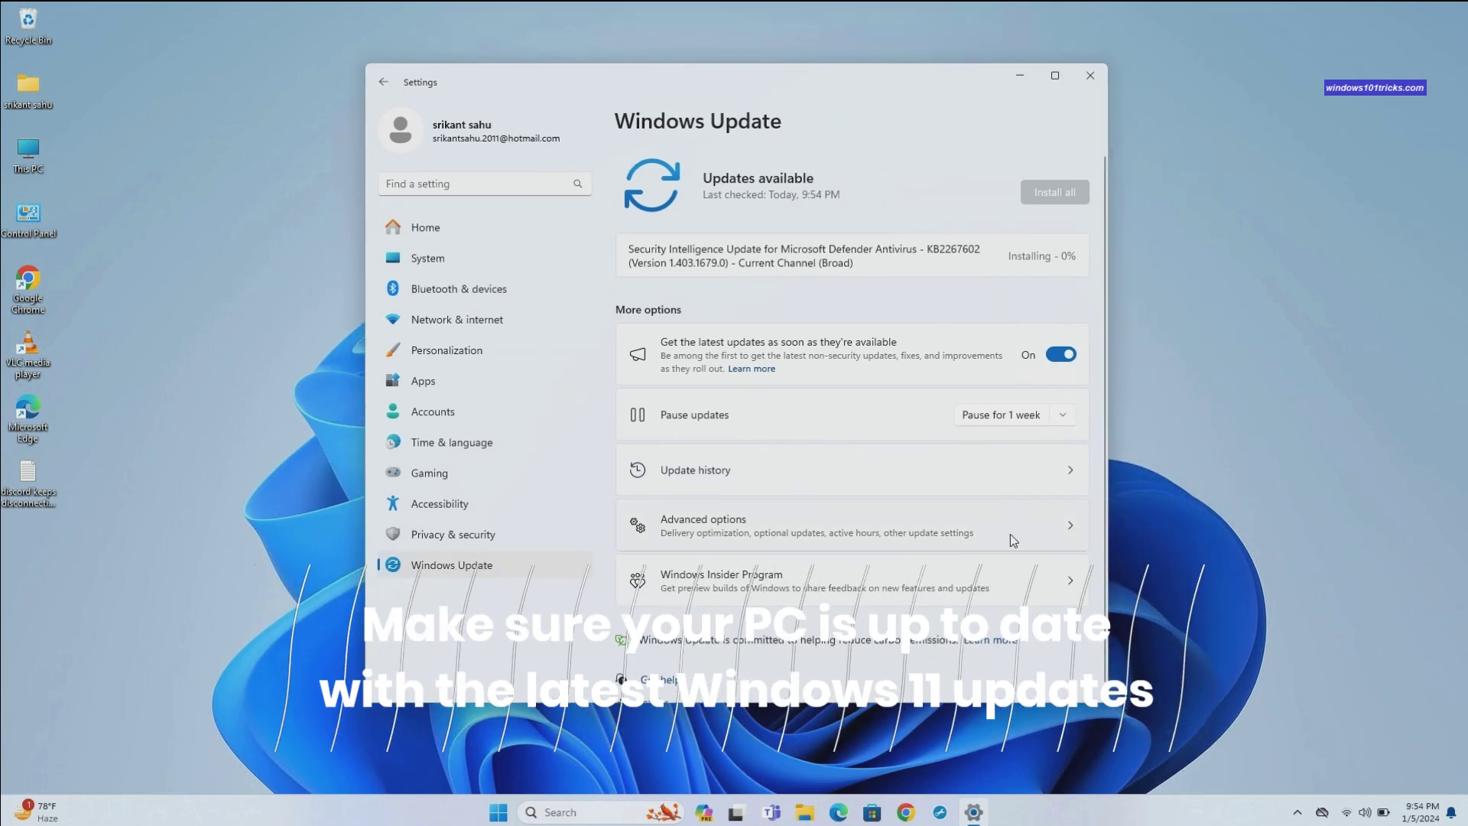
click(1072, 529)
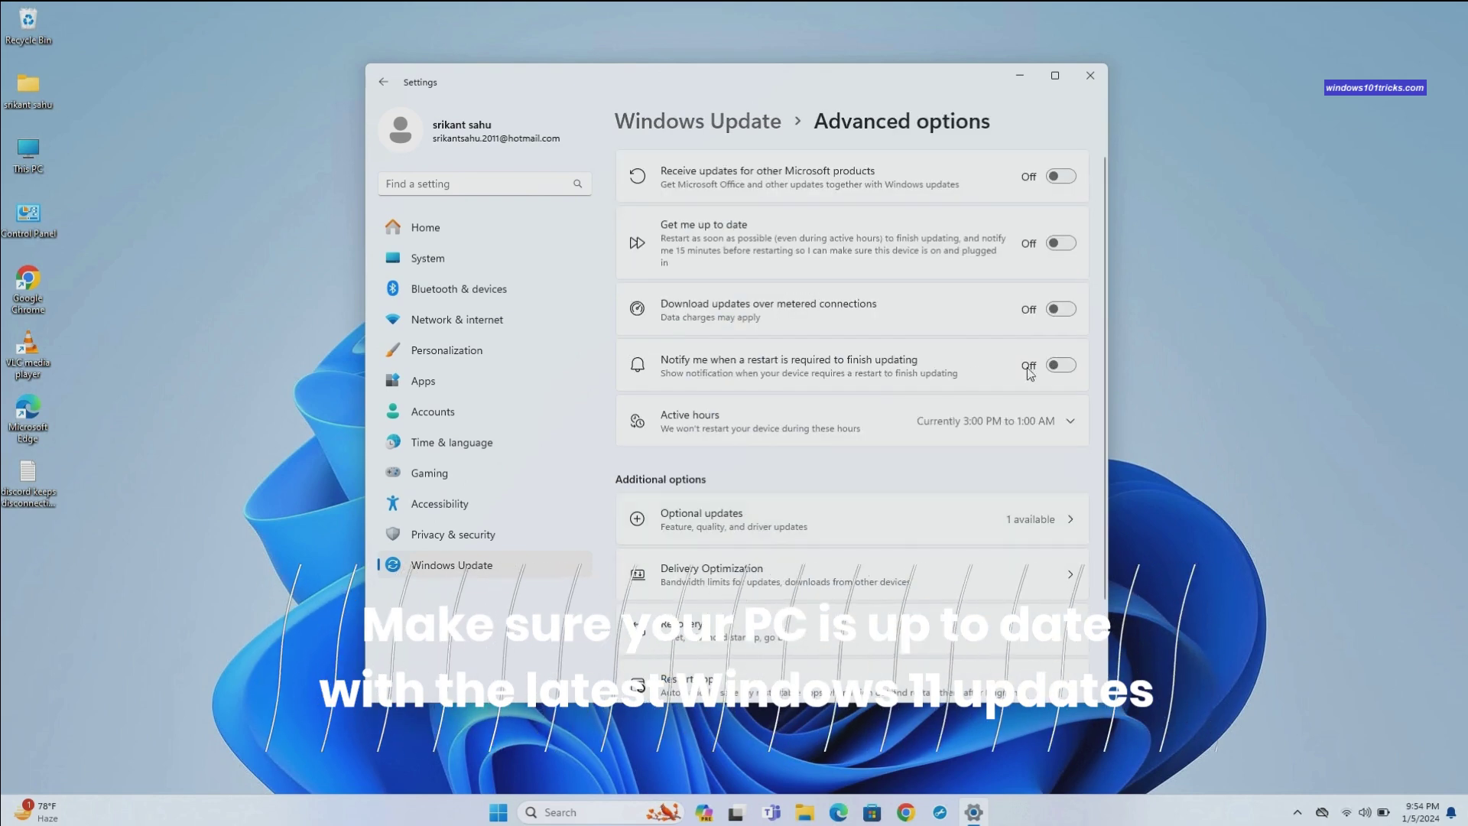
click(1057, 518)
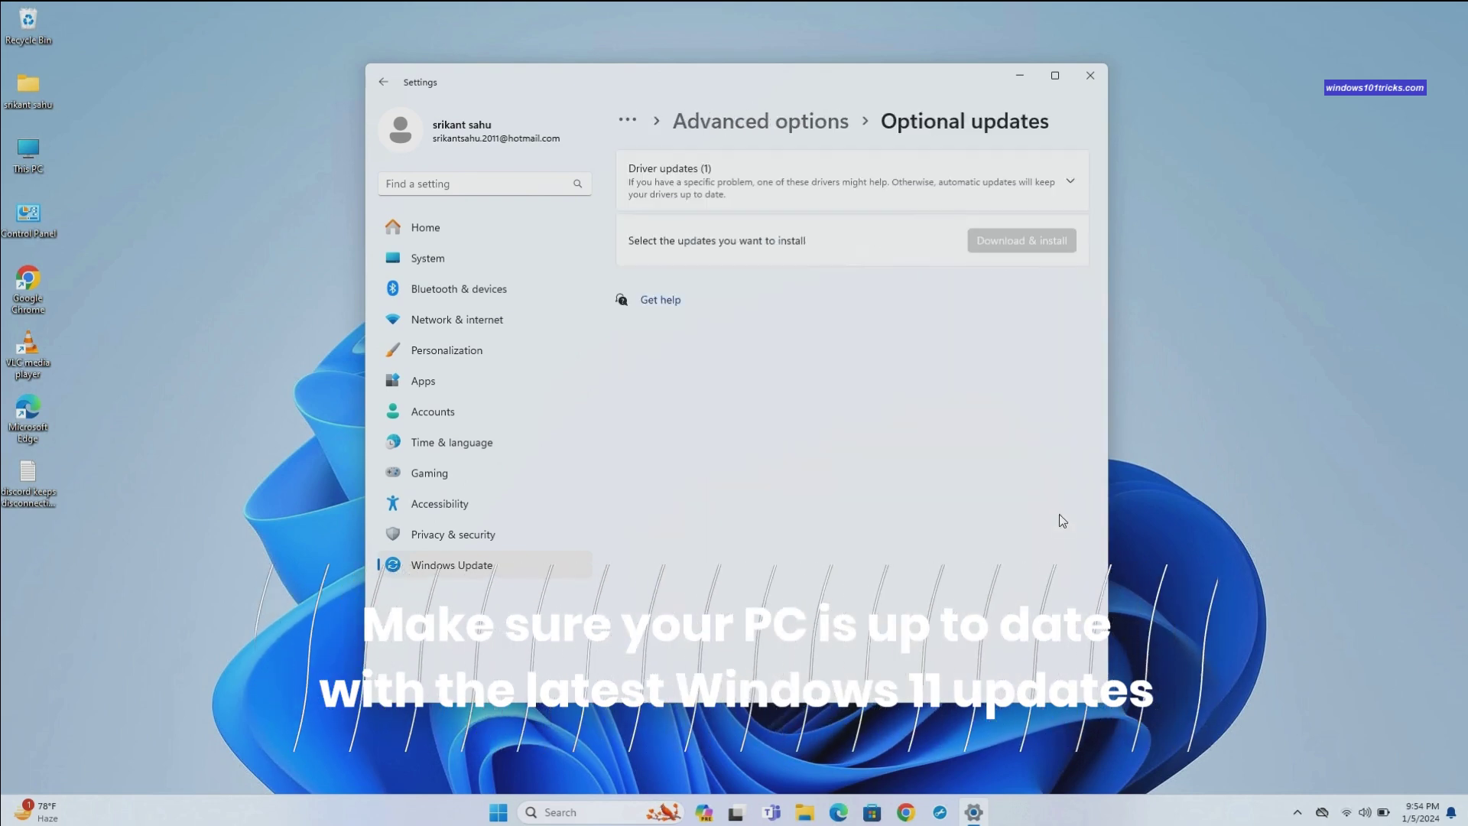
click(1070, 181)
click(636, 231)
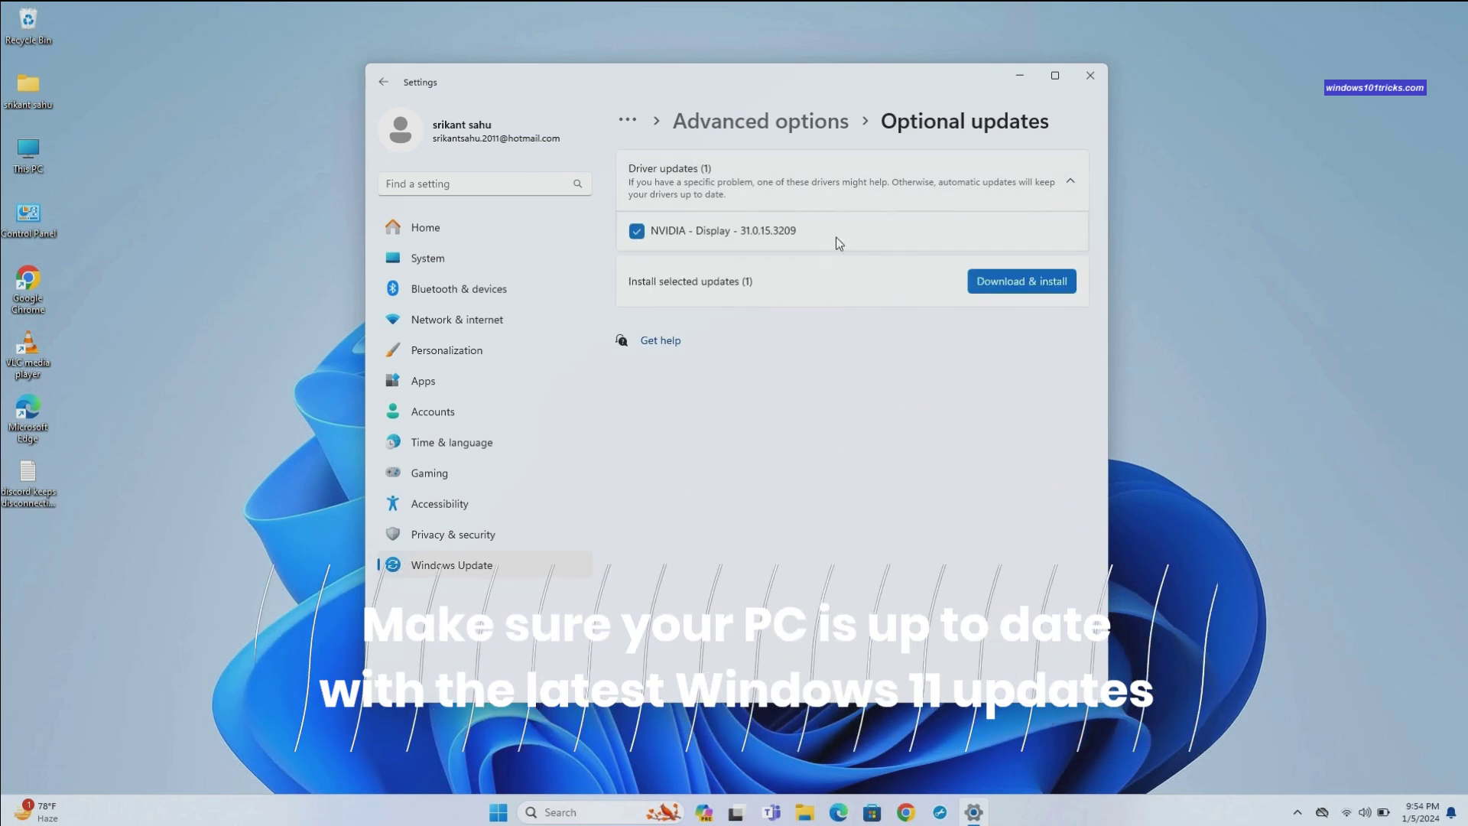
click(991, 282)
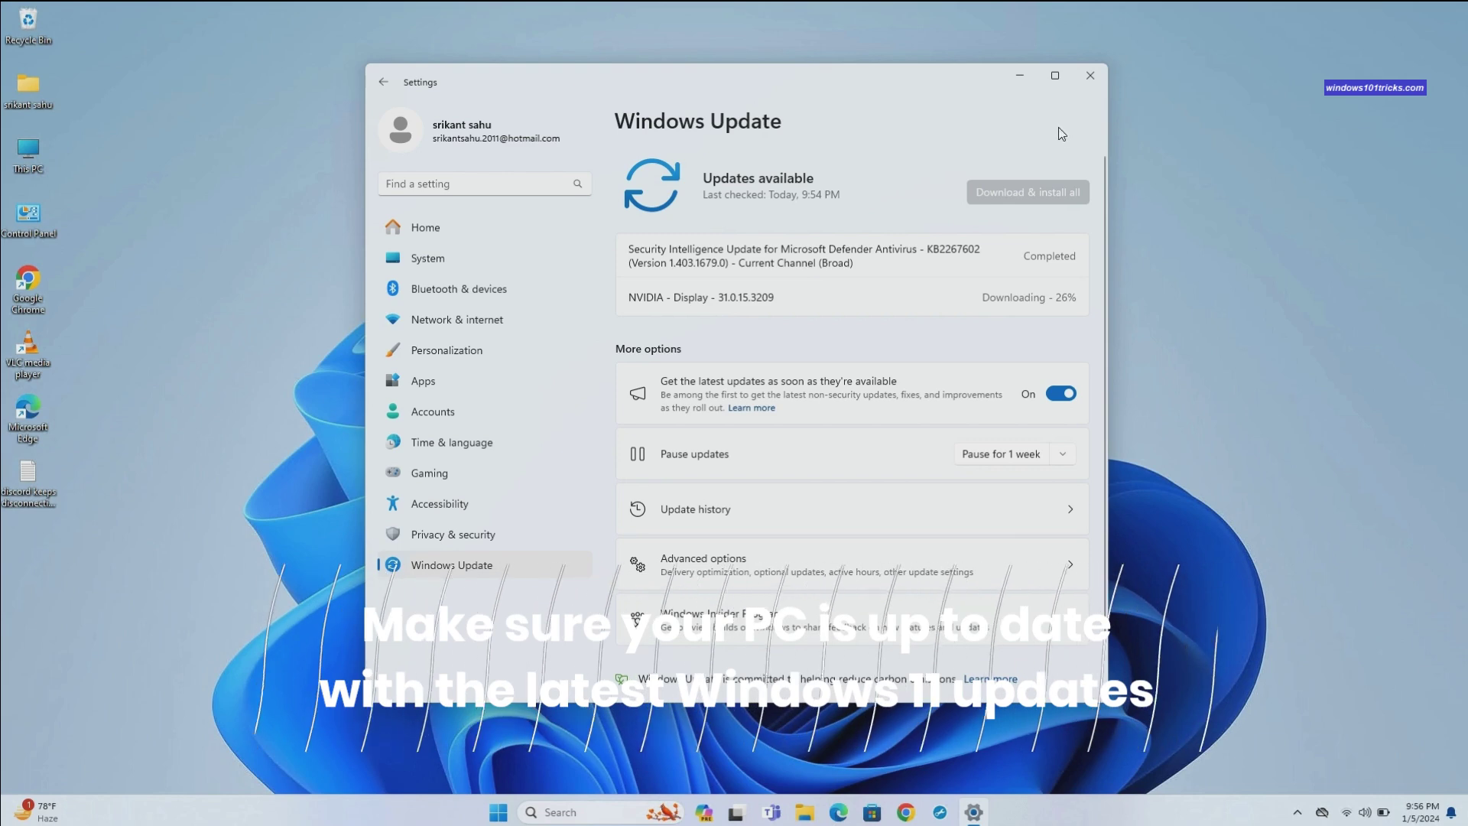
click(1020, 76)
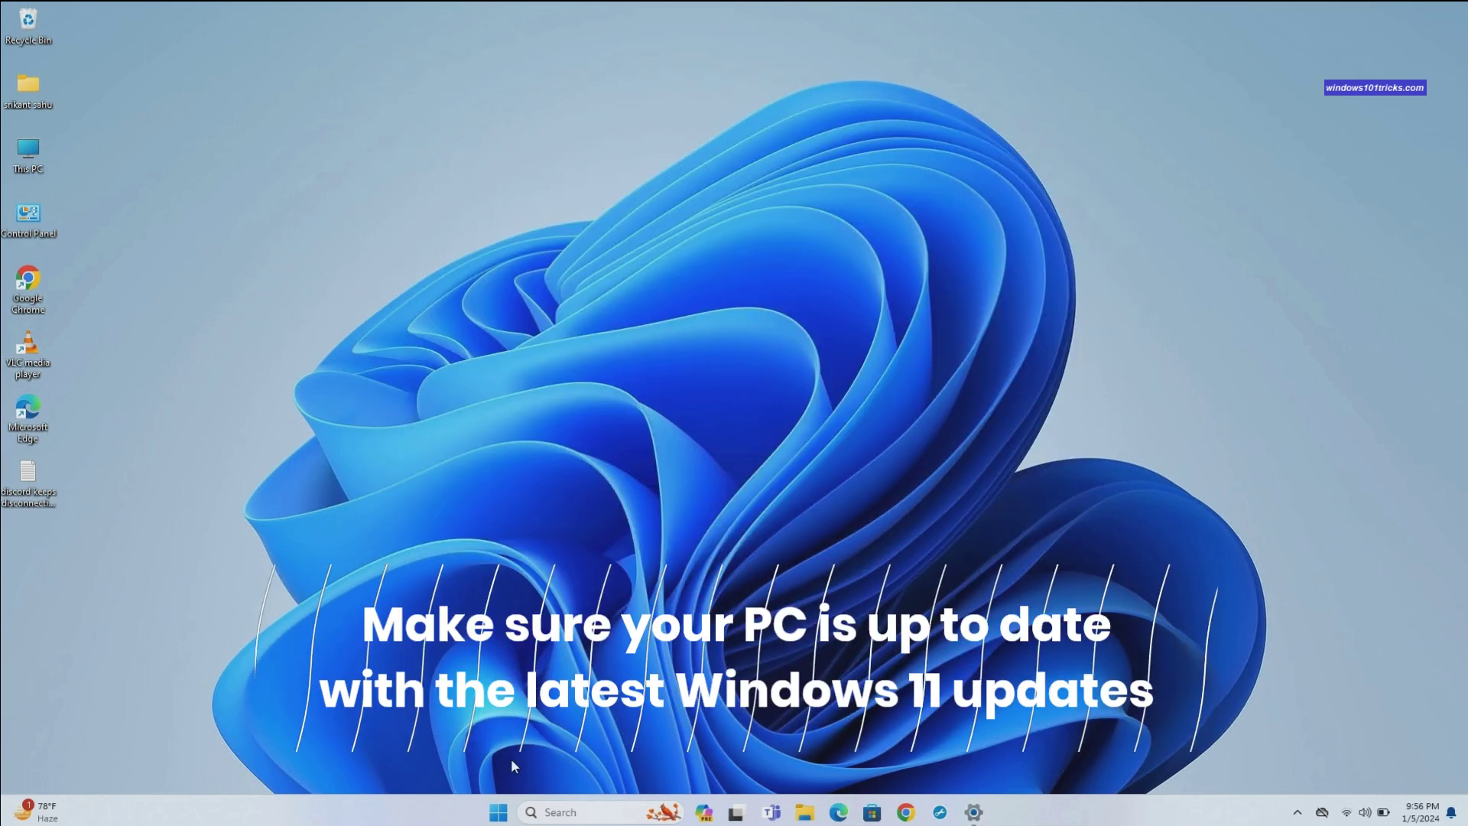
click(499, 812)
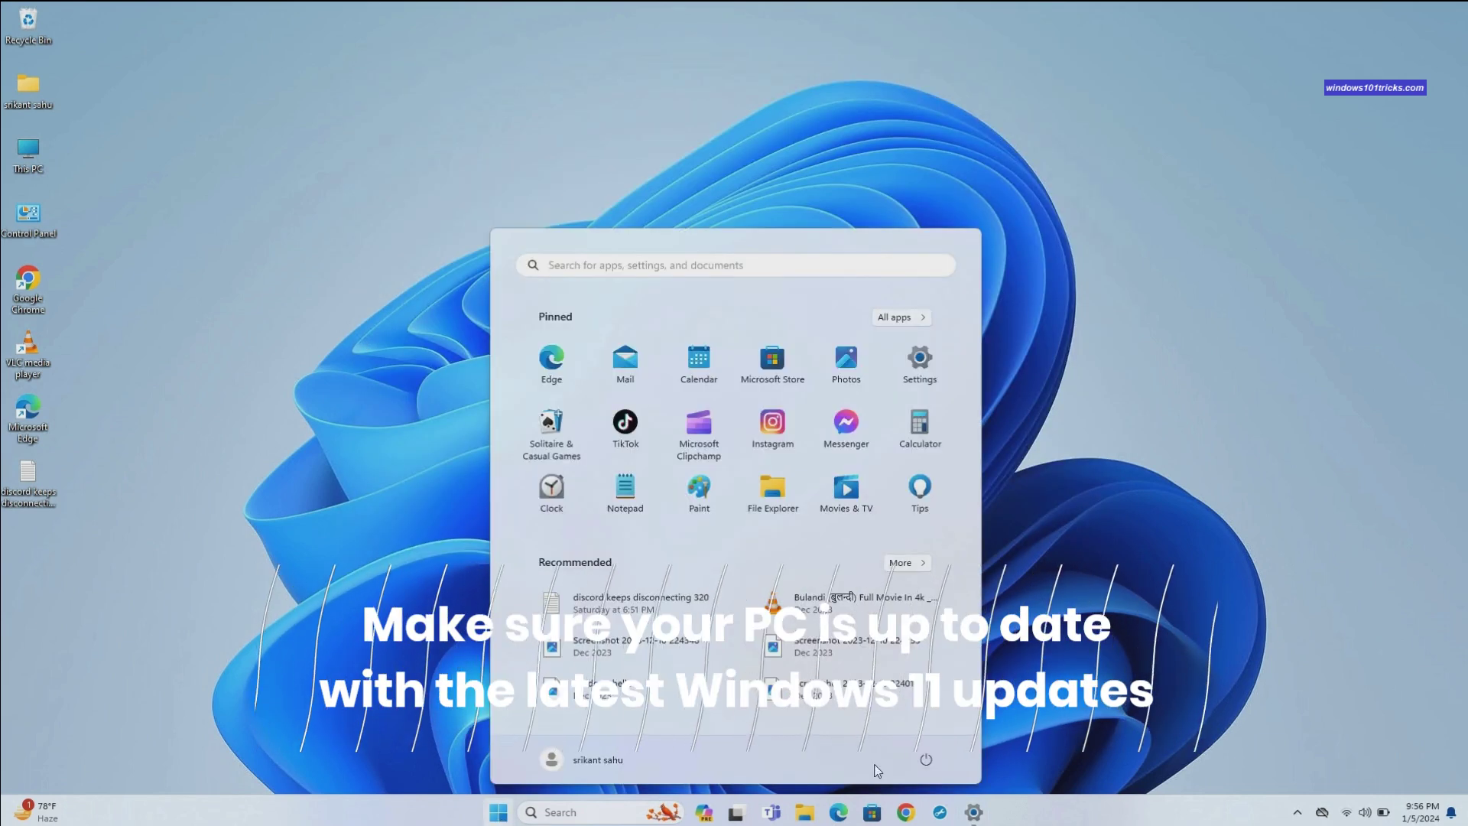
click(925, 759)
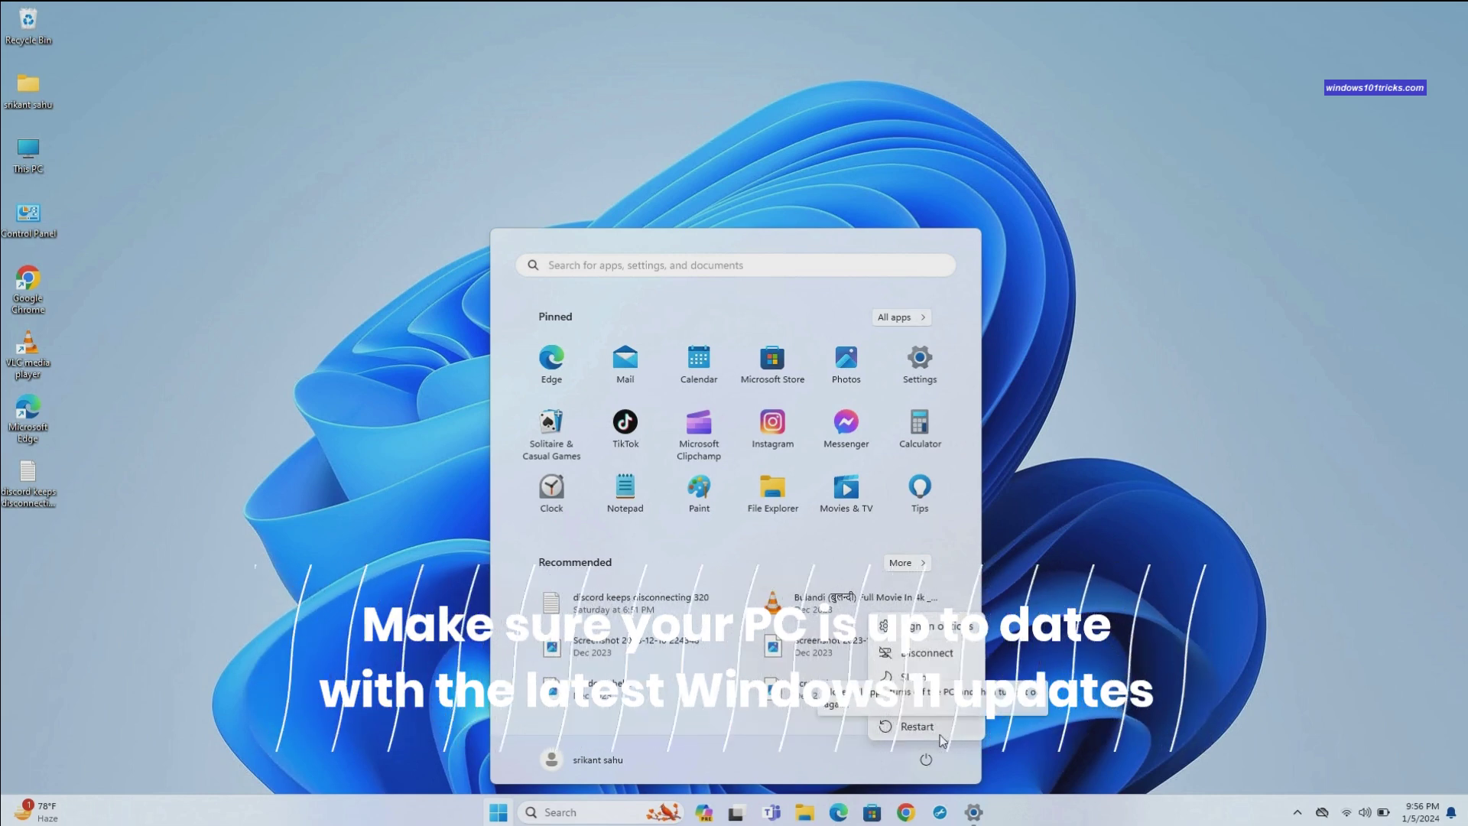
key(Escape)
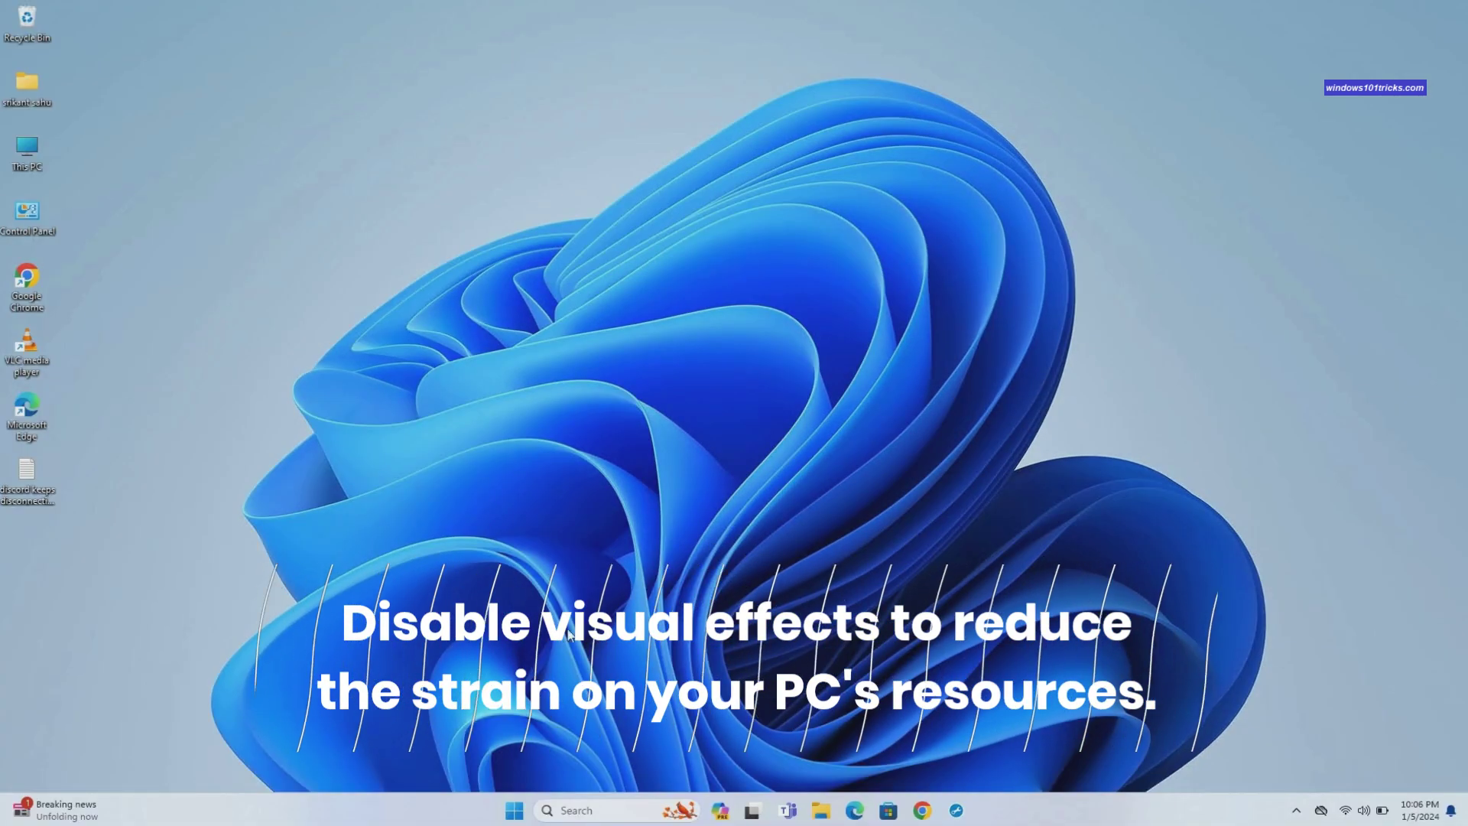
Step: Turn off transparency effects and animation effects in the accessibility visual effects settings, and minimize Settings
right_click(511, 817)
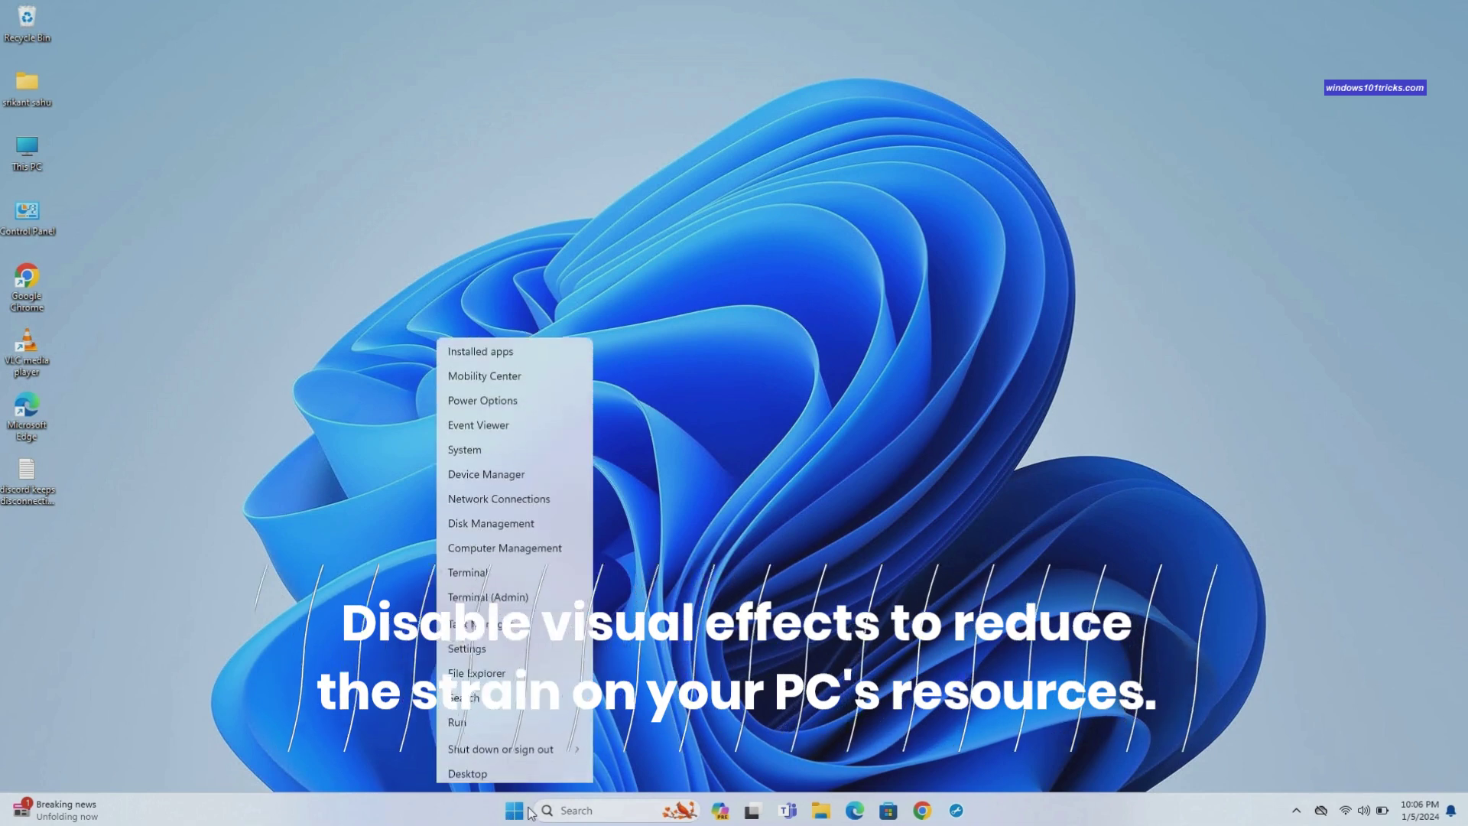
click(483, 646)
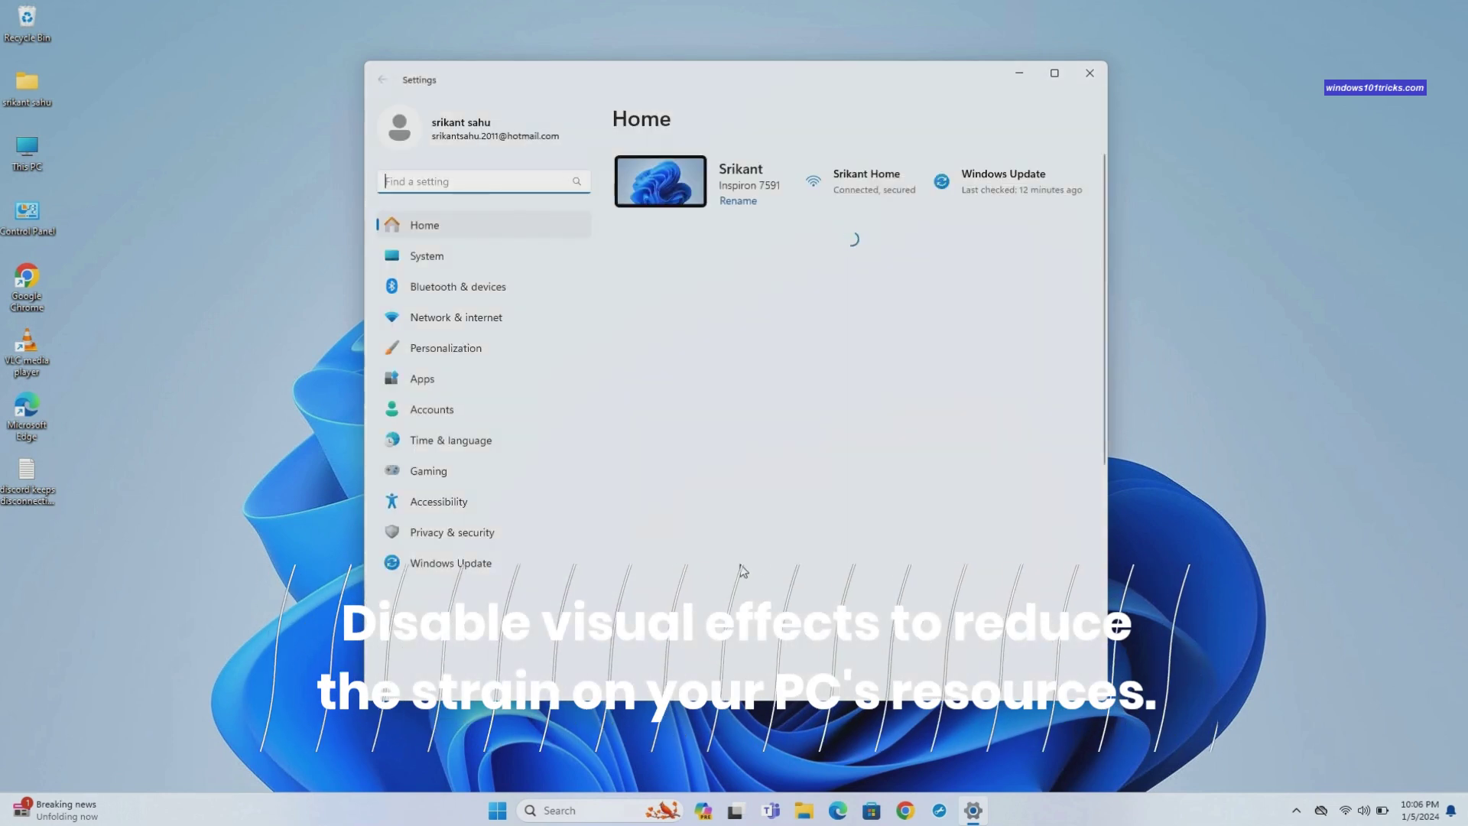
click(443, 502)
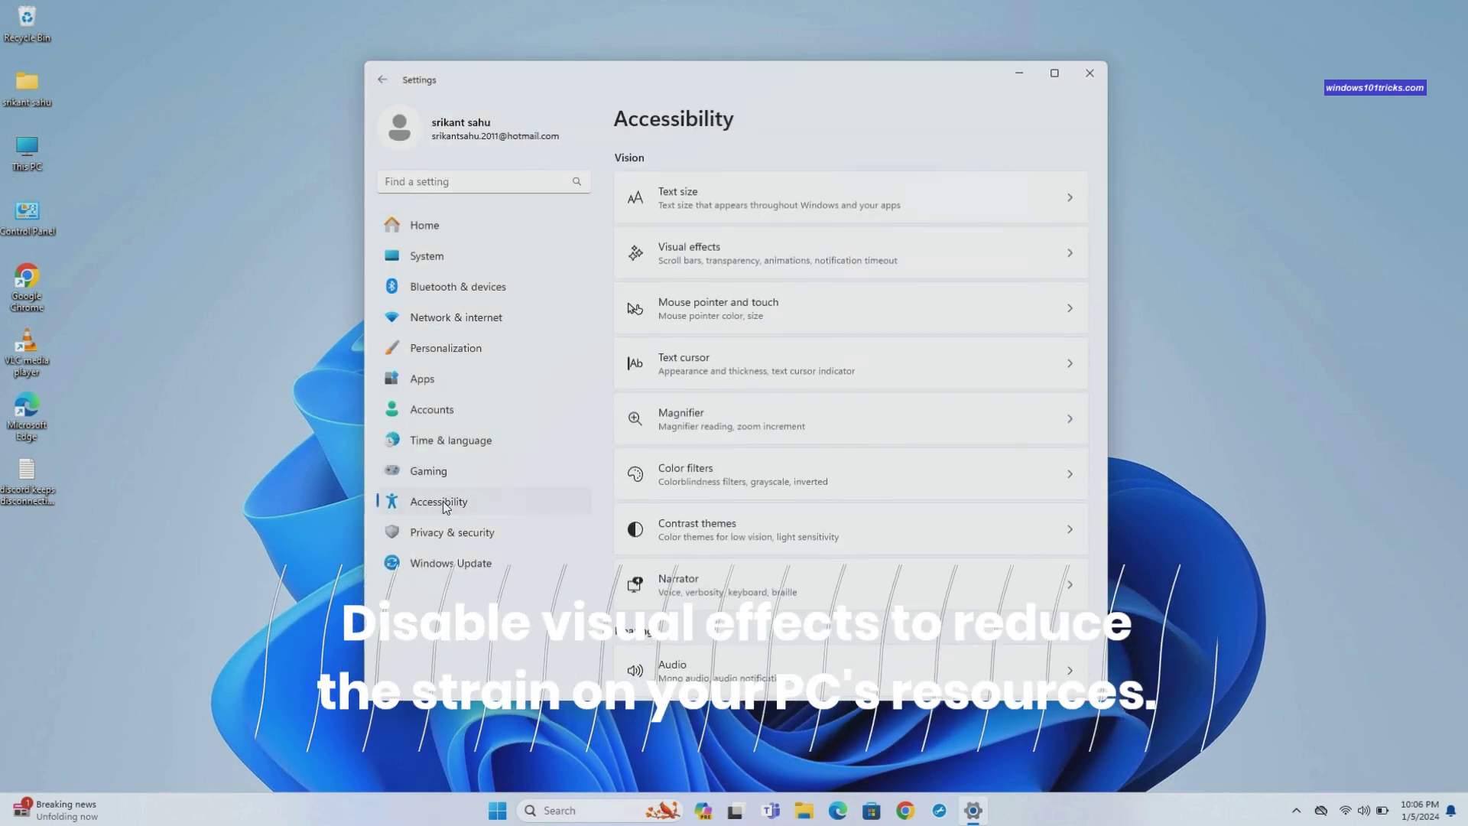
click(1069, 253)
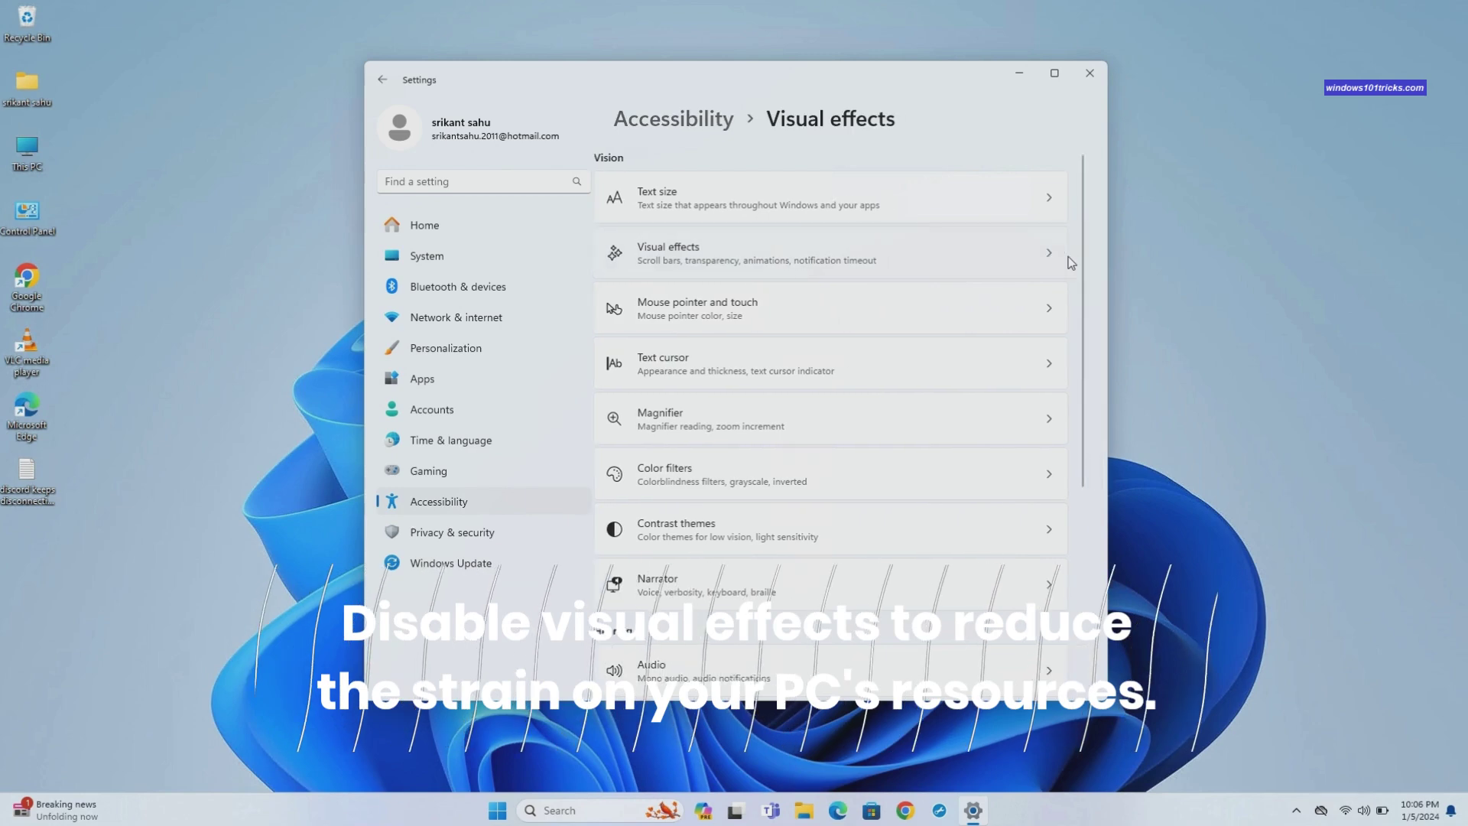
click(1060, 230)
click(1059, 287)
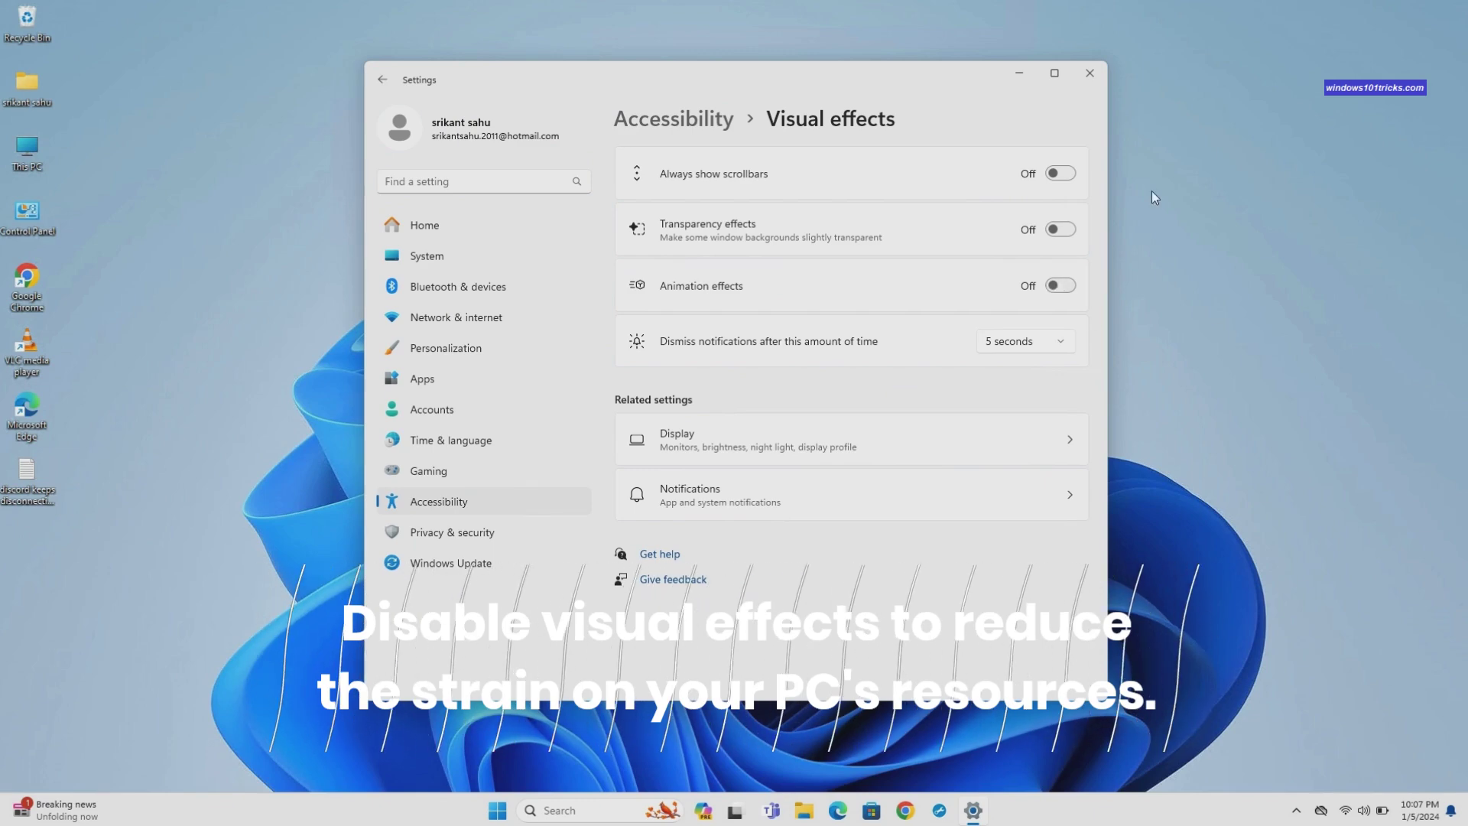
click(1021, 76)
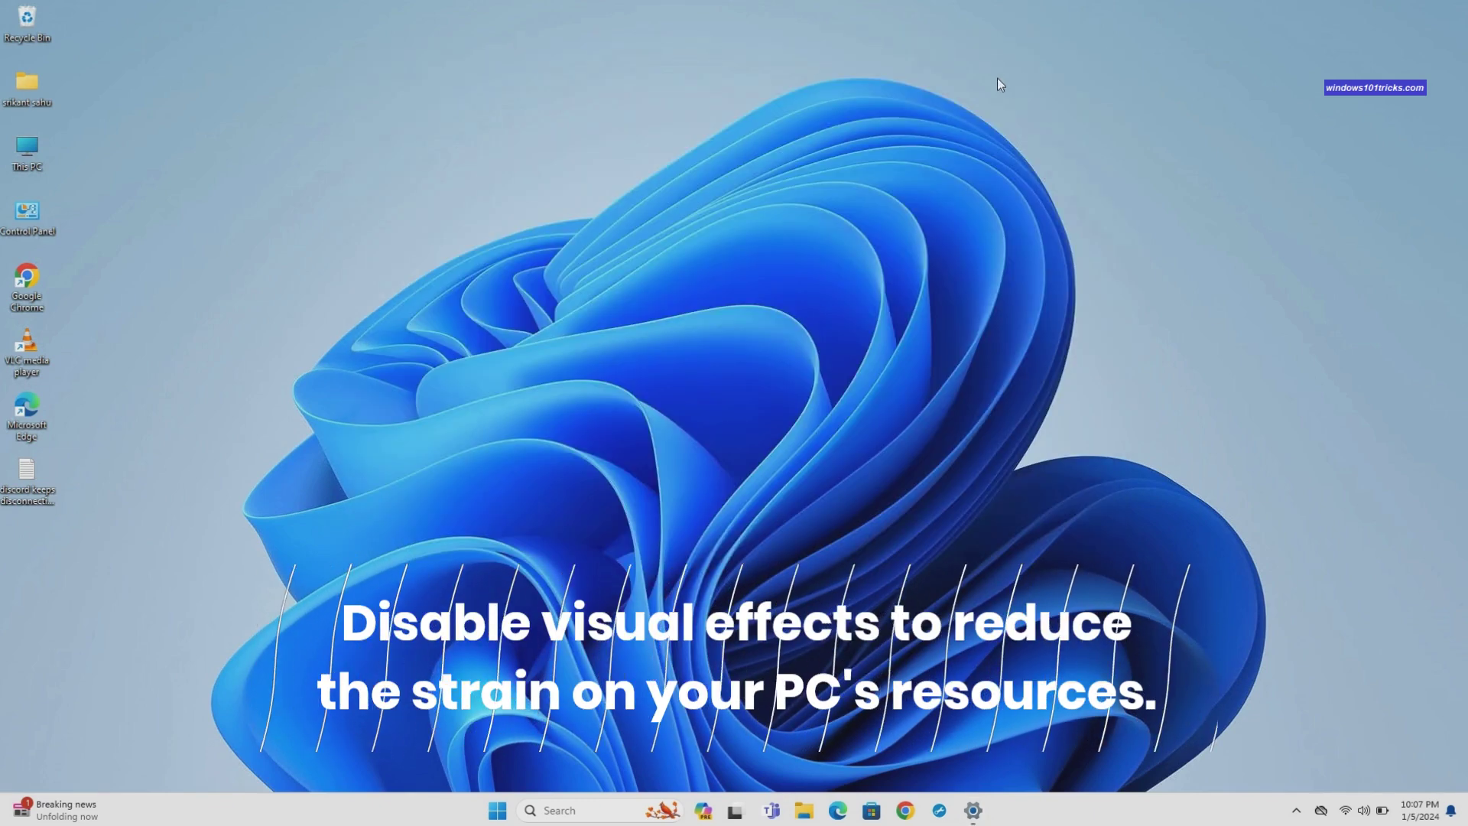
Step: Search Windows for "view advan", open View advanced system settings, and bring up the Performance Options
click(546, 815)
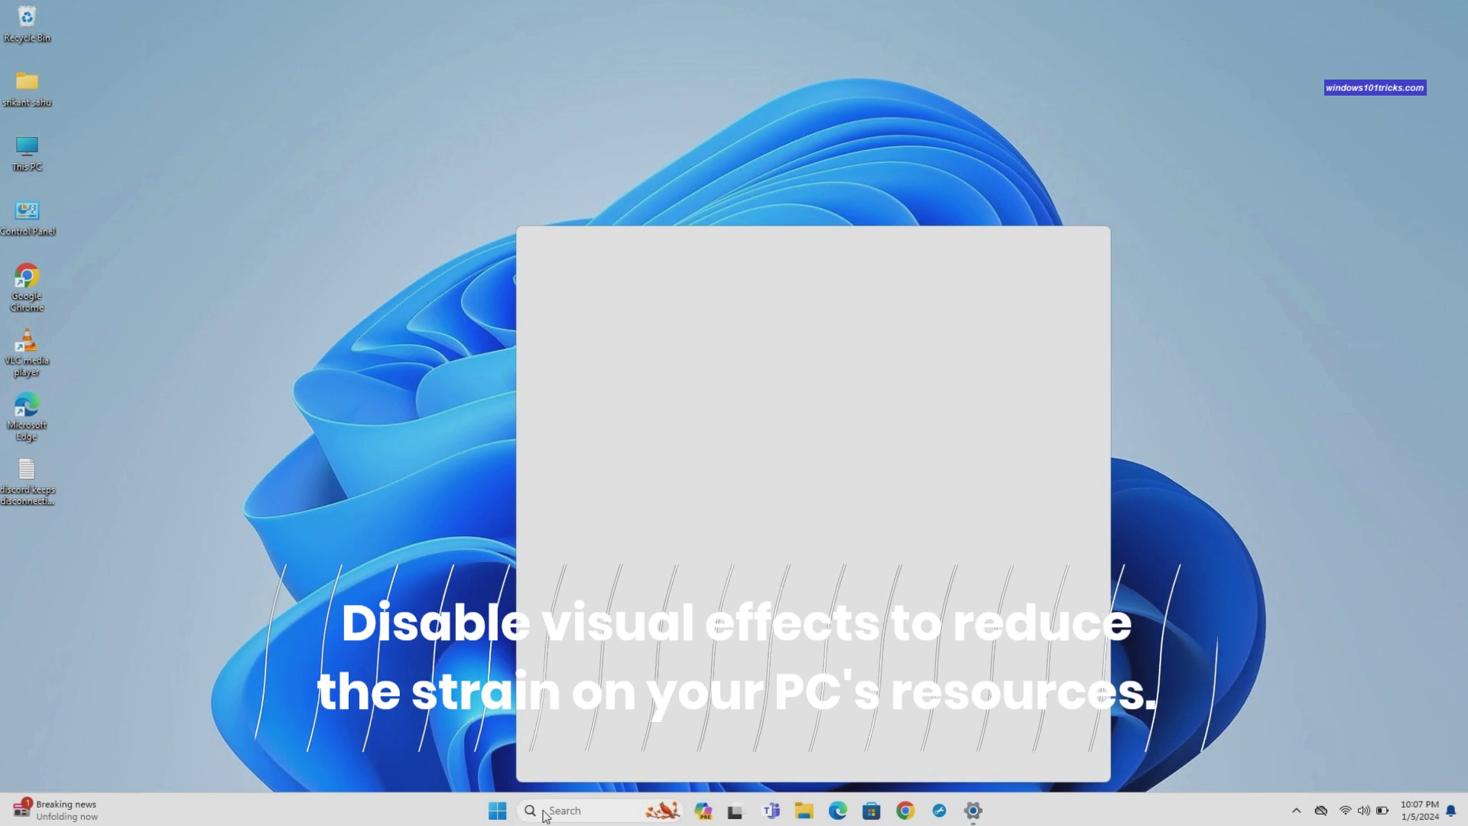
text(view)
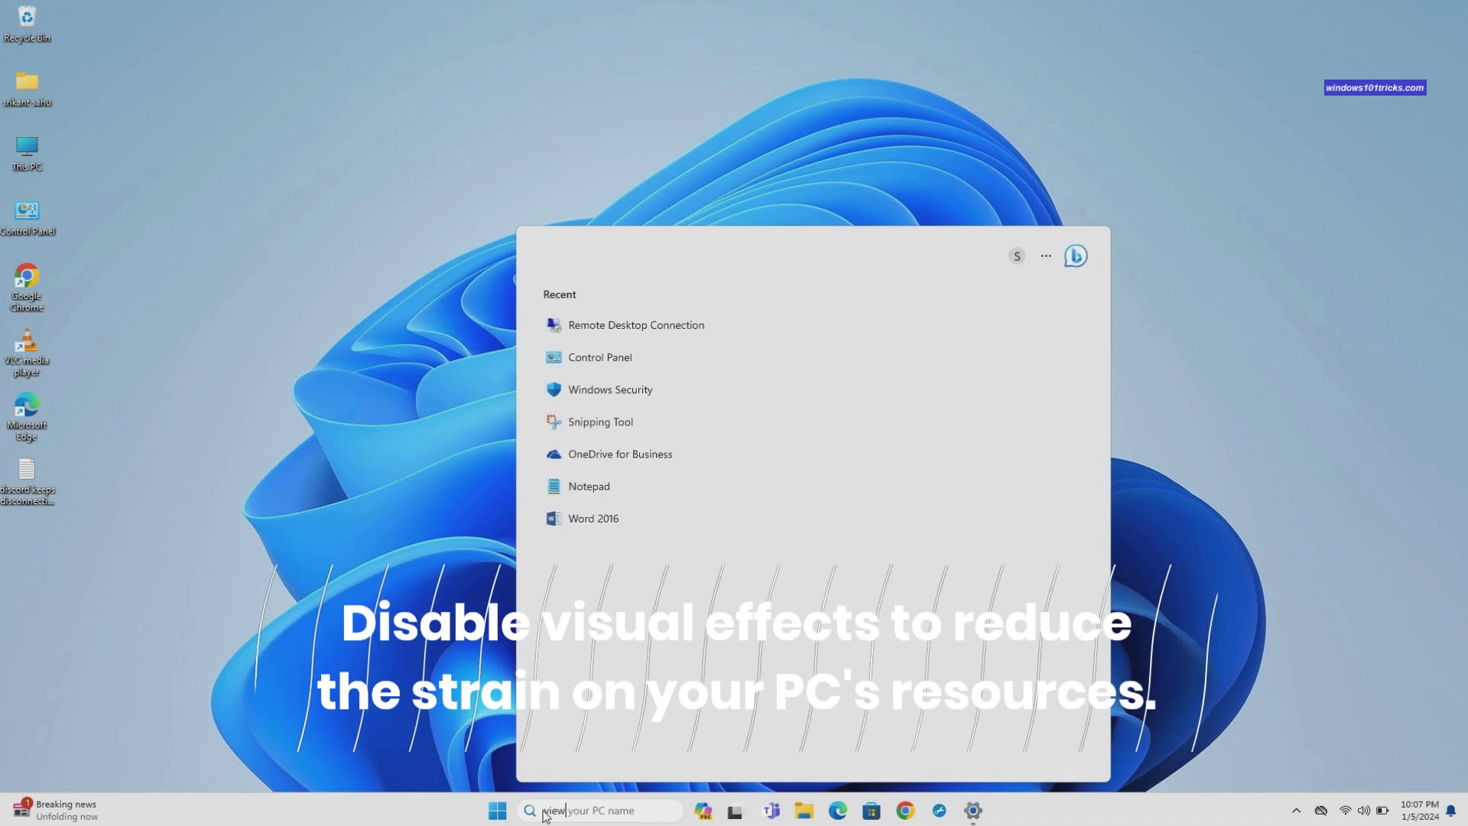
text( adva)
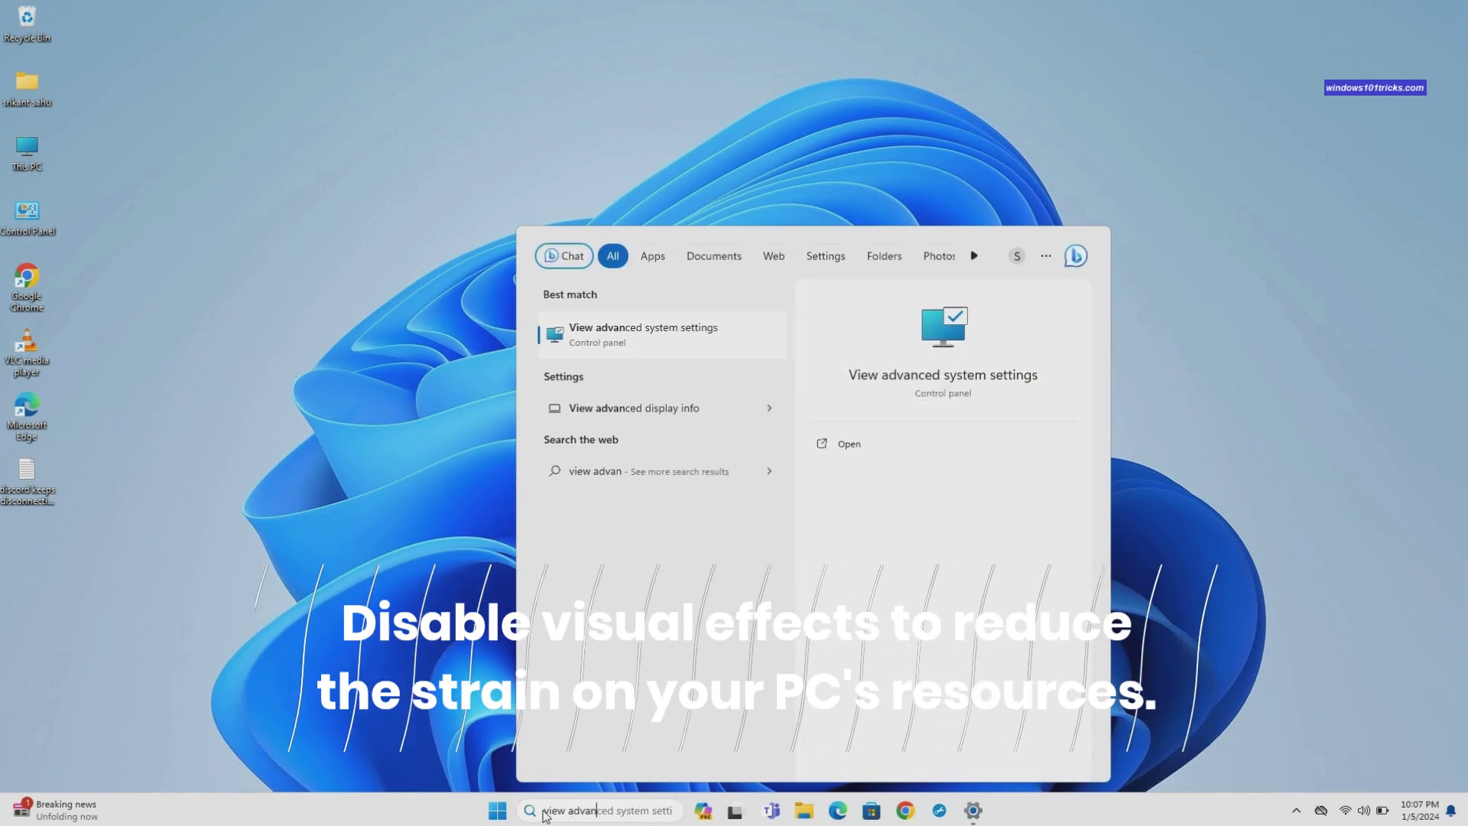
text(n)
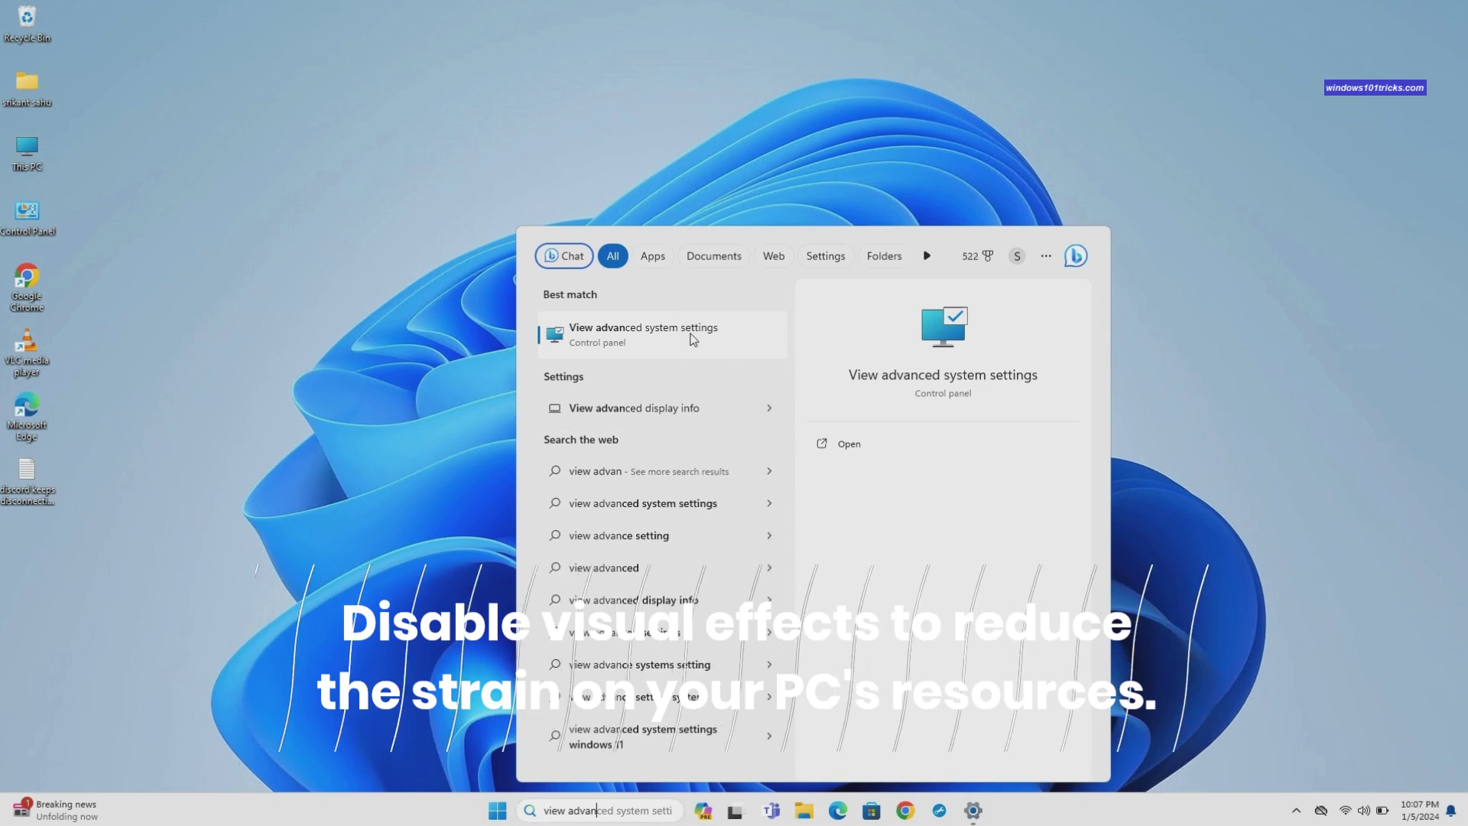
click(694, 339)
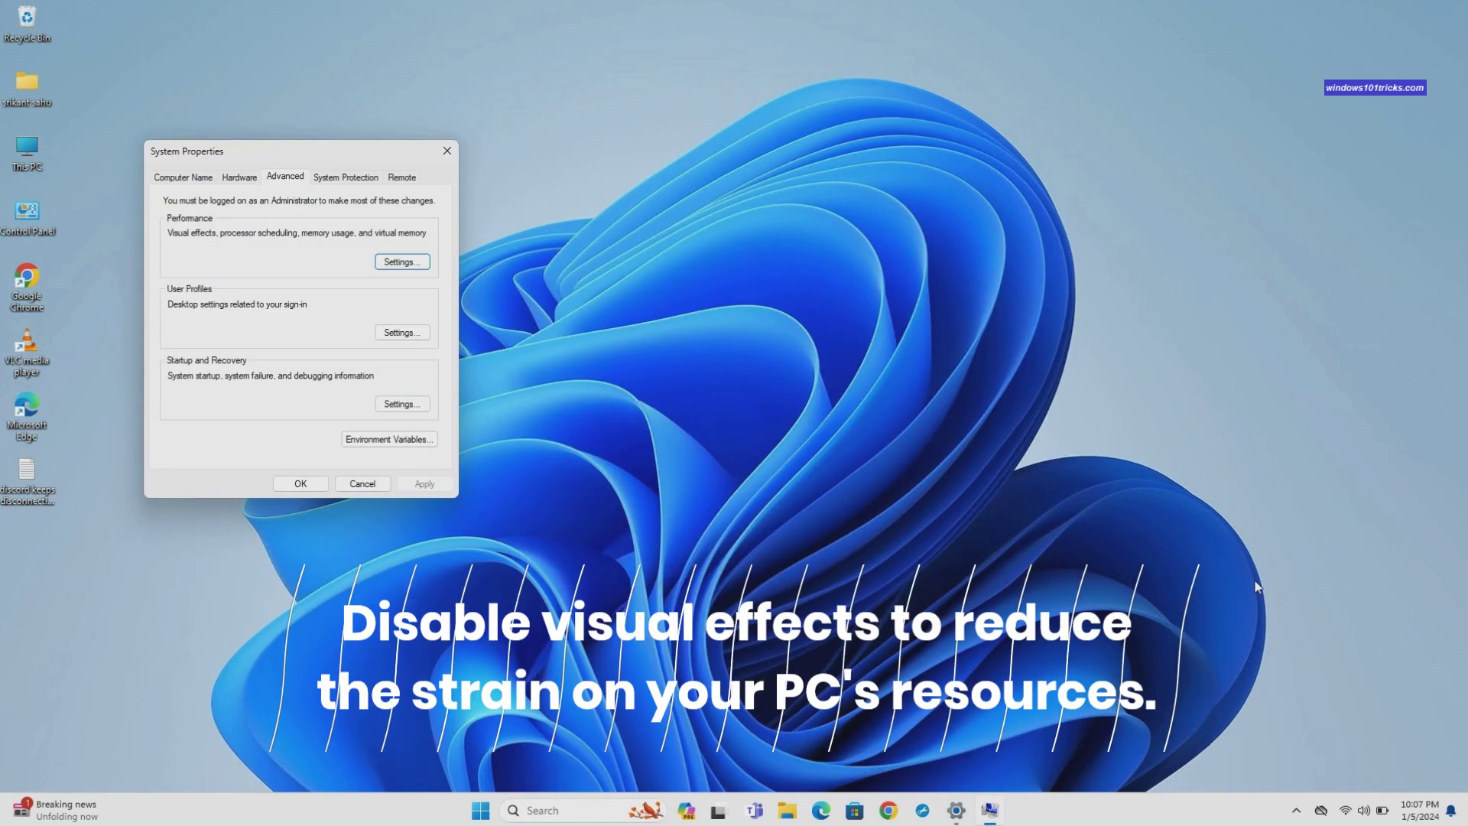
click(395, 263)
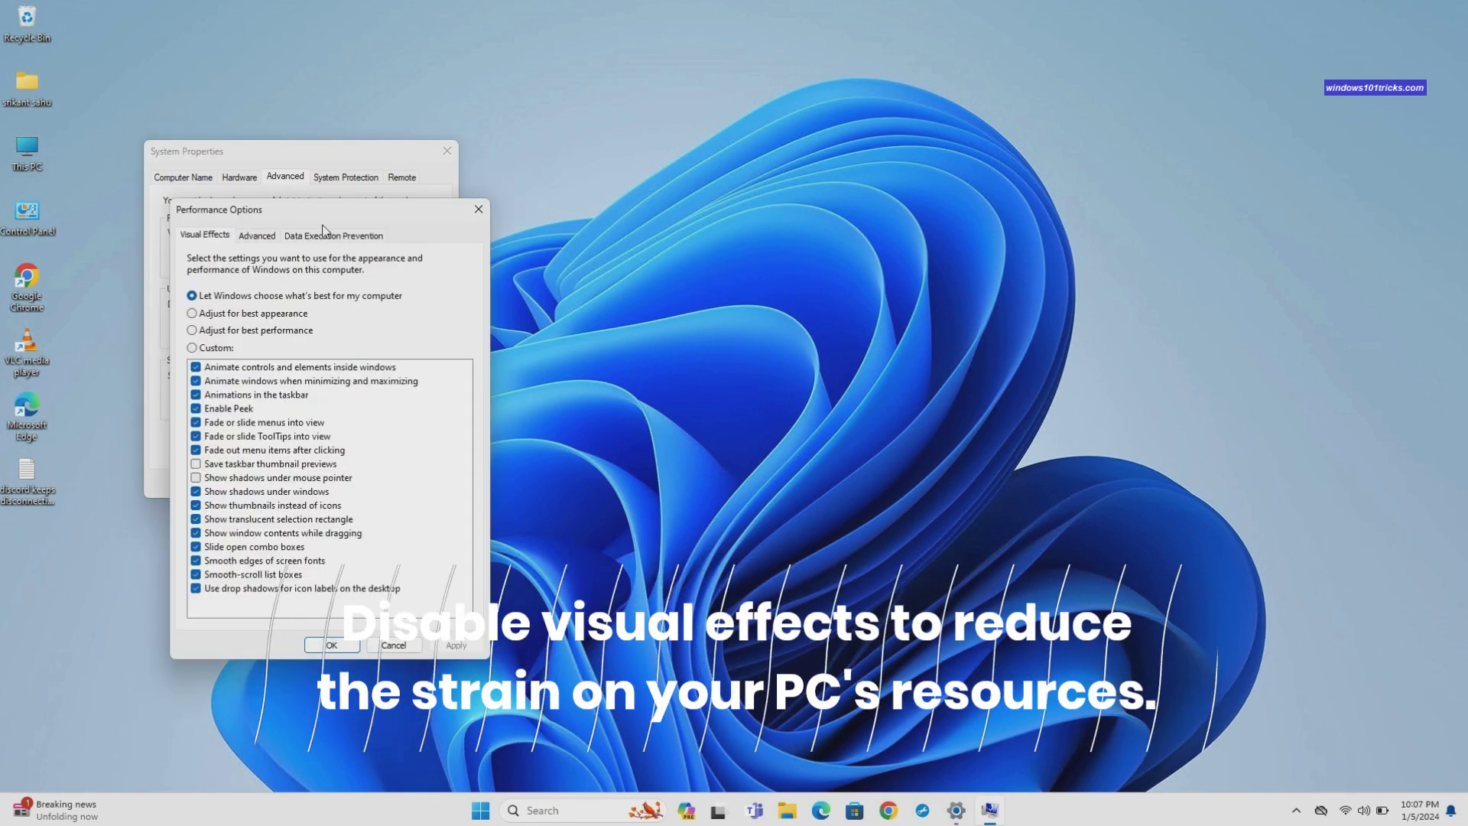
Step: Set visual effects to Adjust for best performance, apply the change, and close Performance Options and System Properties
drag(419, 211, 758, 157)
click(607, 276)
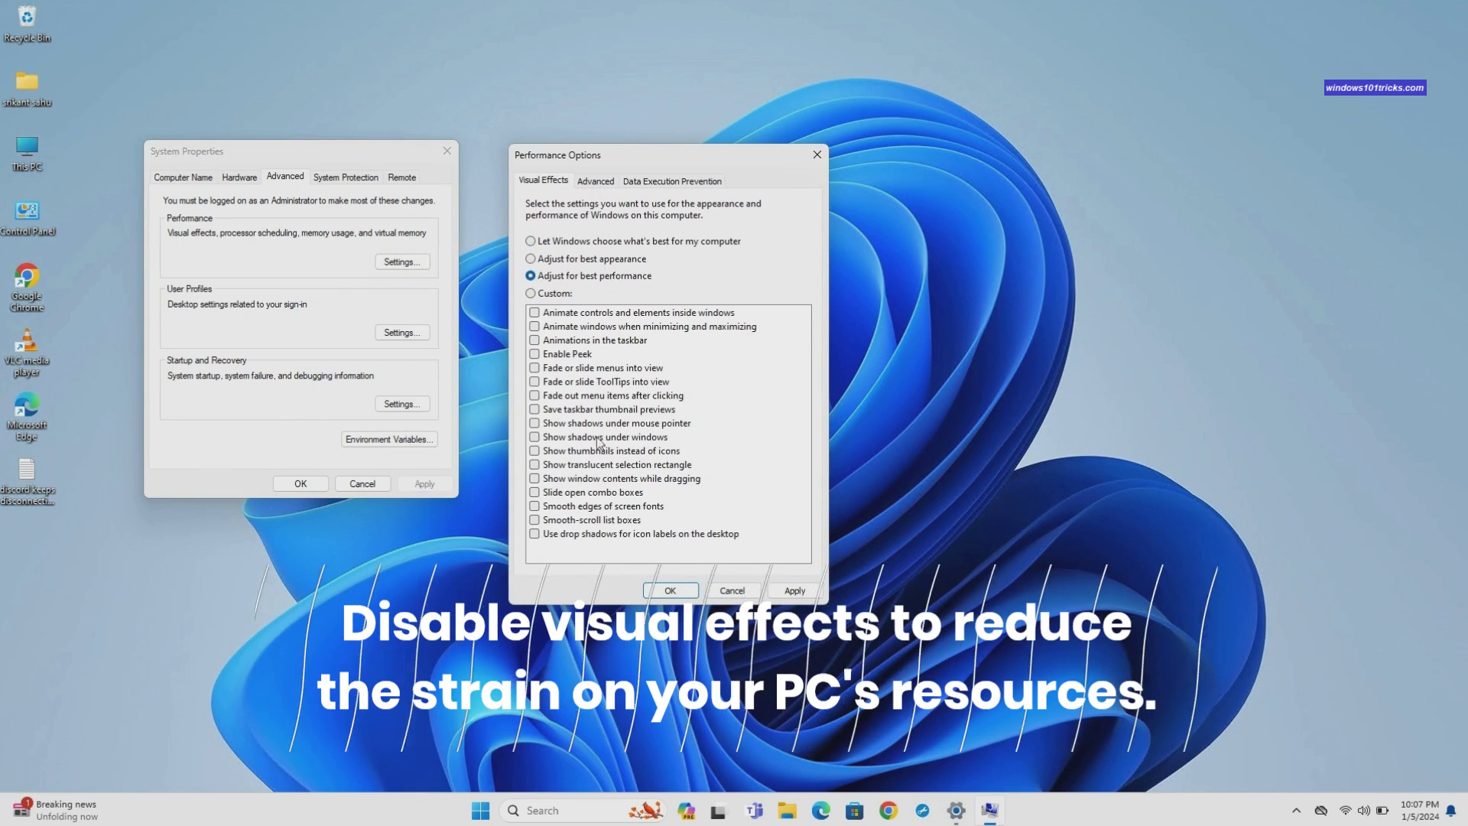
click(794, 591)
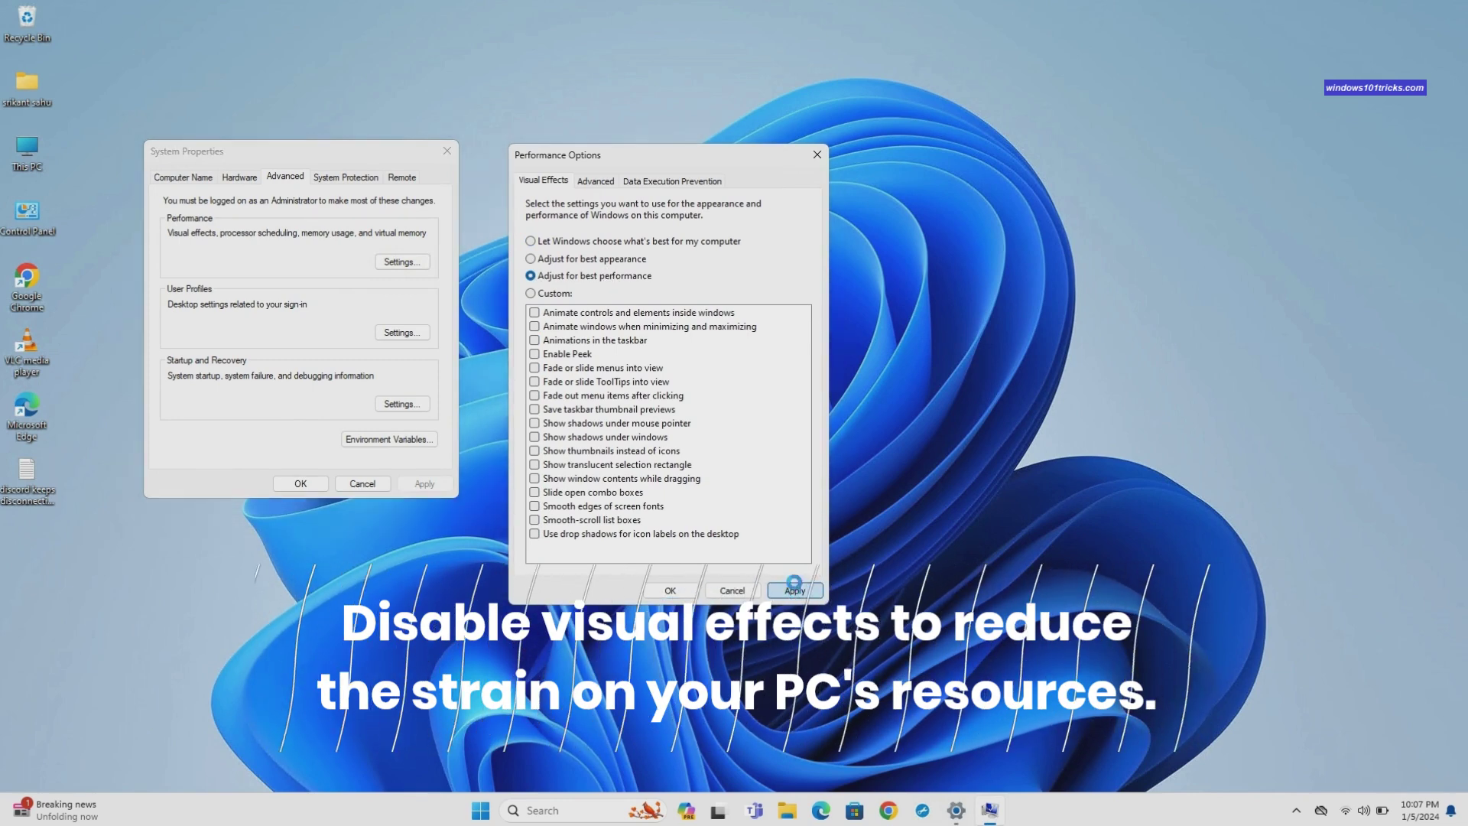
click(672, 591)
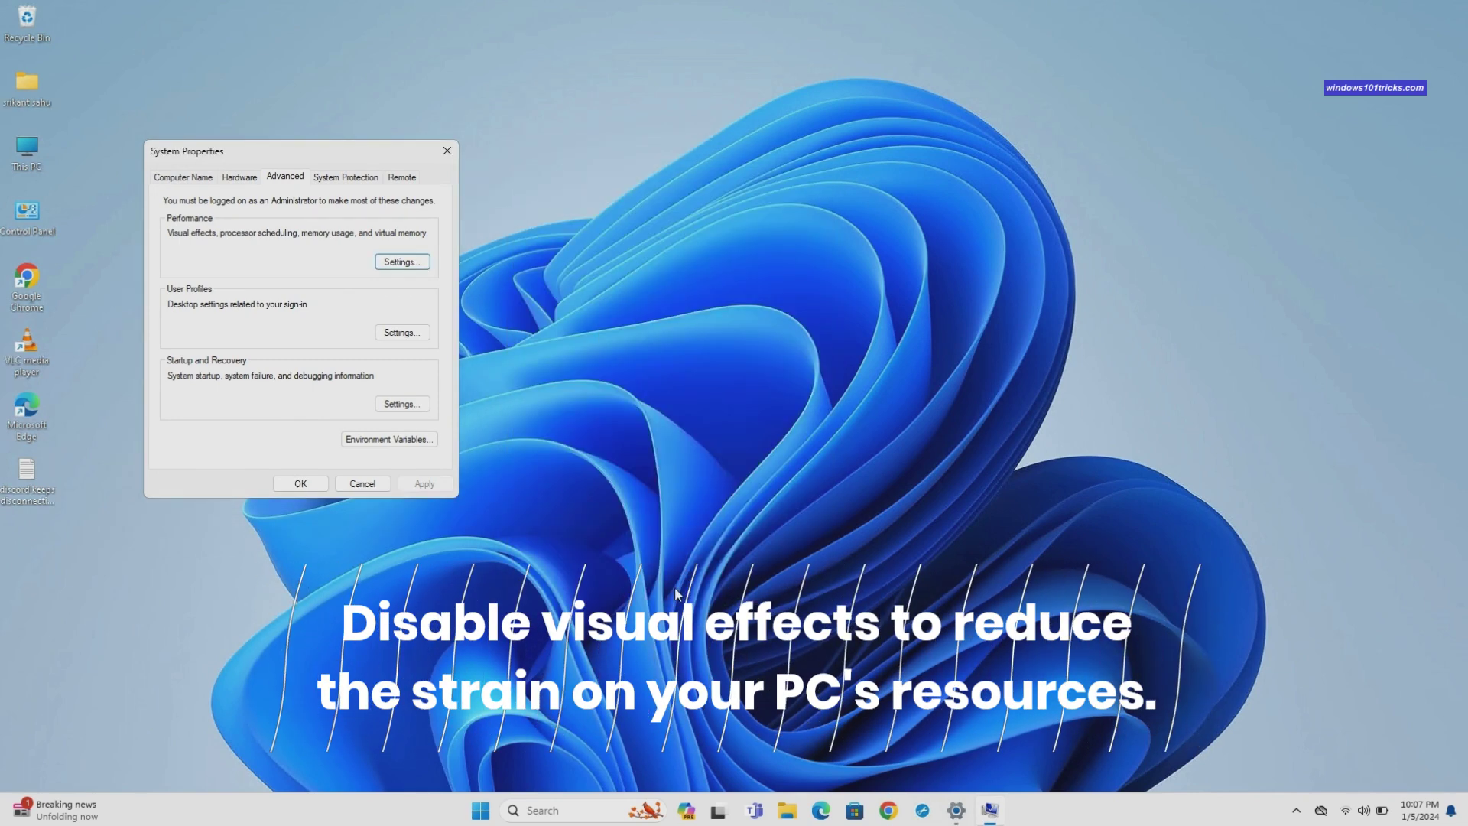
click(300, 483)
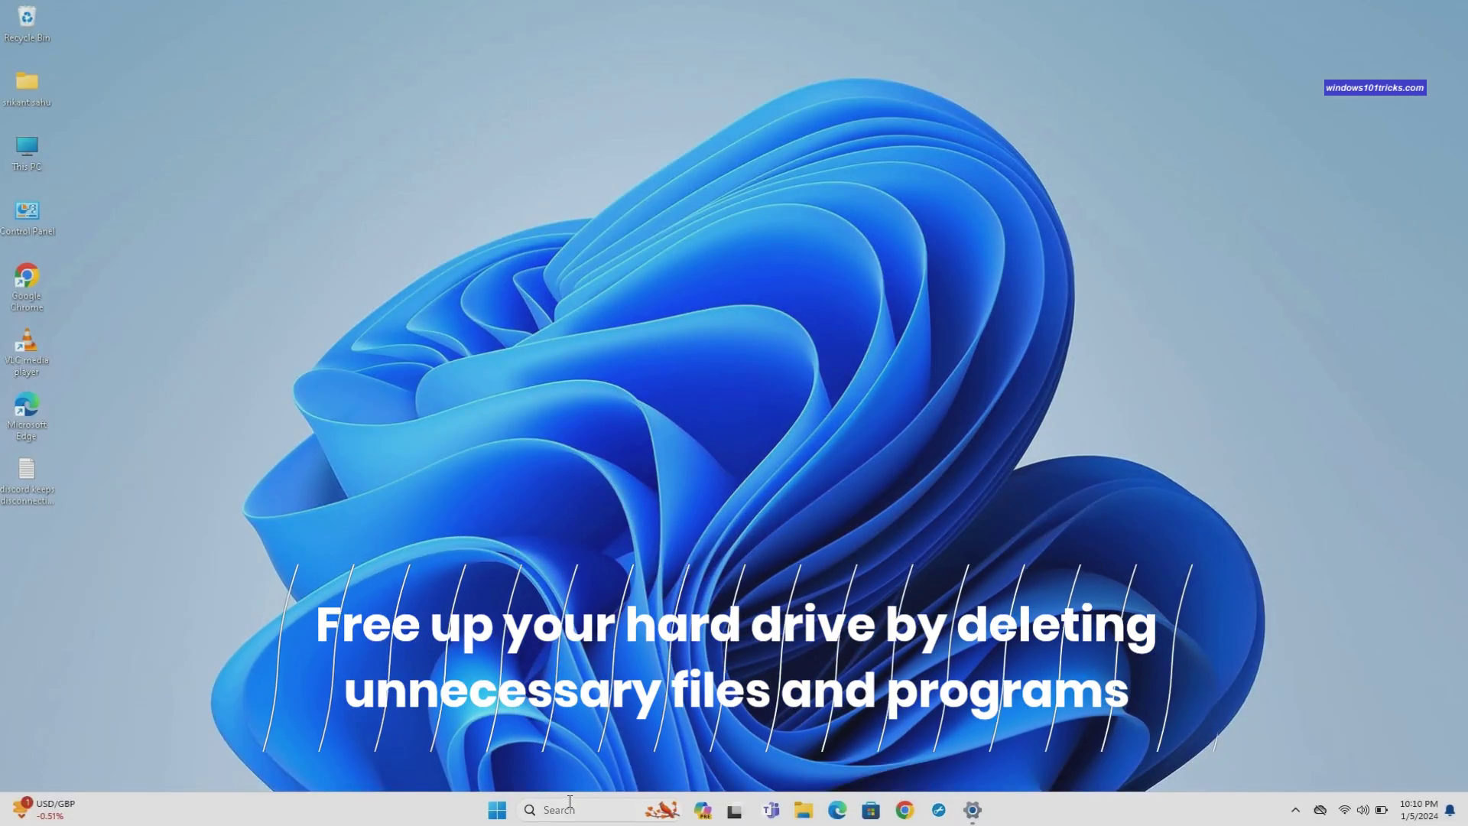
Step: Search for Disk Cleanup, open it, and scan drive C: for files to delete
click(559, 808)
text(disk clean)
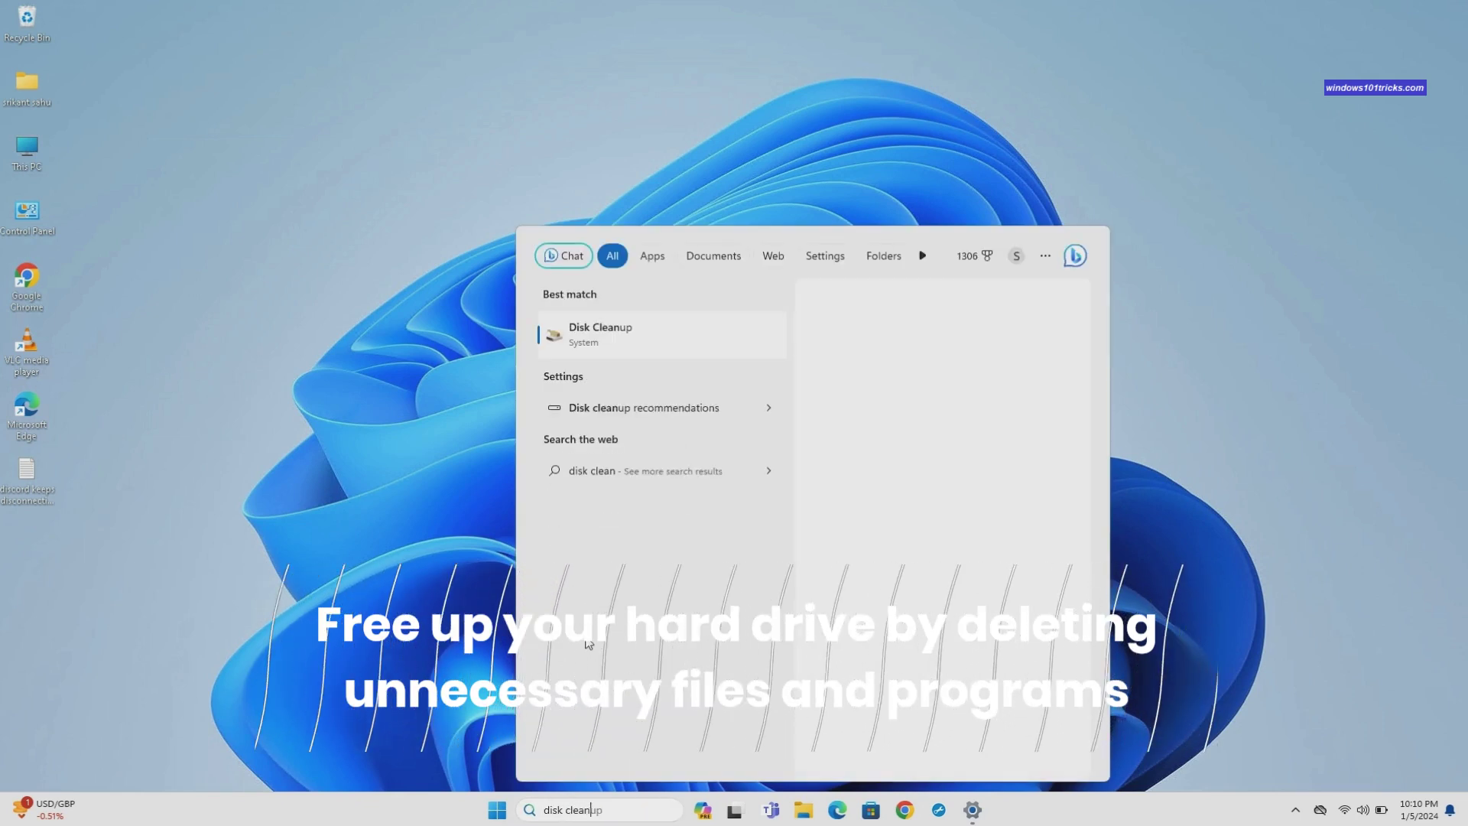
click(673, 331)
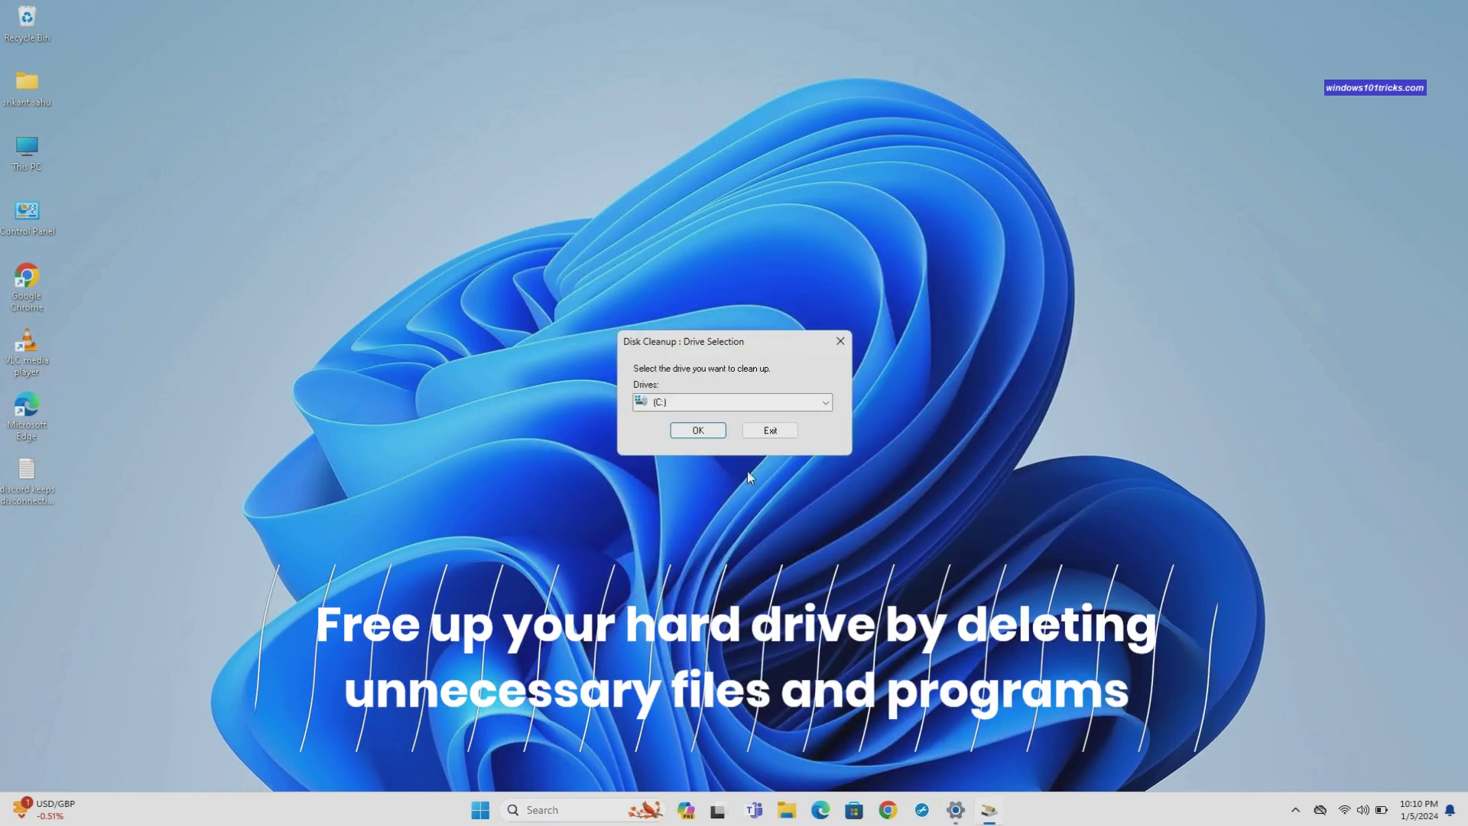
click(822, 403)
click(764, 414)
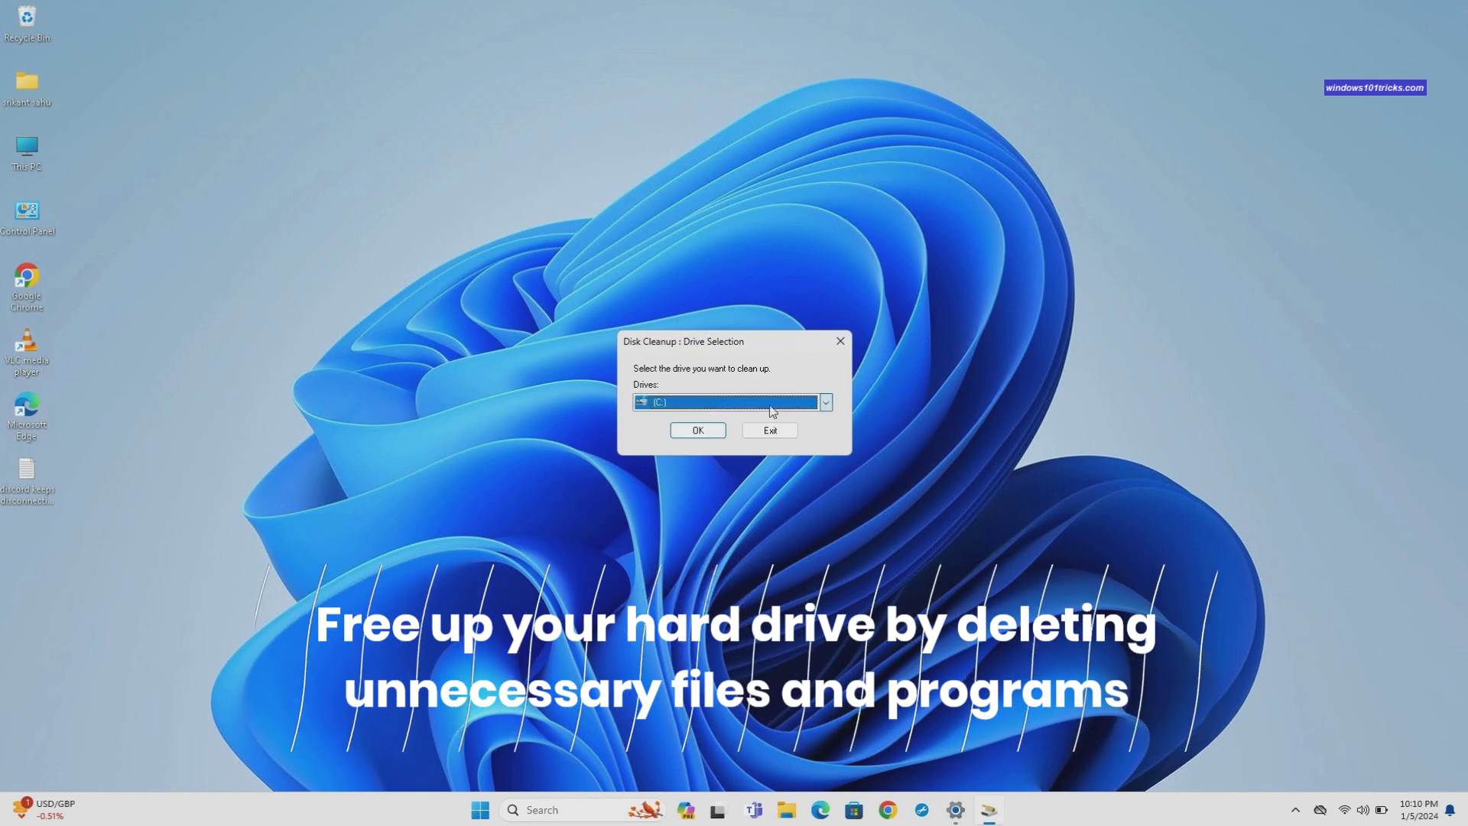
click(696, 430)
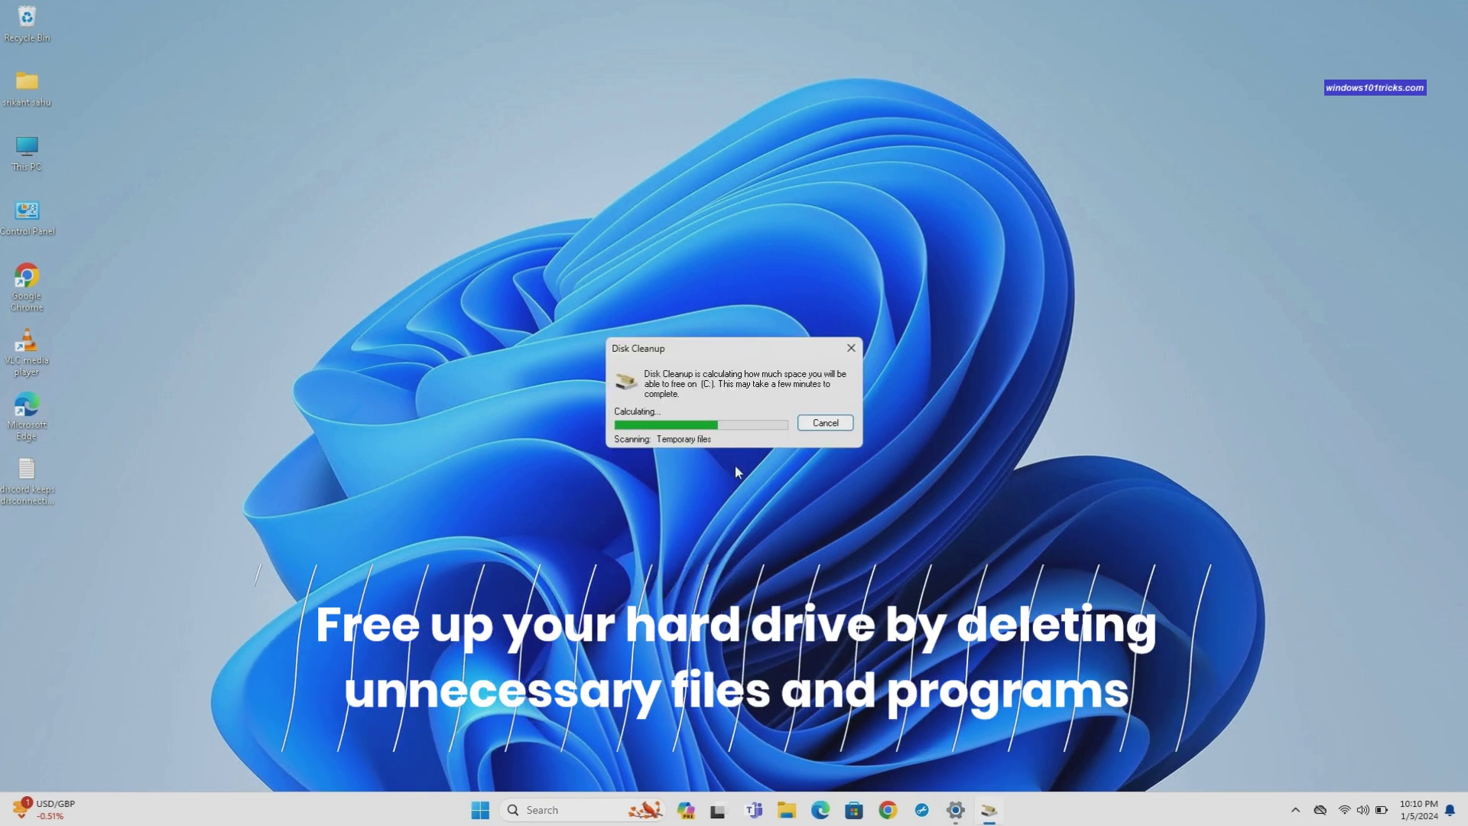
Step: Review the deletable file categories and rescan drive C: with system files included
scroll(264, 289, down, 2)
scroll(264, 289, up, 2)
scroll(307, 291, down, 2)
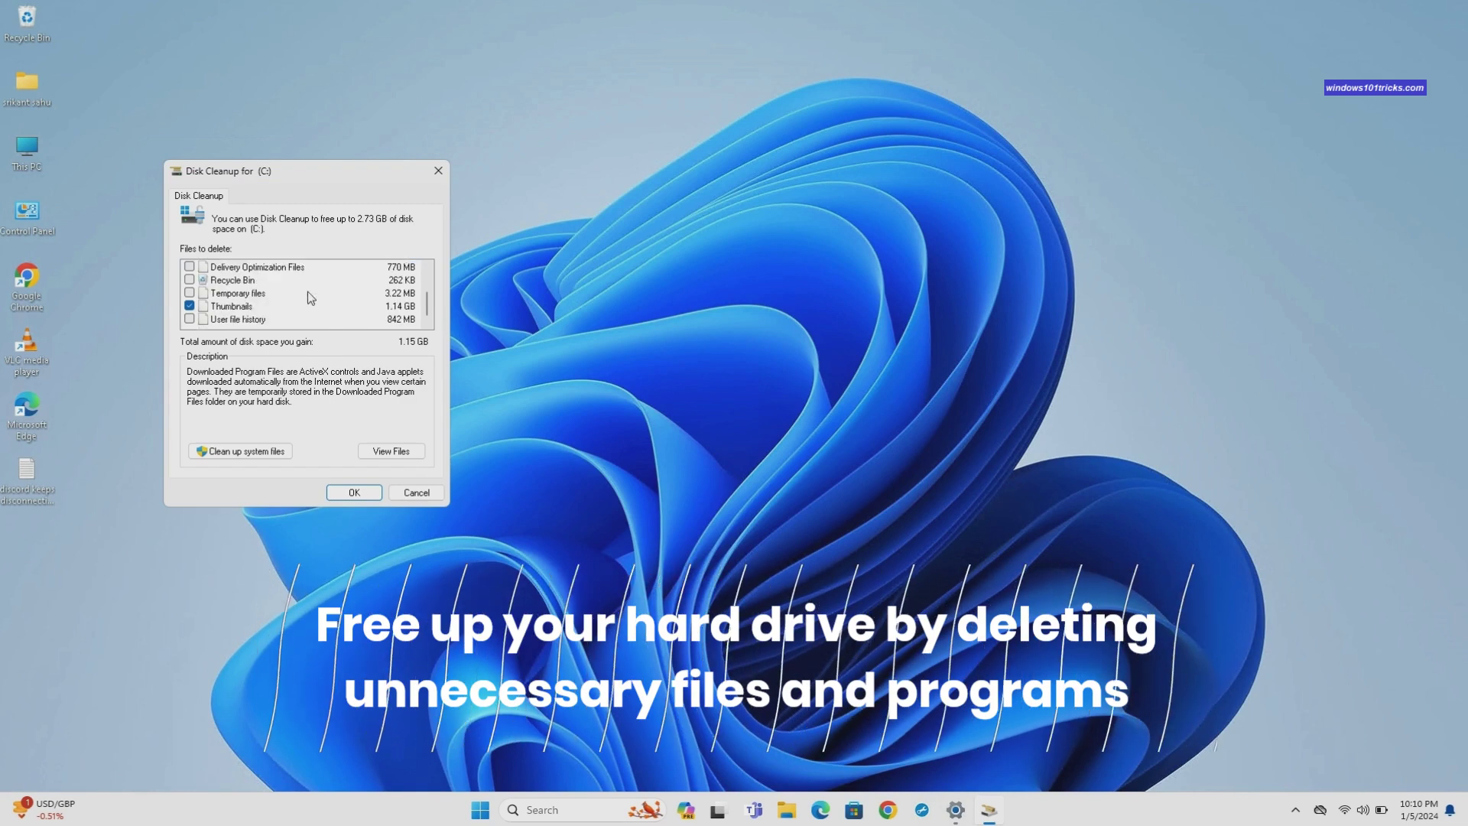
click(245, 454)
click(677, 432)
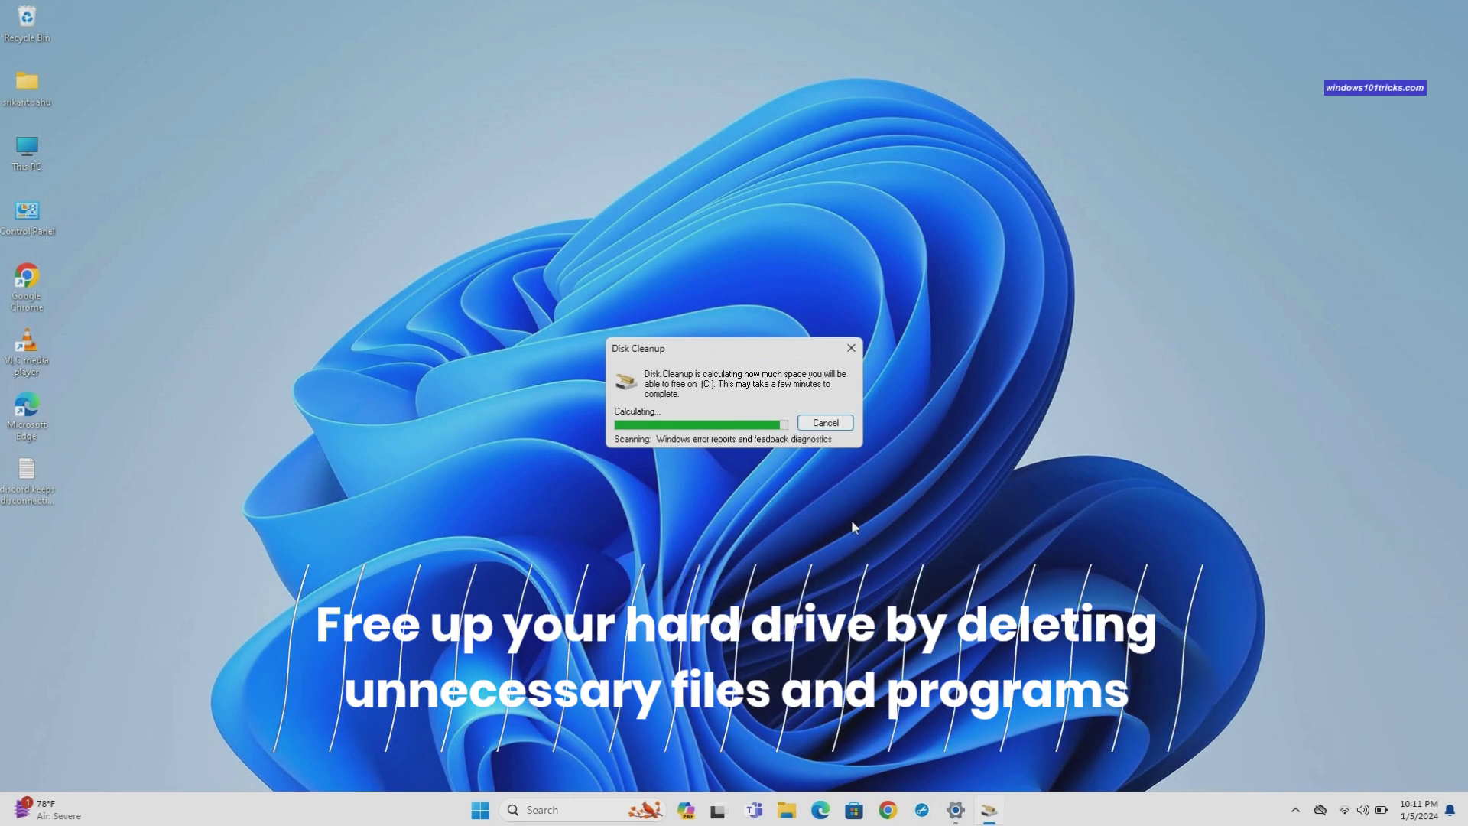
Step: Review the file categories including system files and permanently delete the already checked ones from drive C:
scroll(322, 310, down, 2)
scroll(321, 310, up, 2)
scroll(321, 310, down, 2)
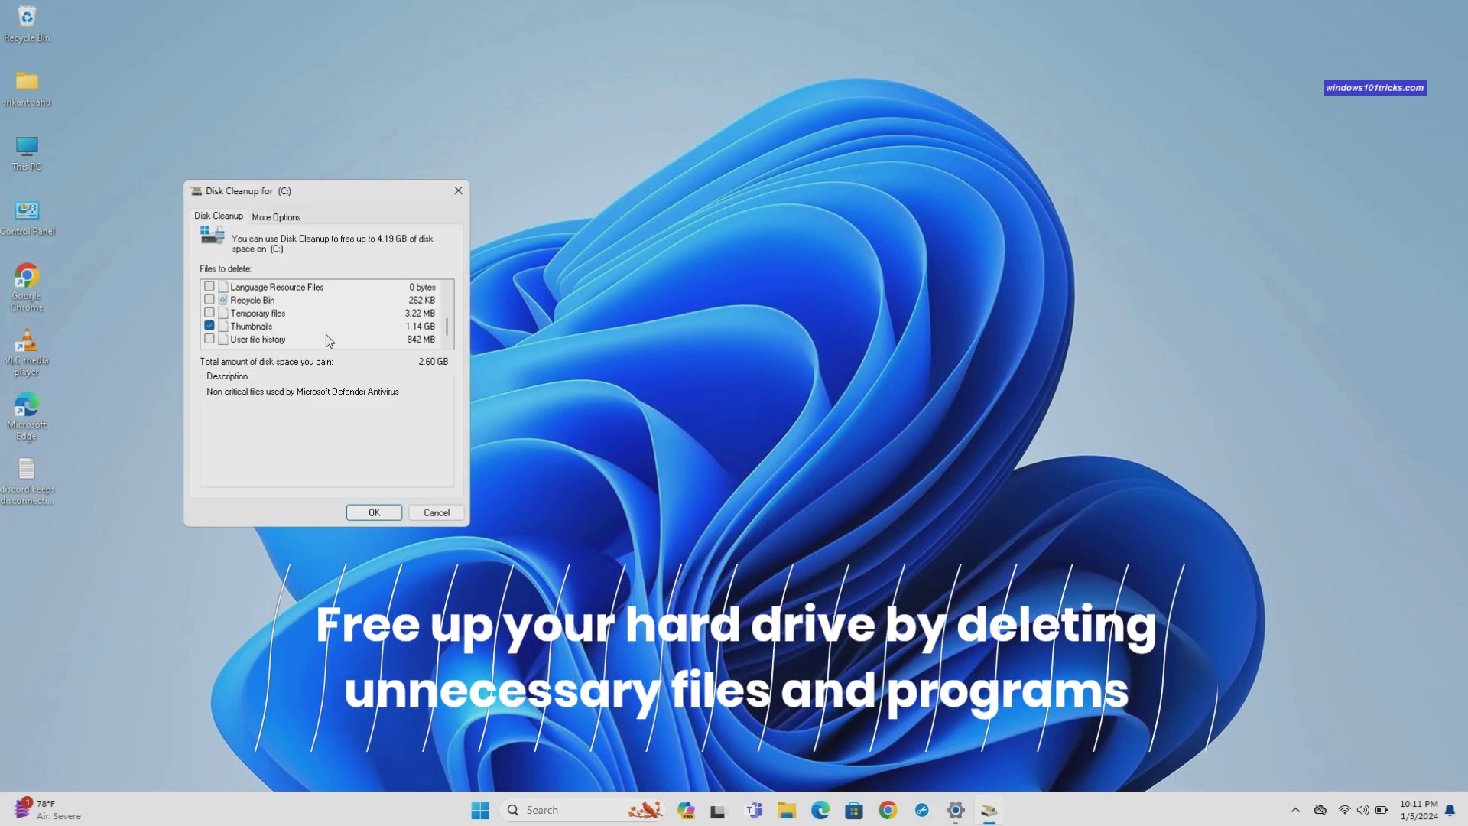
scroll(283, 319, up, 2)
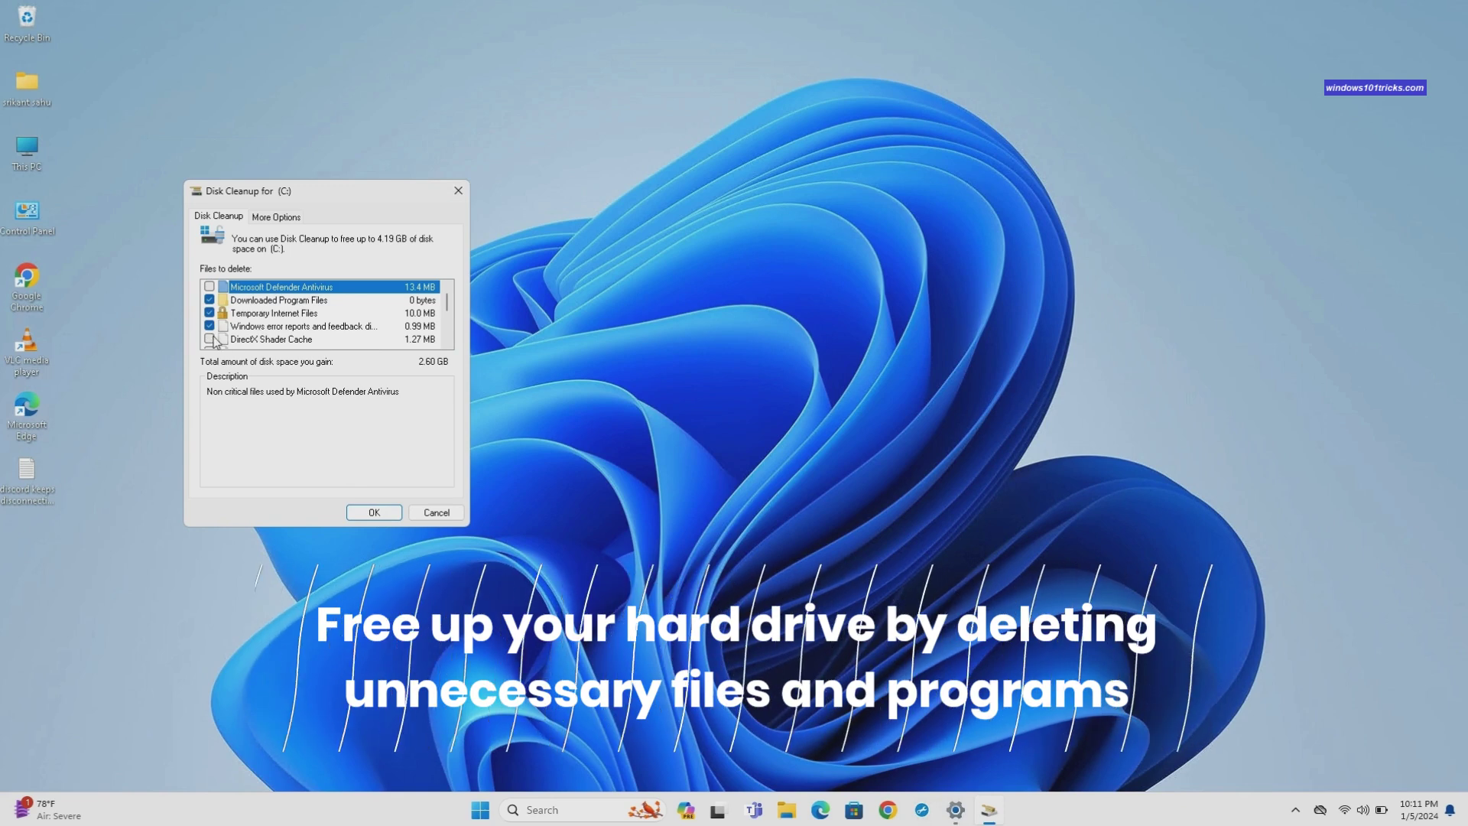
scroll(310, 337, down, 3)
scroll(318, 334, down, 1)
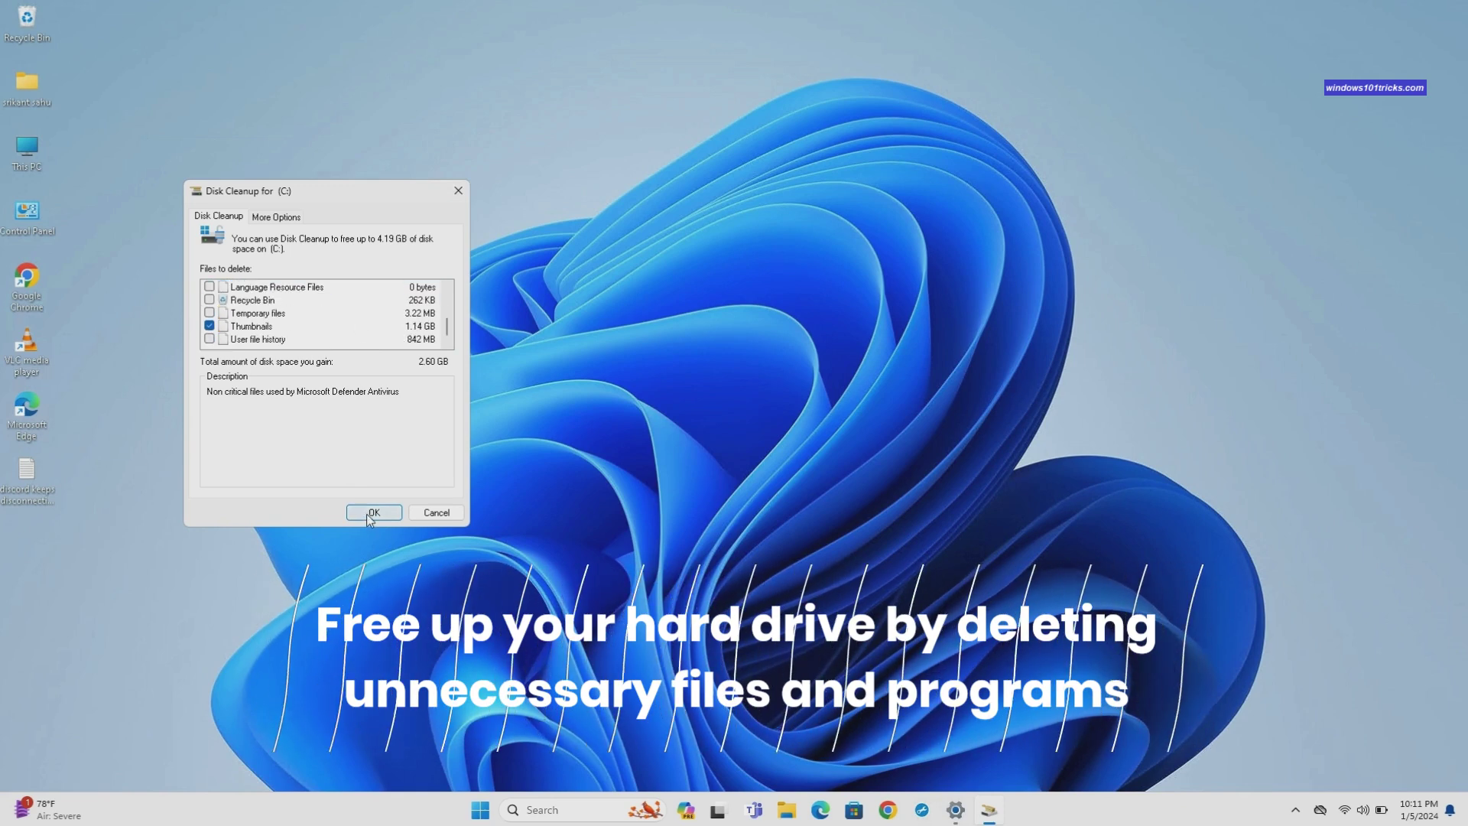
click(372, 514)
click(760, 412)
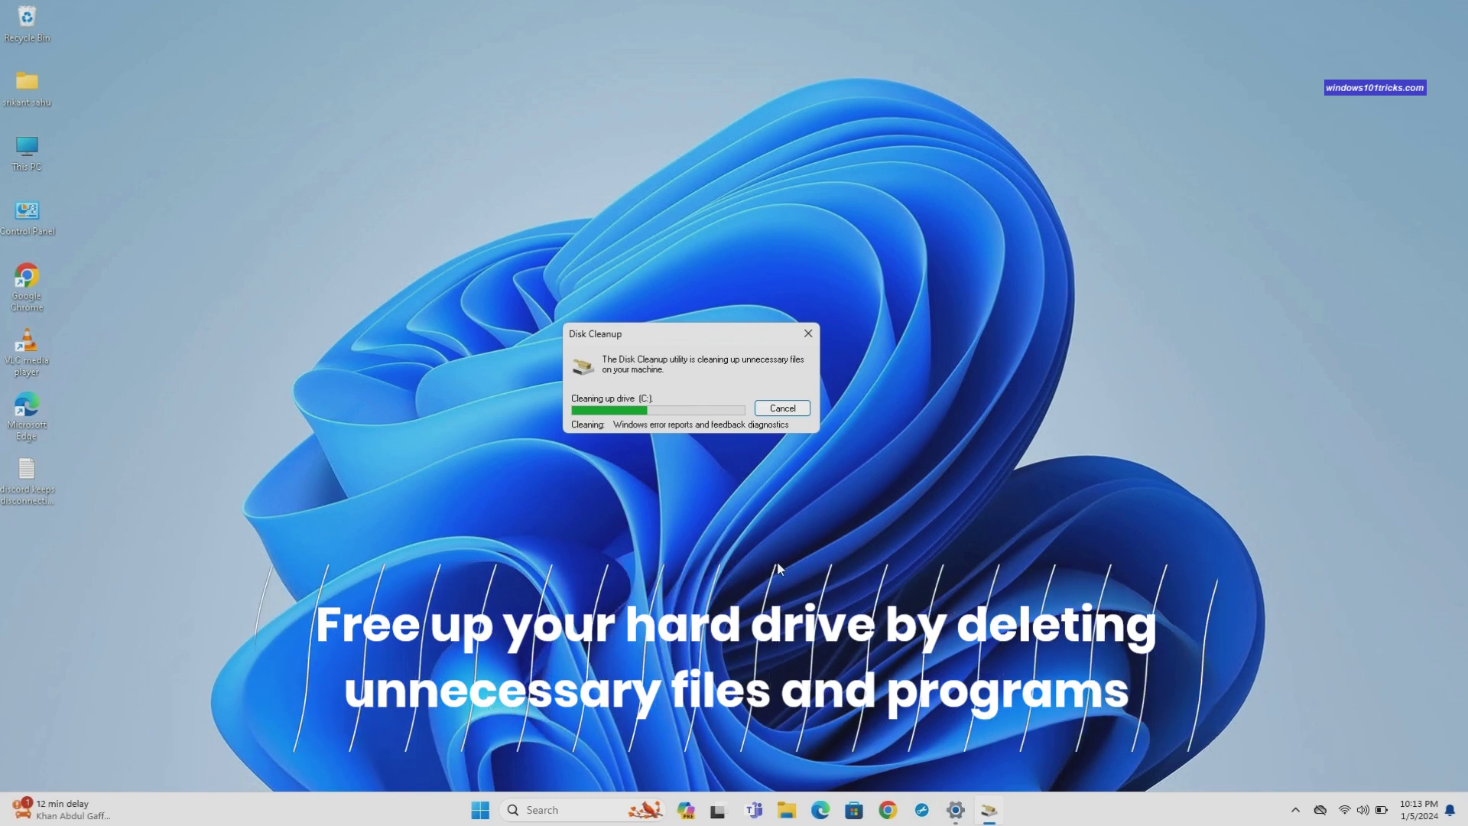
Step: Open the system Storage page in Settings and reposition the window on the desktop
key(super)
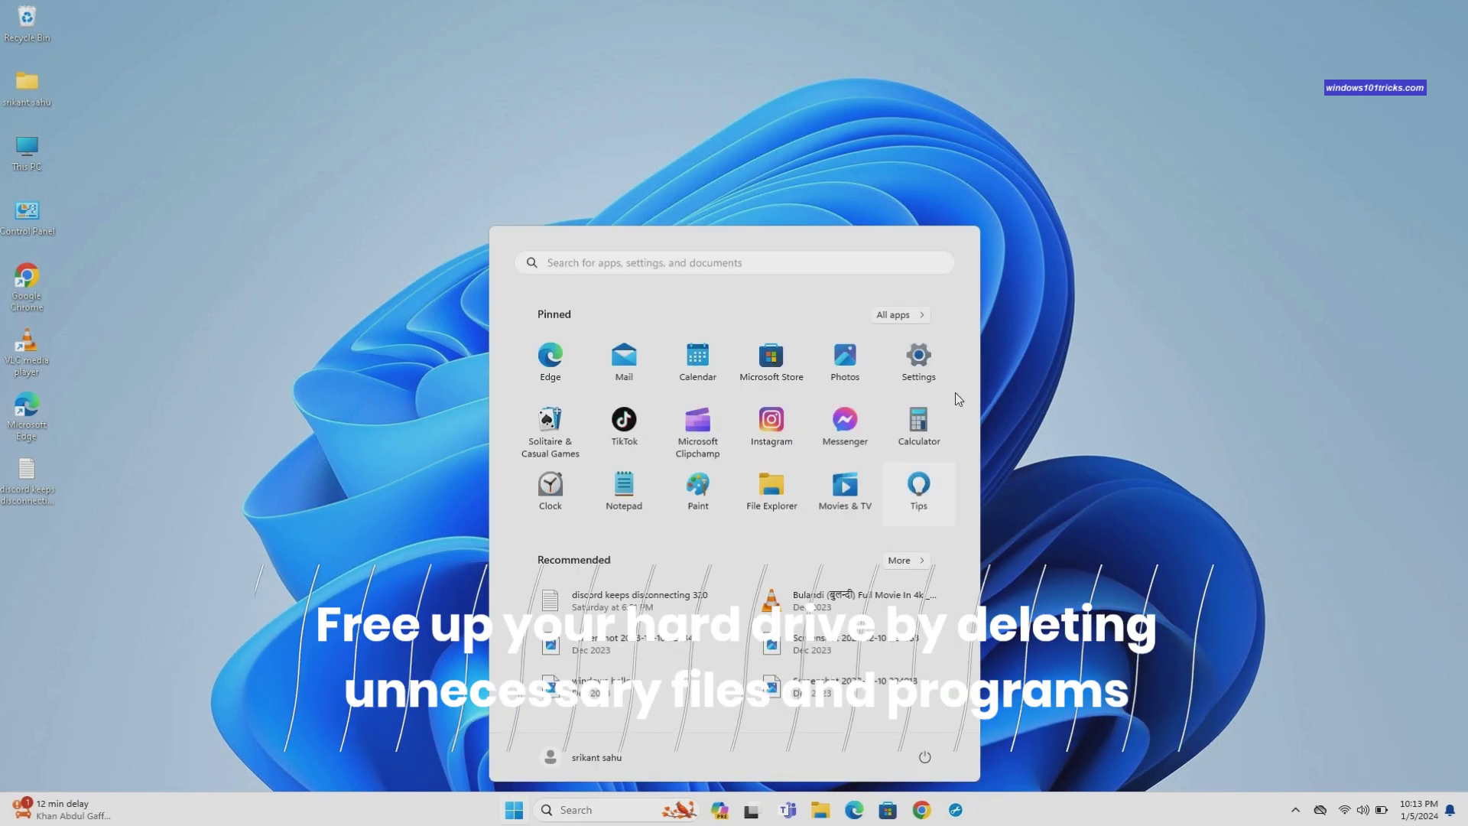
click(919, 355)
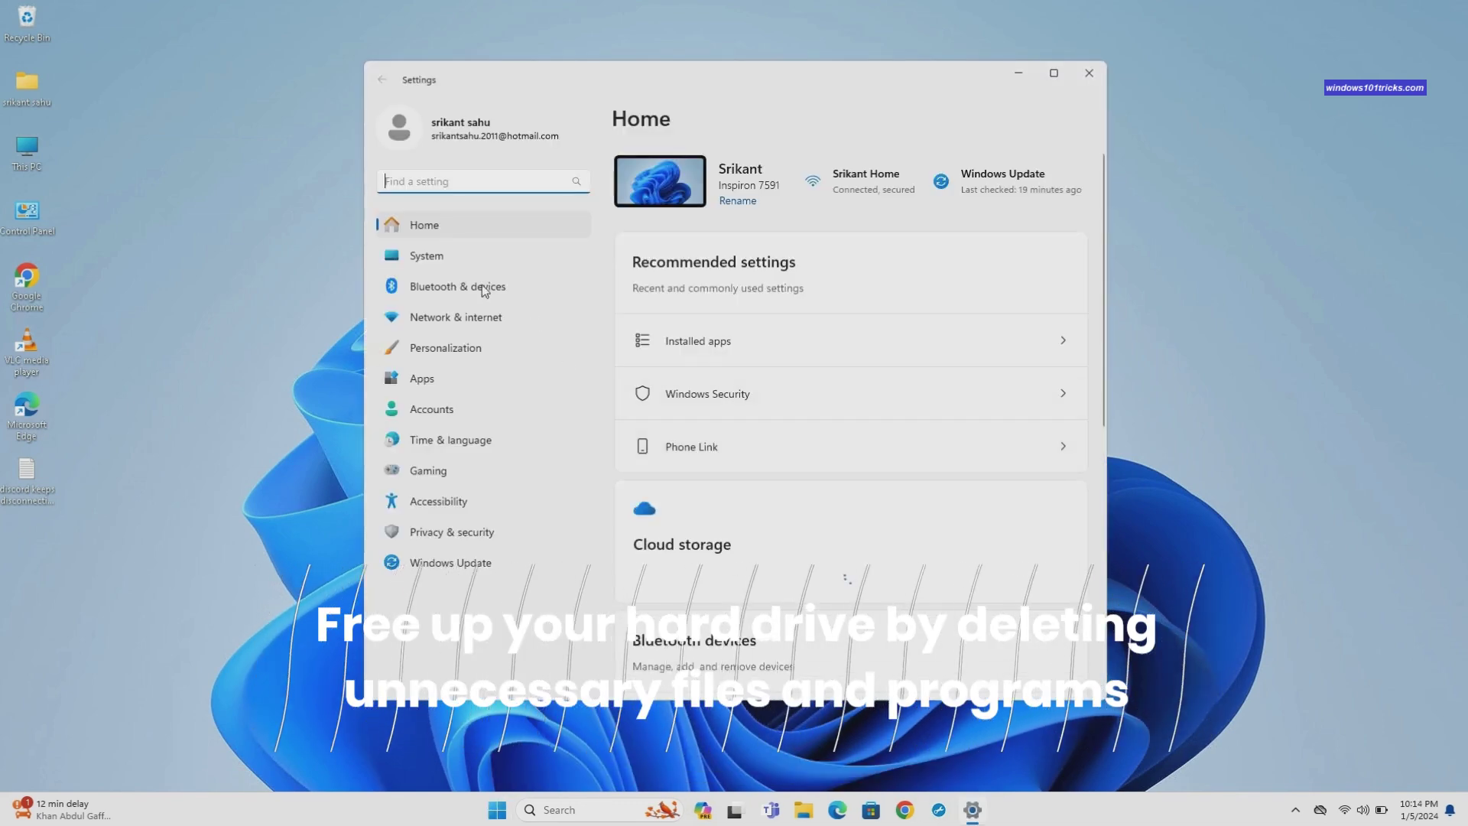
click(435, 263)
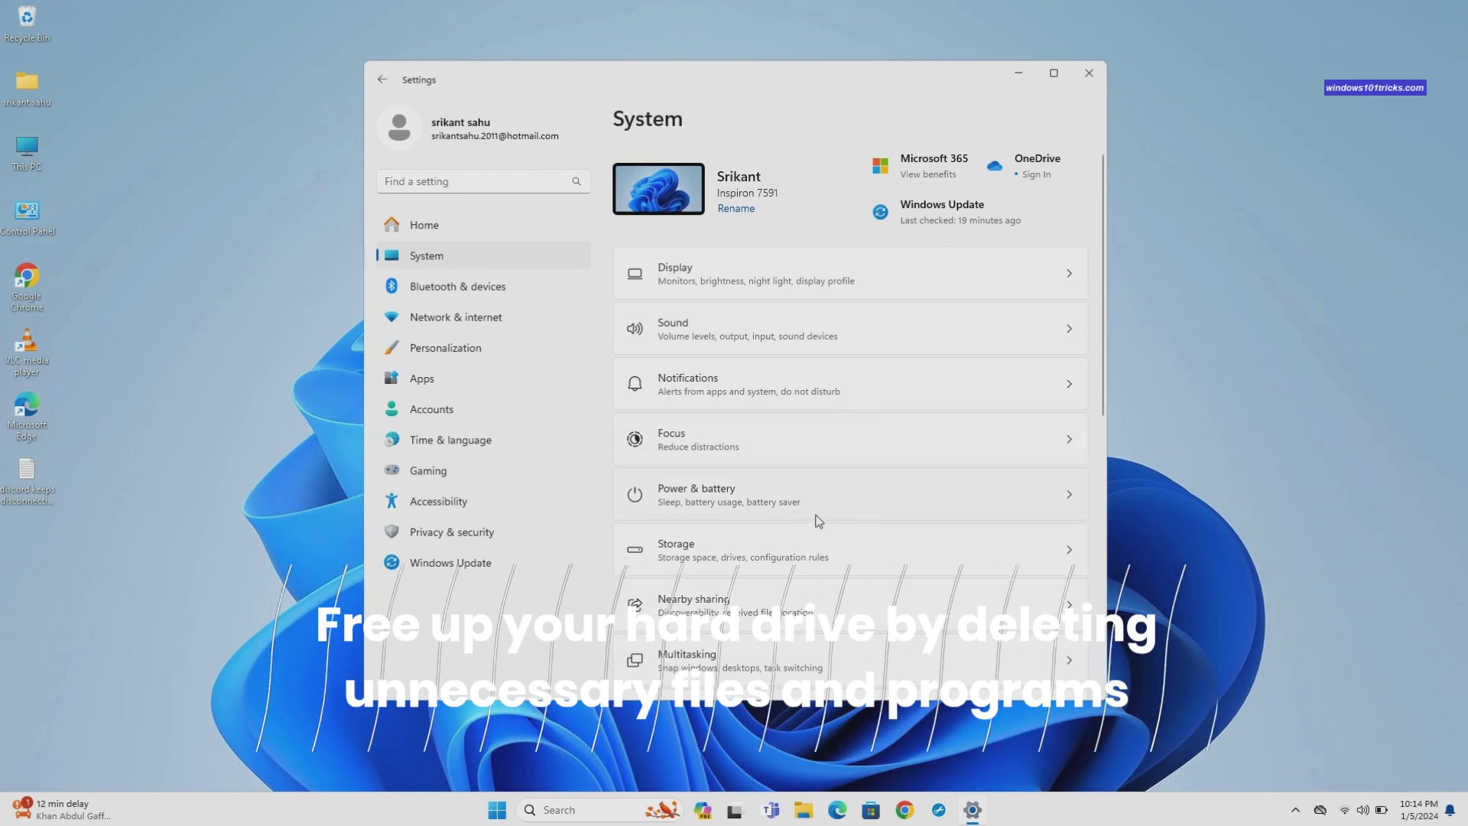
click(957, 543)
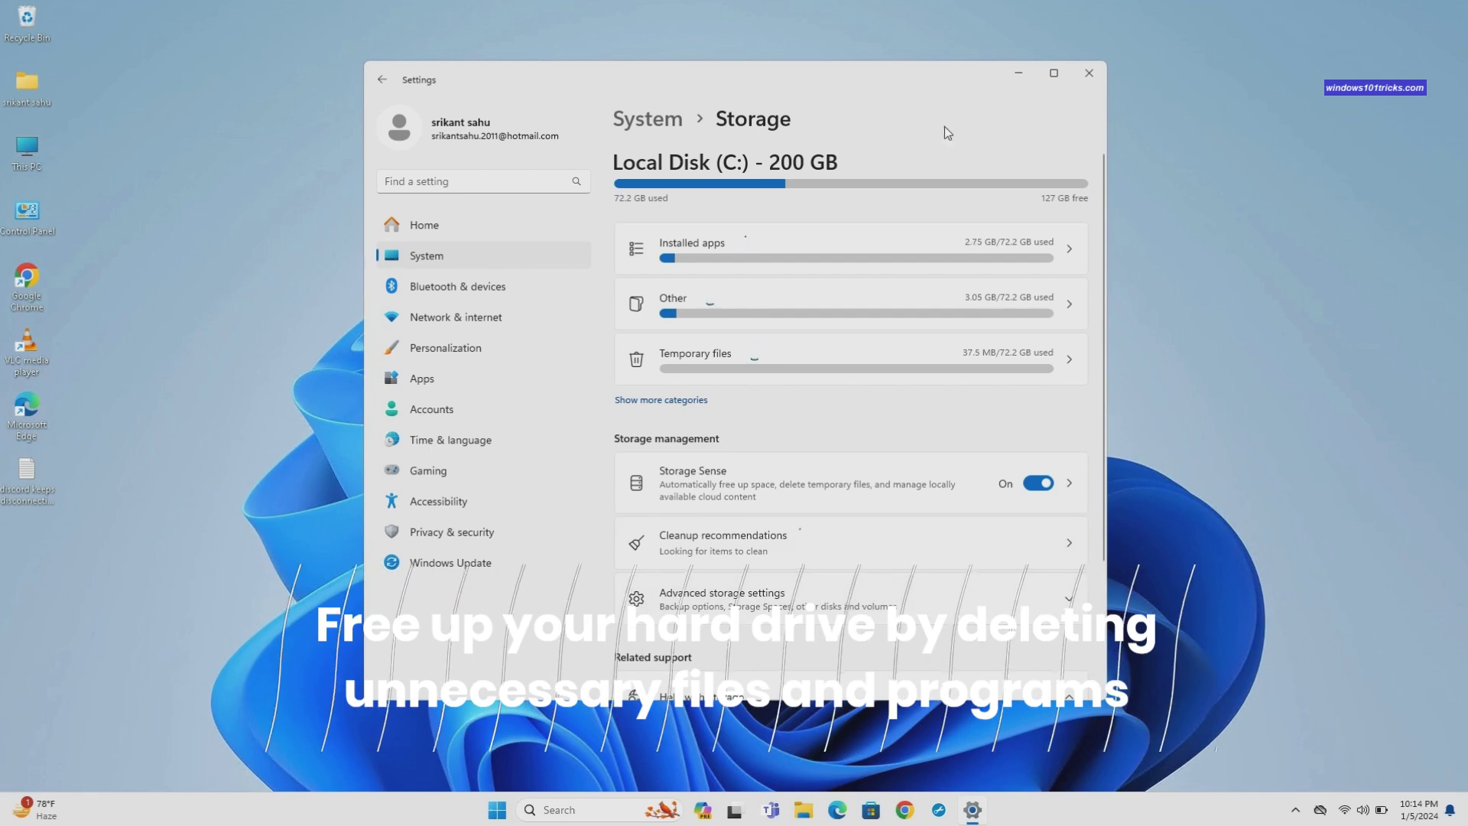
drag(877, 92, 813, 82)
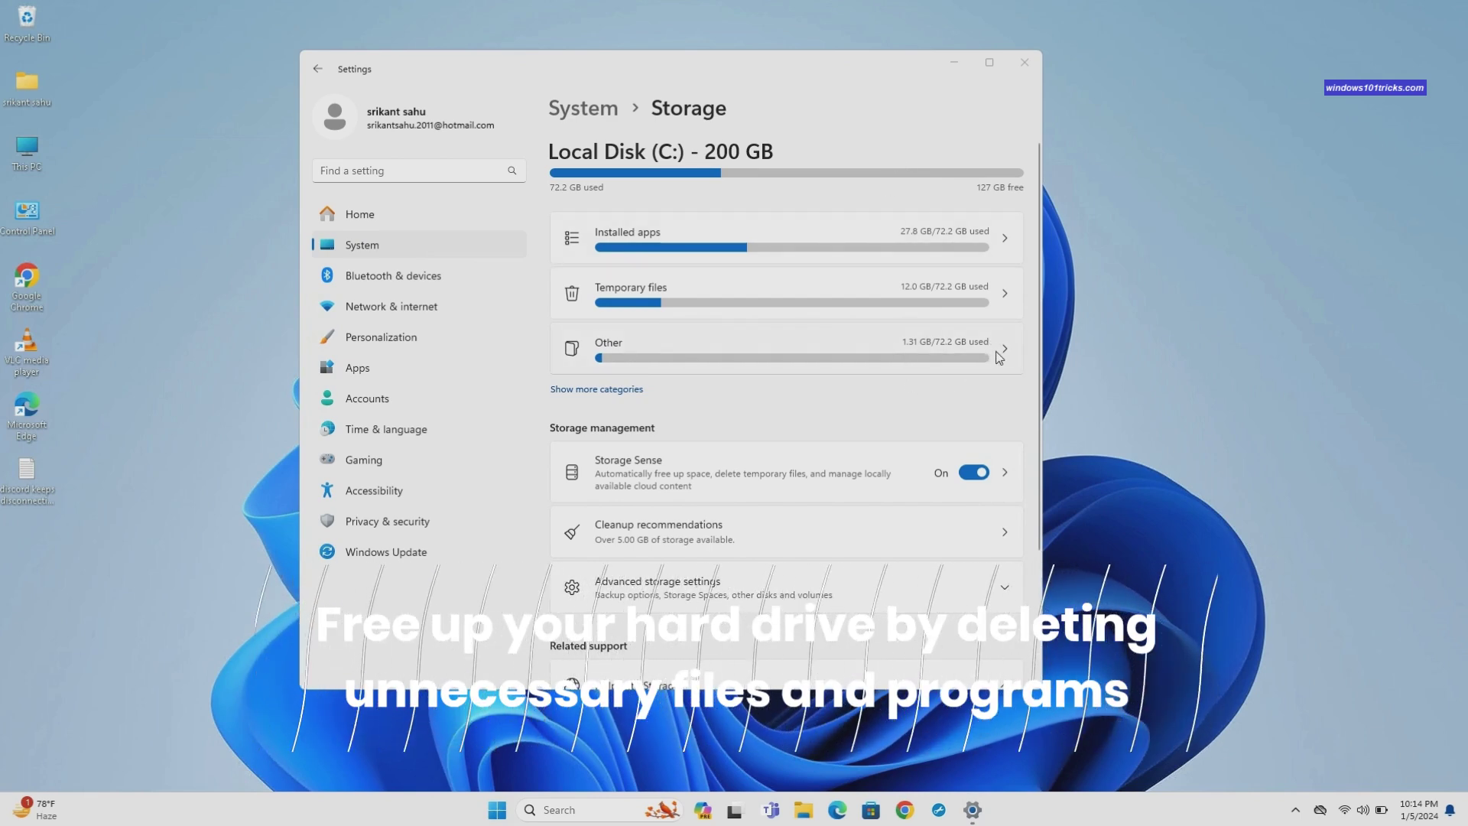
Step: Examine the temporary file categories available for removal on the Temporary files page and return to Storage
click(1006, 298)
scroll(719, 426, down, 5)
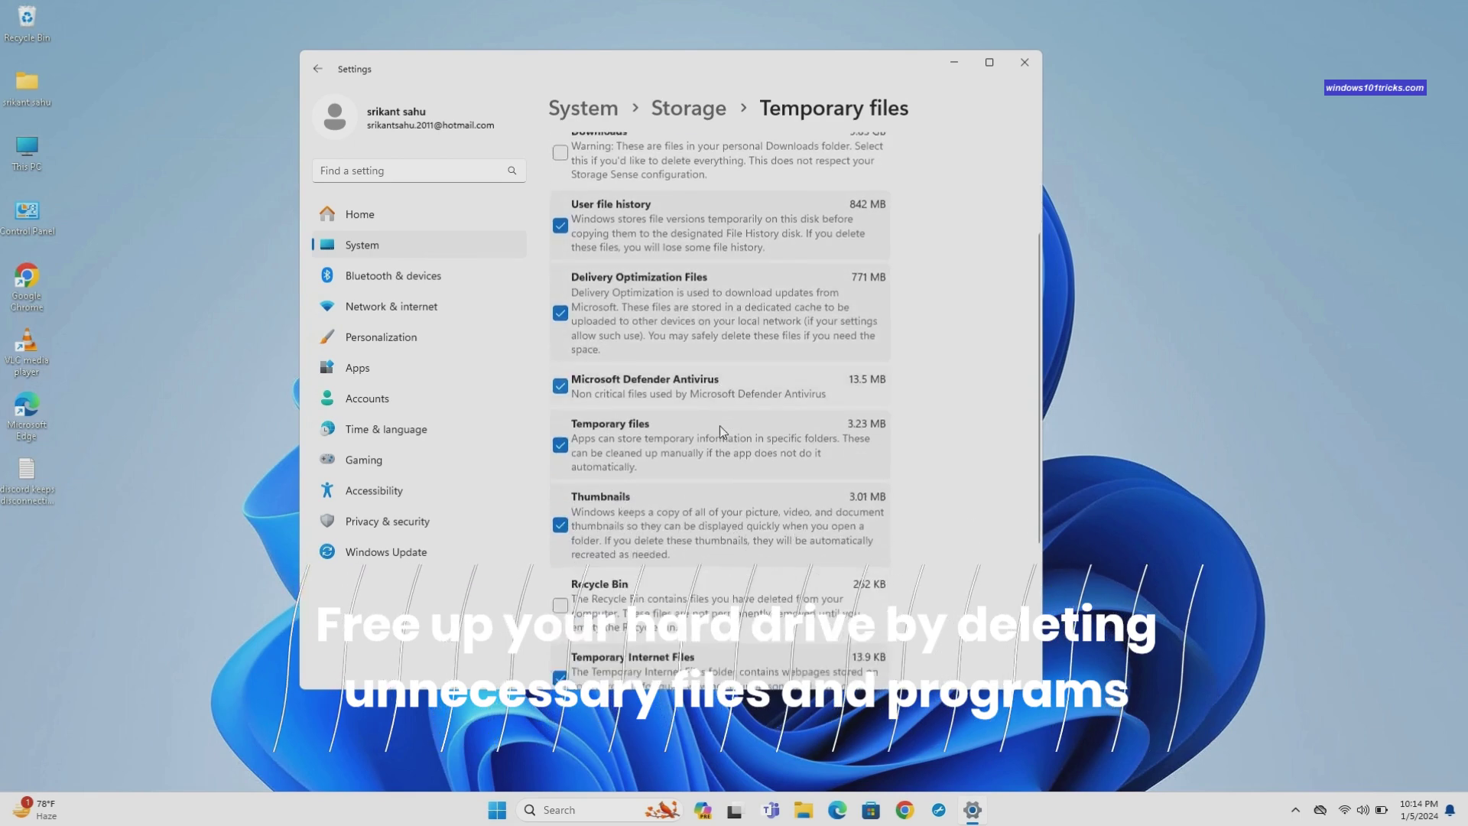
scroll(718, 425, up, 5)
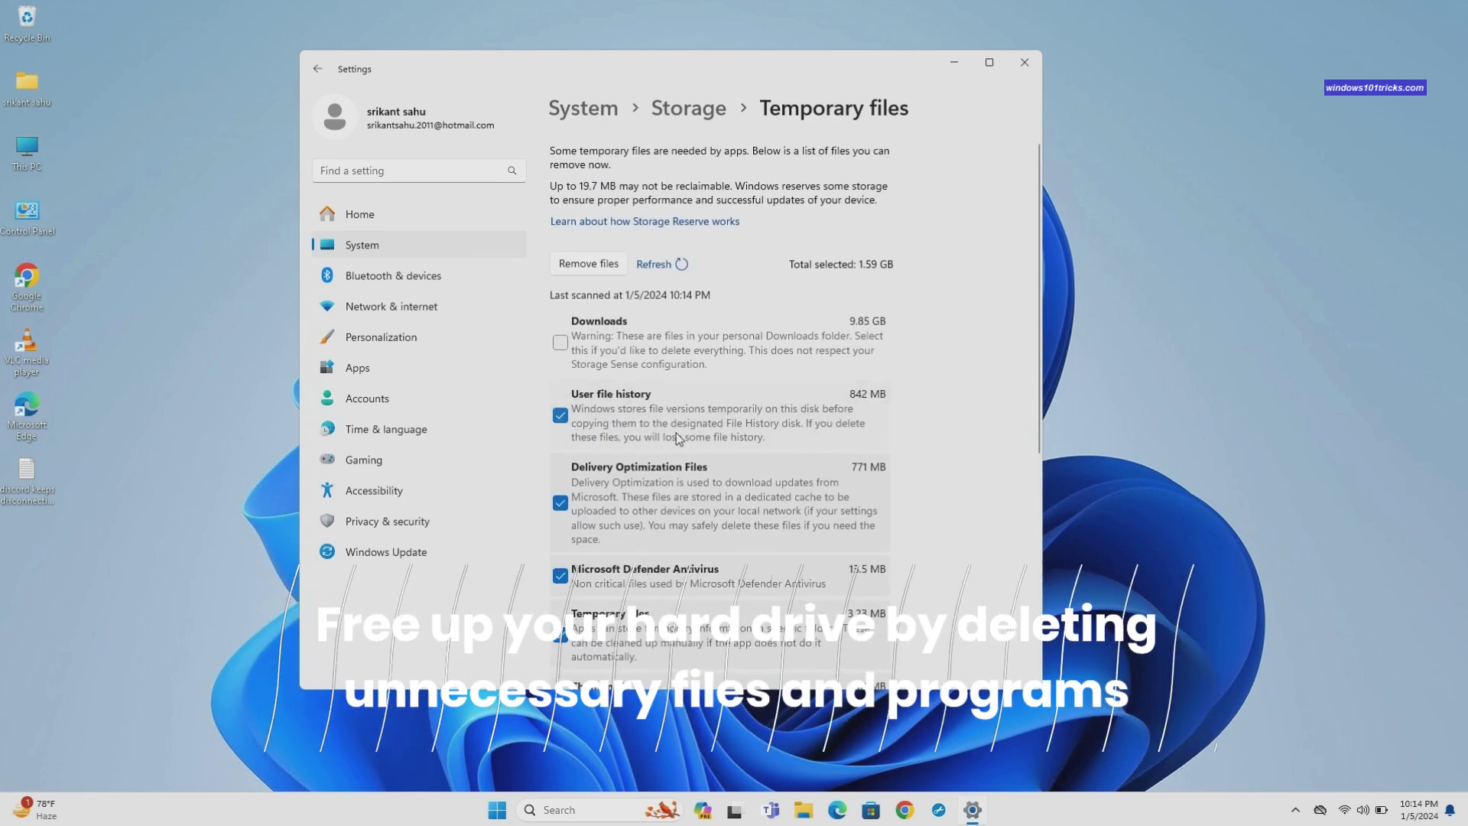
scroll(676, 433, down, 1)
scroll(676, 435, down, 3)
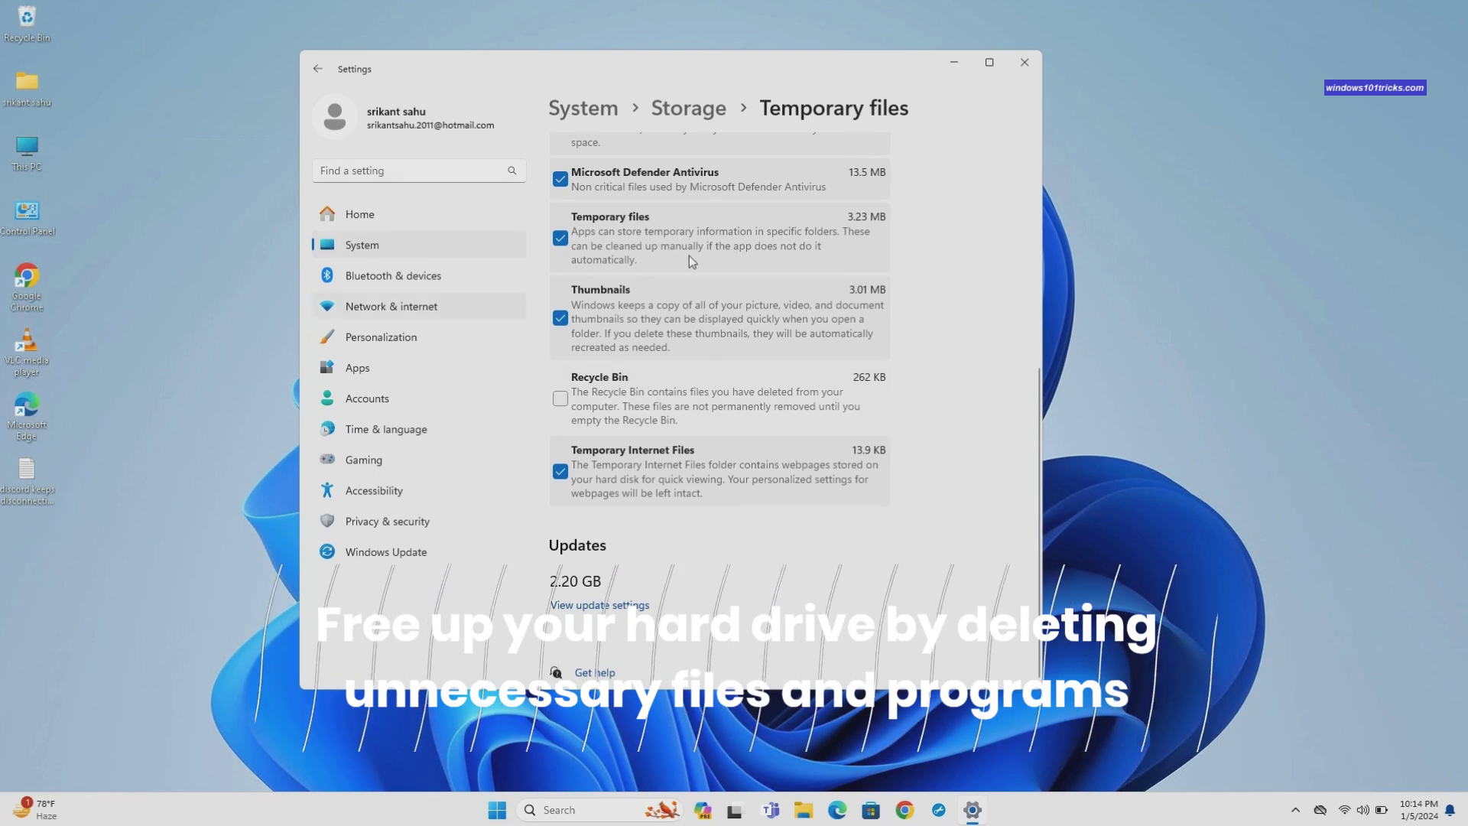
click(691, 114)
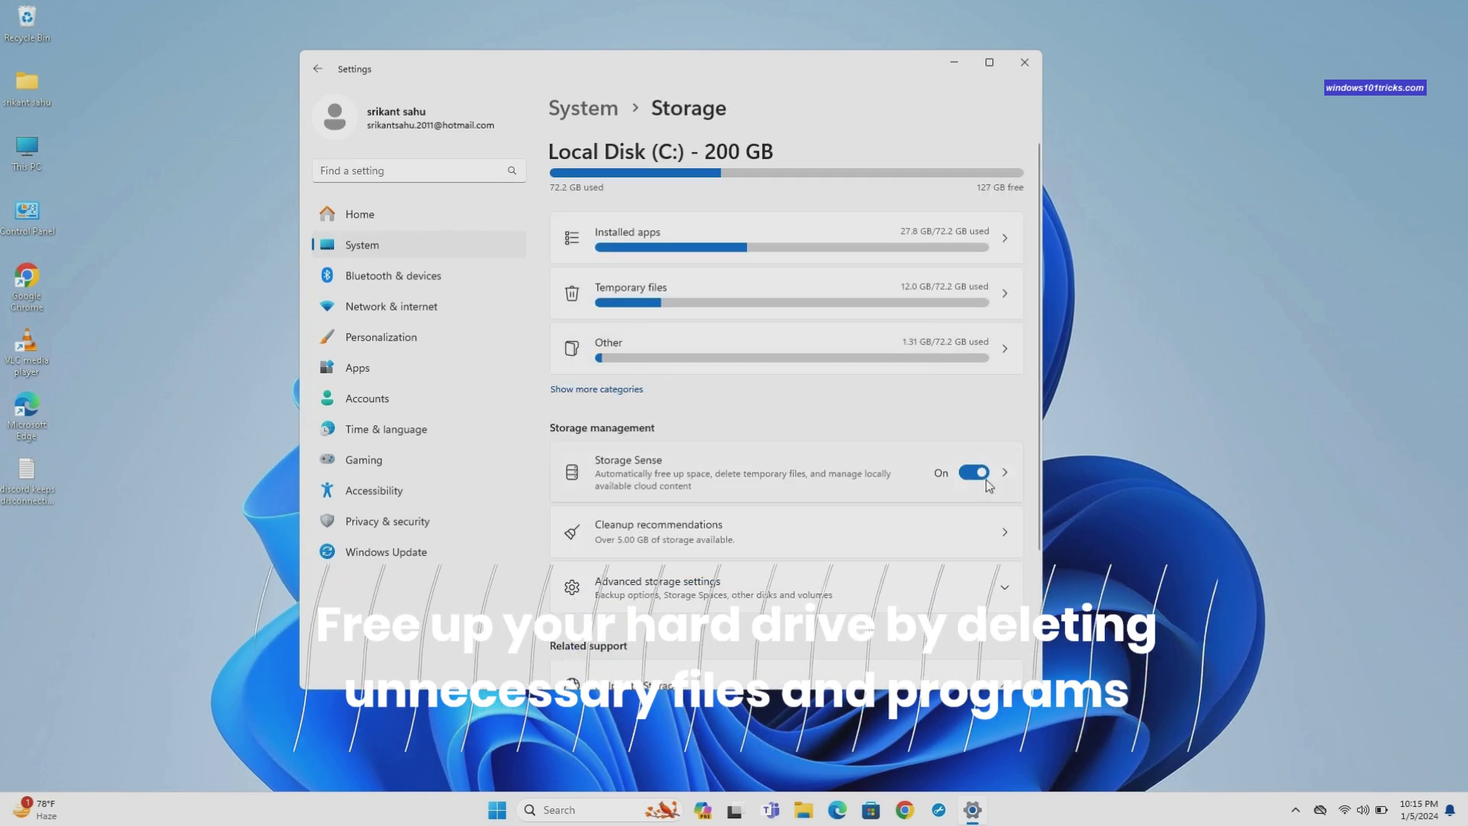
Step: Open Storage Sense and set recycle bin files to be deleted after 14 days
click(998, 472)
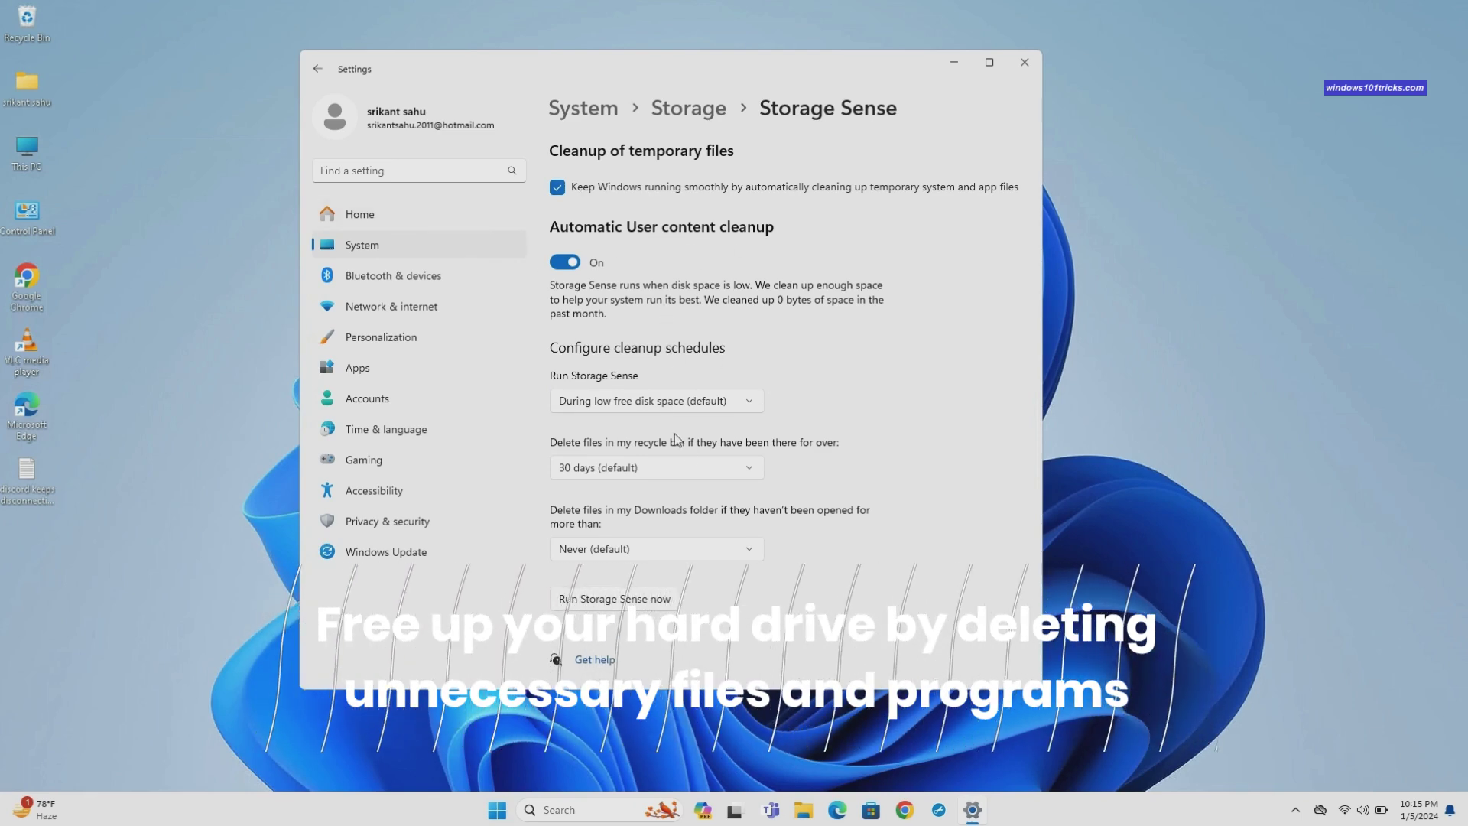
click(737, 464)
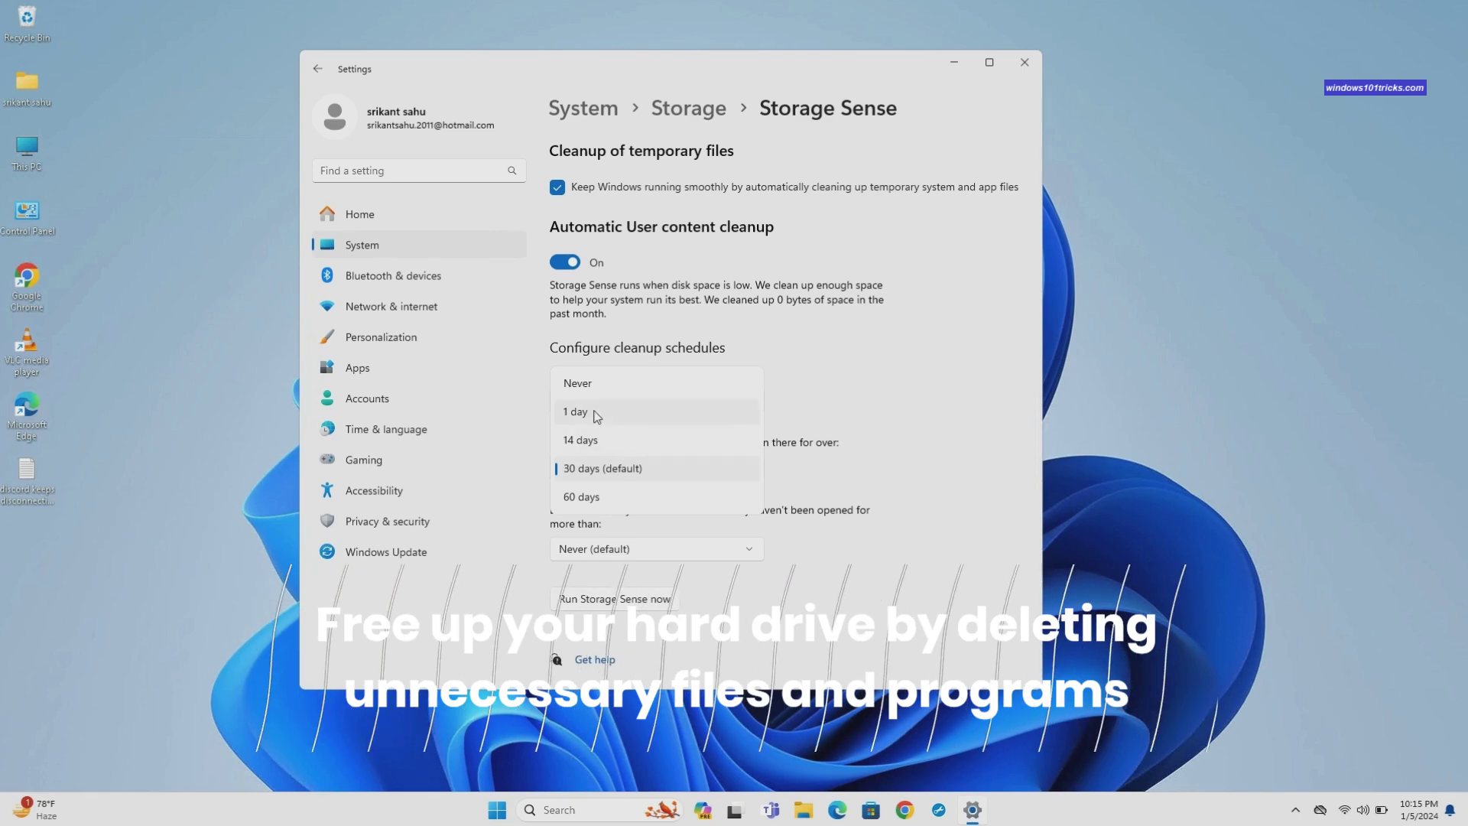
click(612, 449)
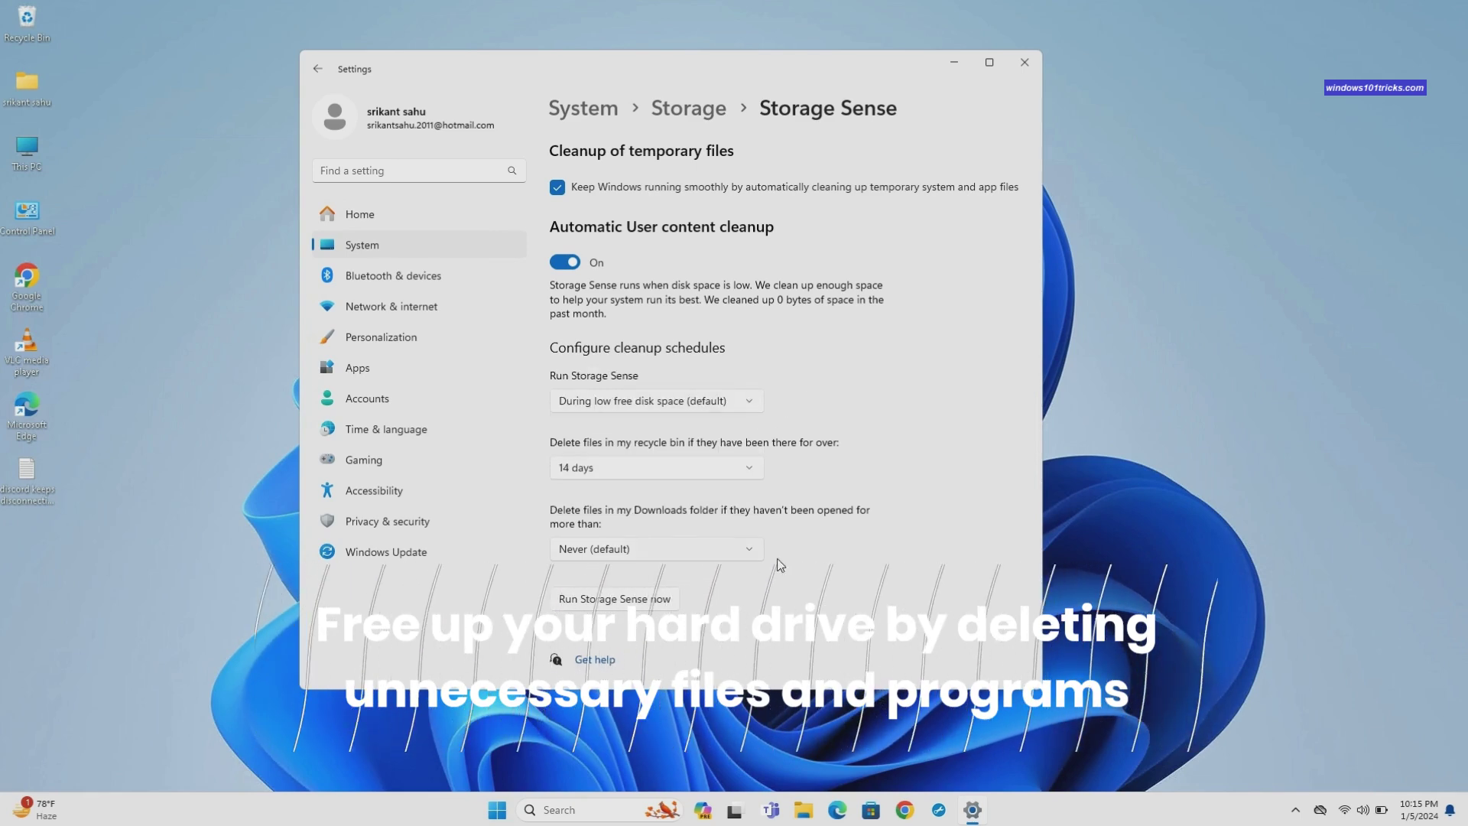
Step: Keep the Downloads folder cleanup at Never (default) and run Storage Sense immediately
click(657, 548)
click(650, 549)
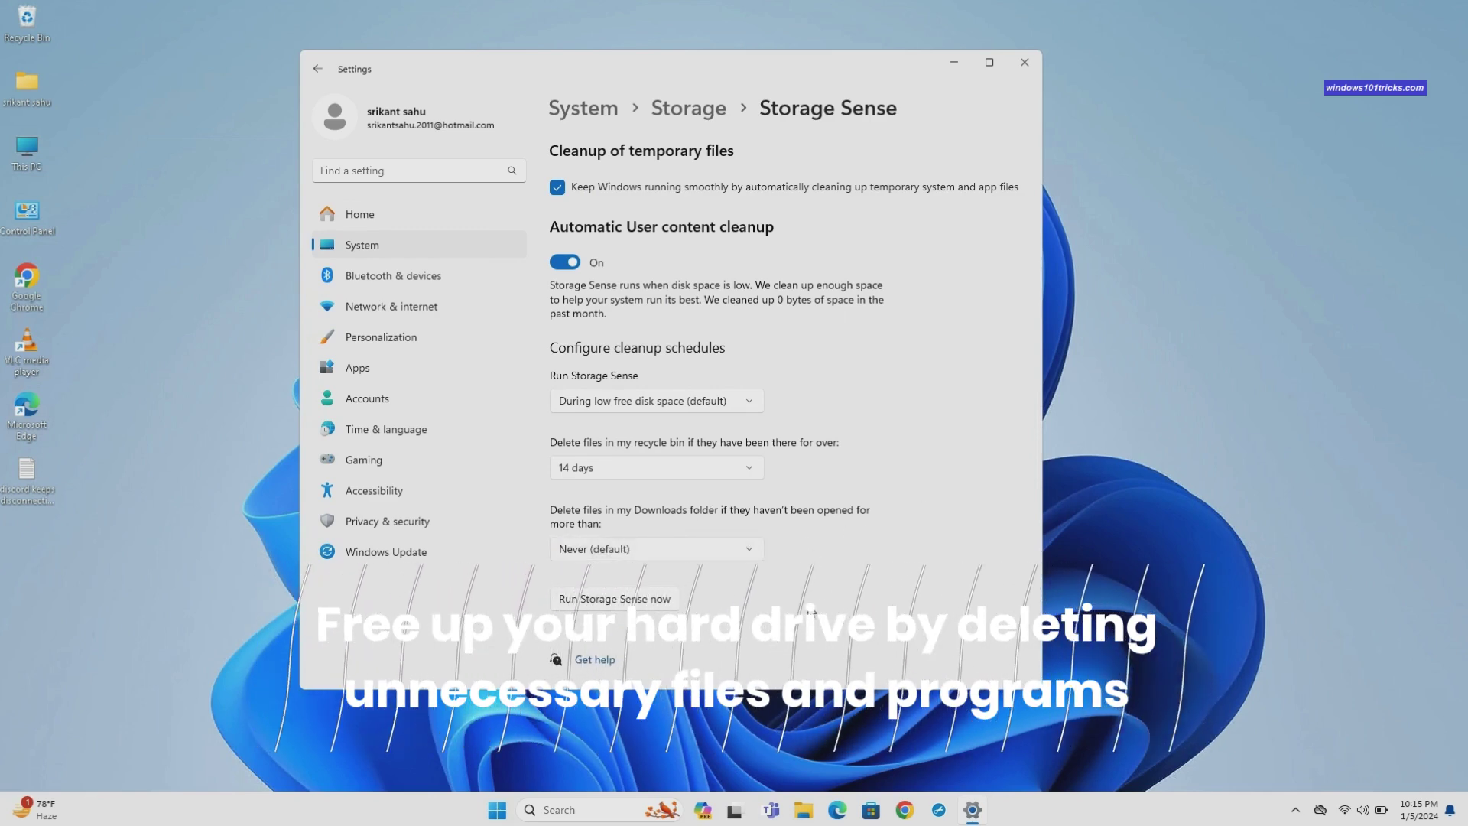
click(652, 602)
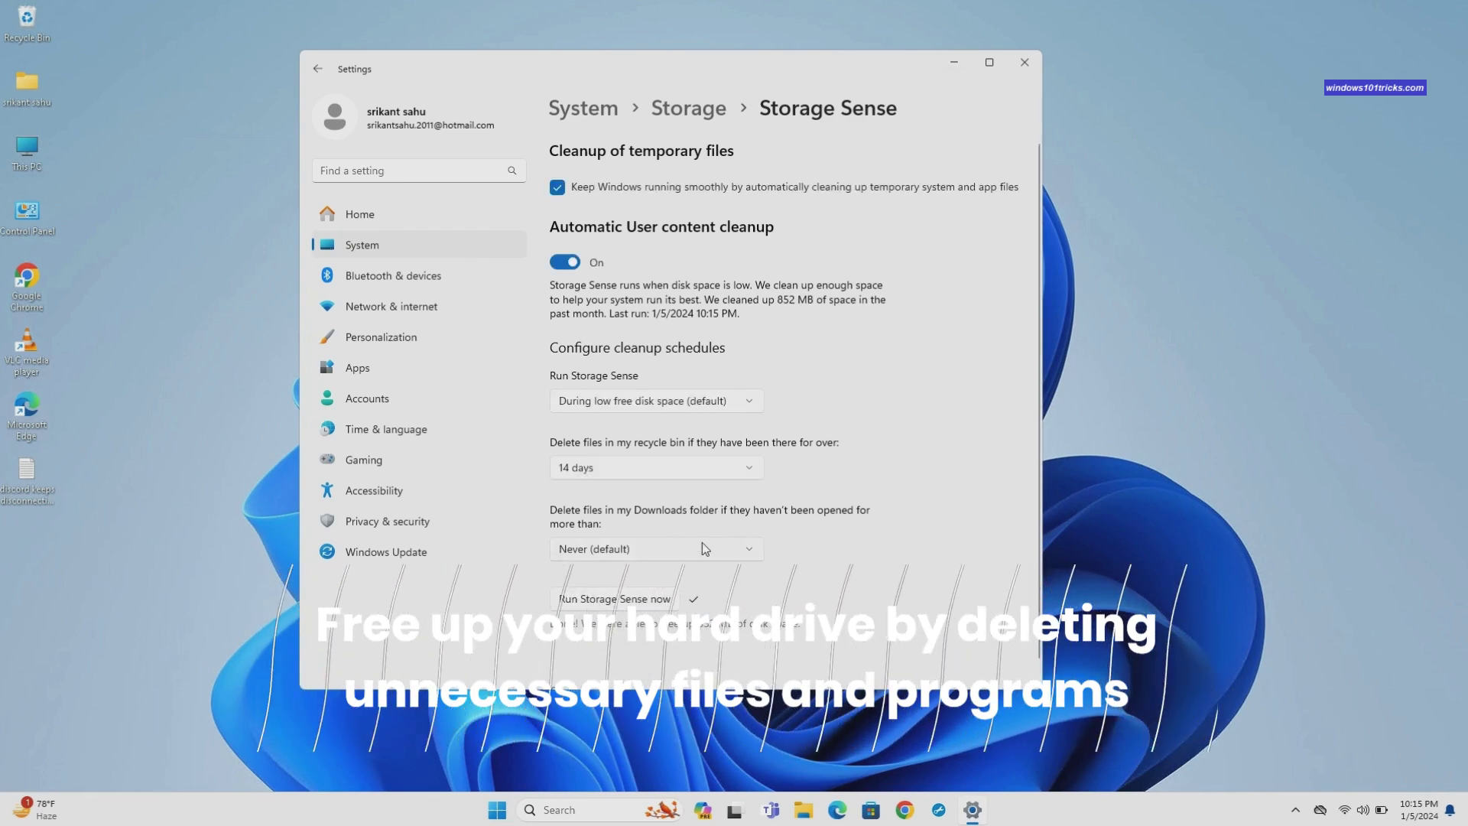
Step: Find Microsoft OneDrive in the installed apps list and start its uninstallation
click(386, 368)
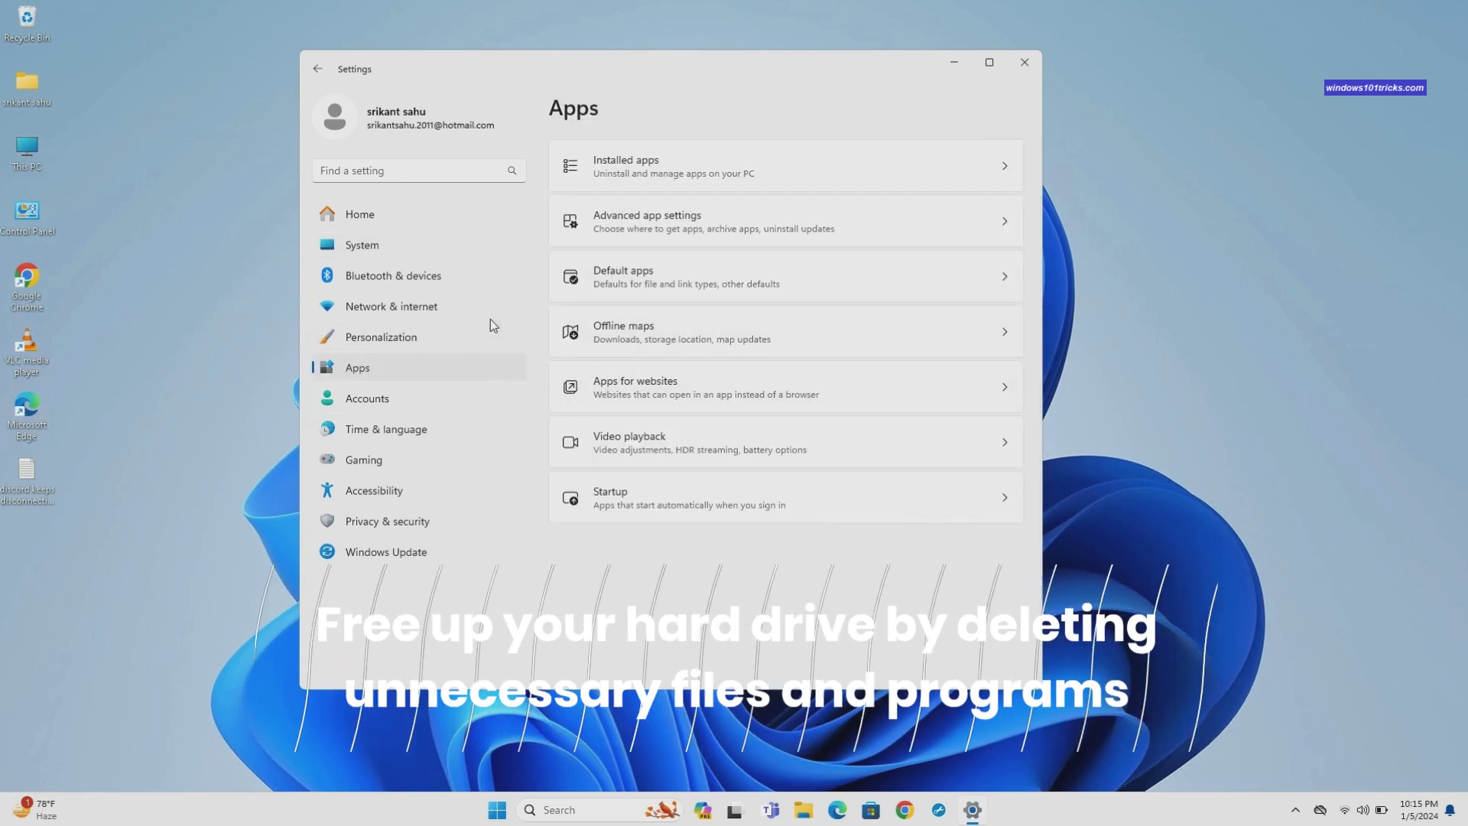
click(747, 162)
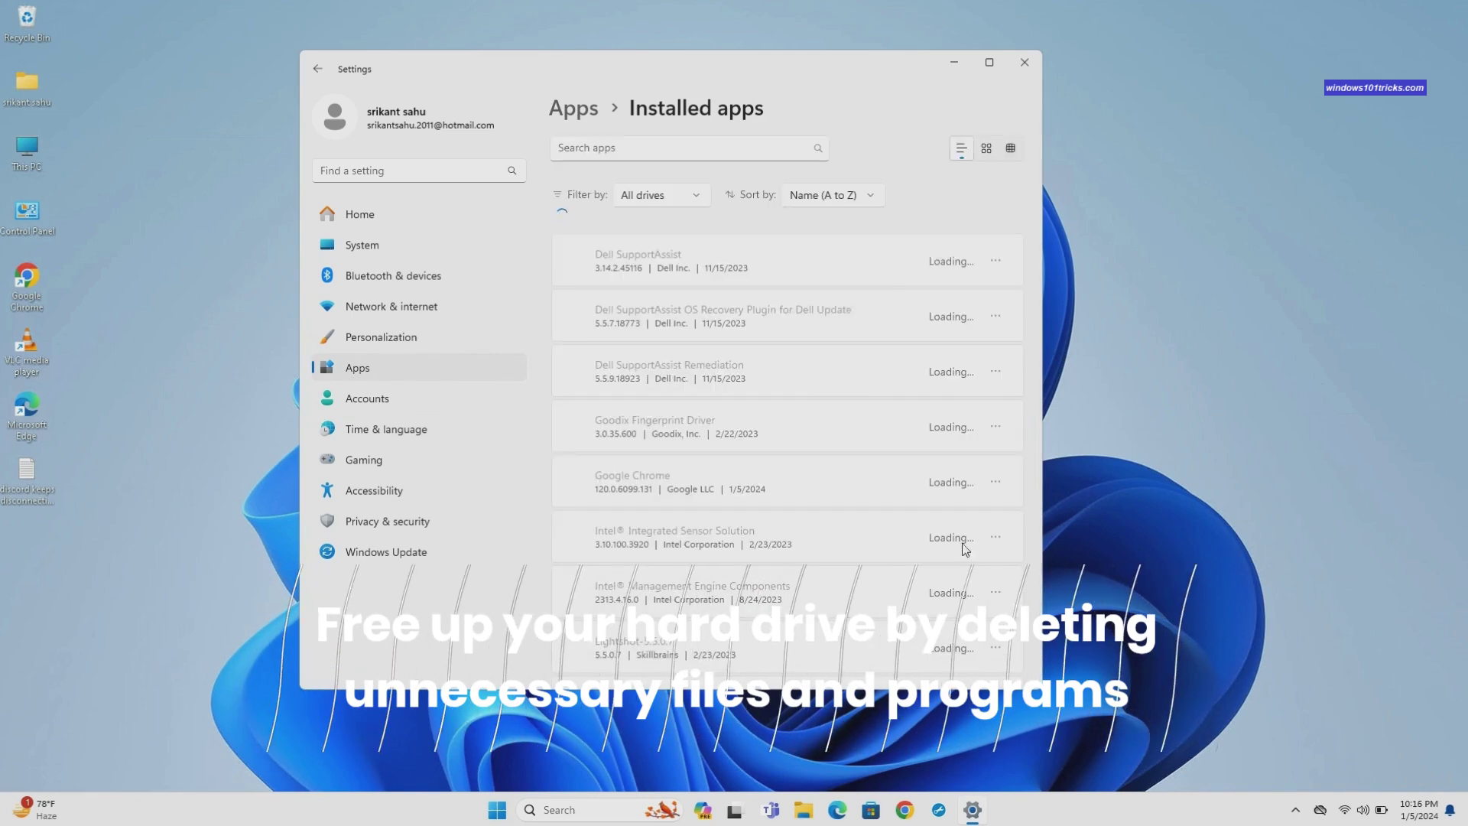
scroll(921, 463, down, 3)
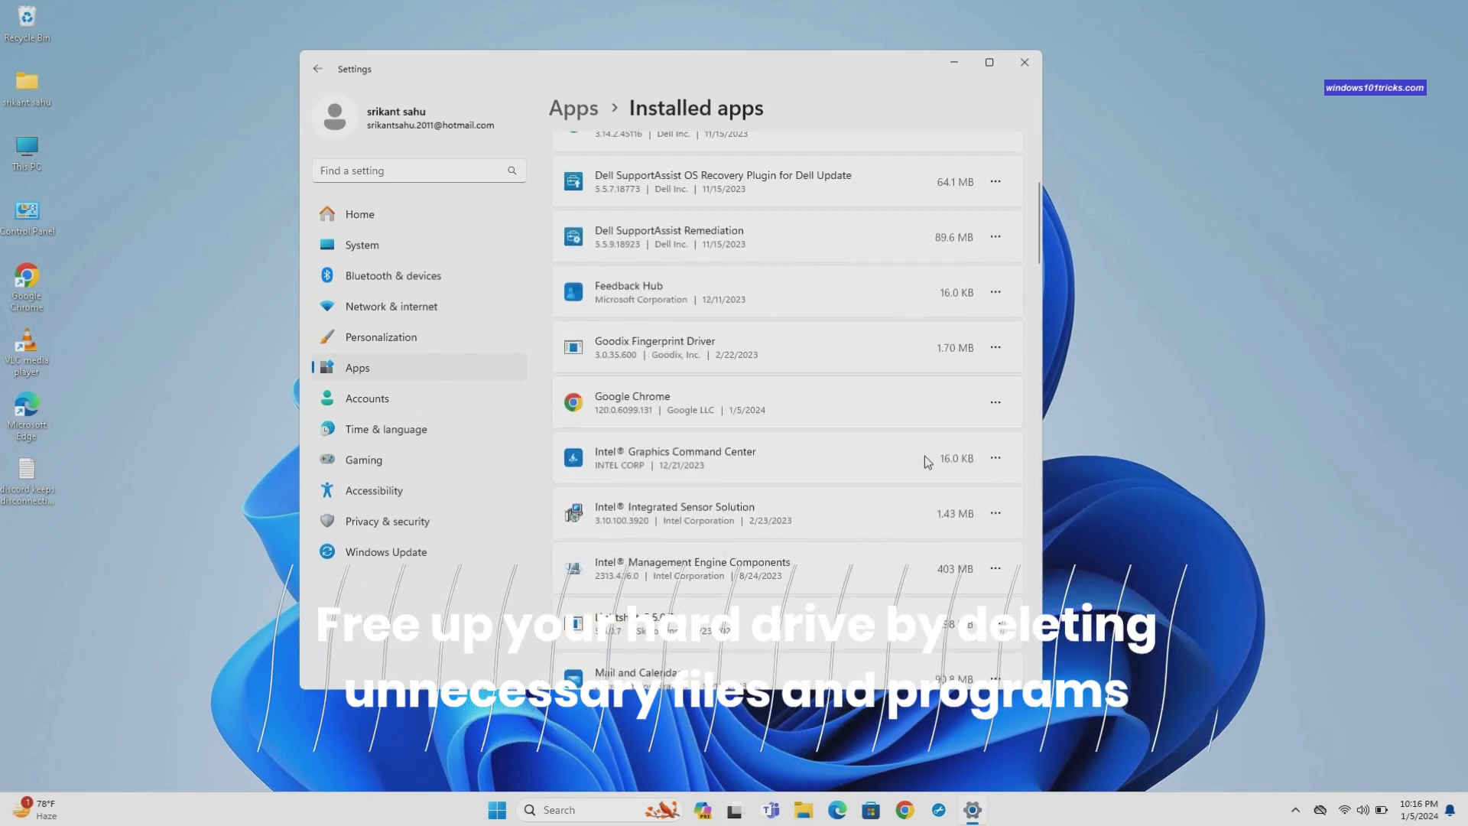
scroll(869, 451, down, 3)
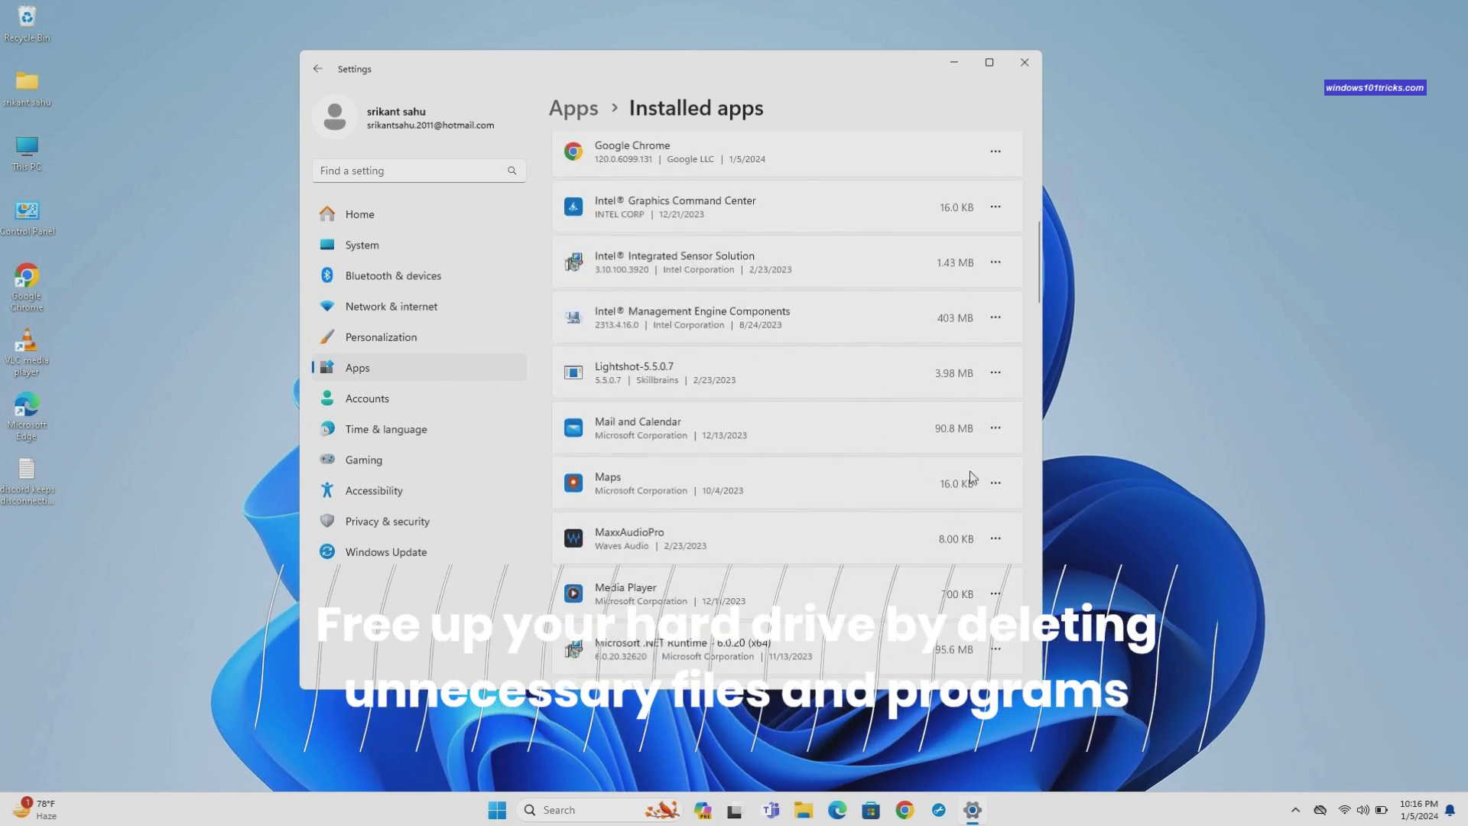
scroll(857, 478, down, 2)
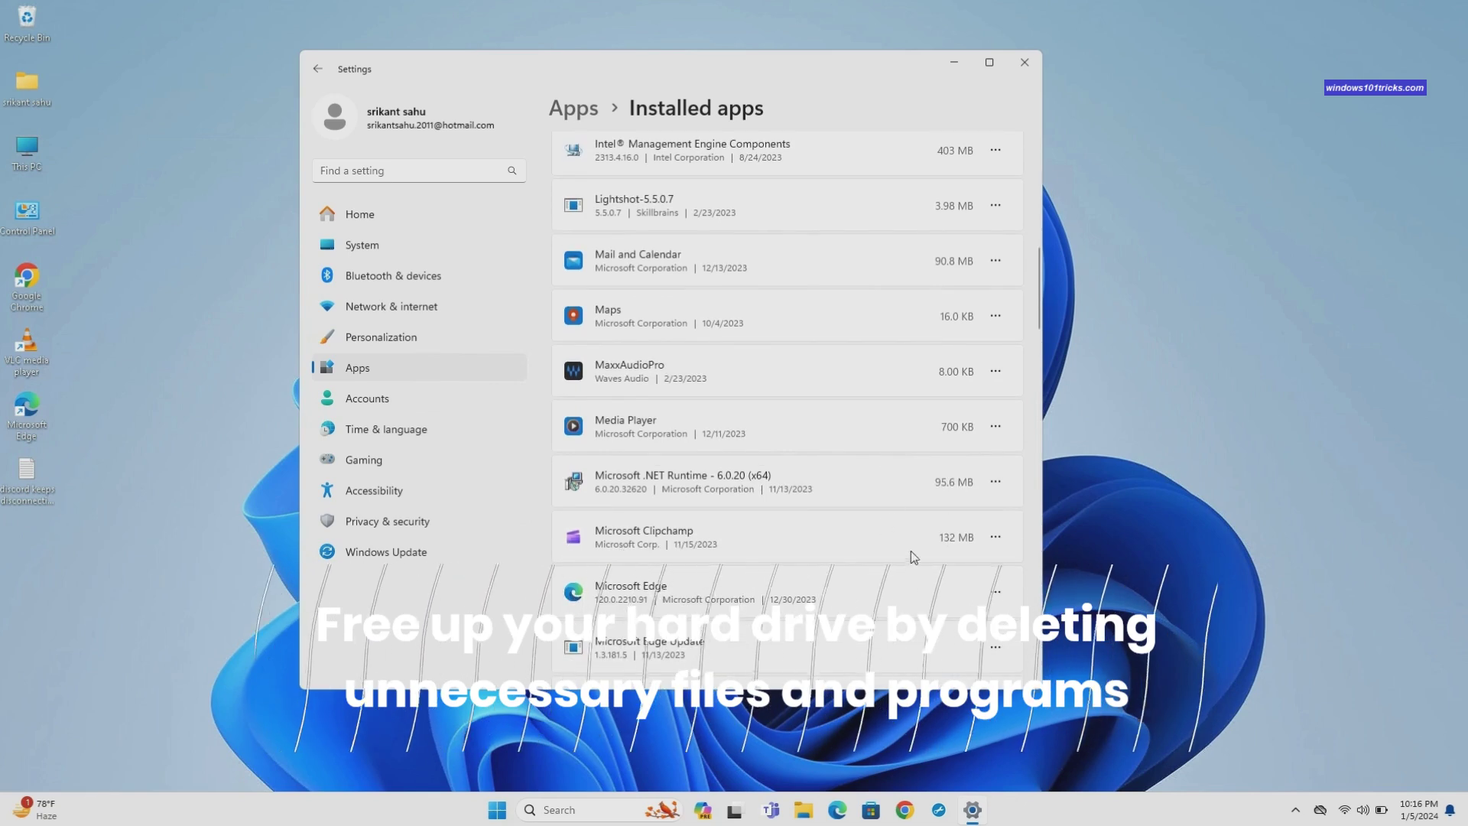
scroll(880, 523, down, 2)
scroll(803, 508, down, 2)
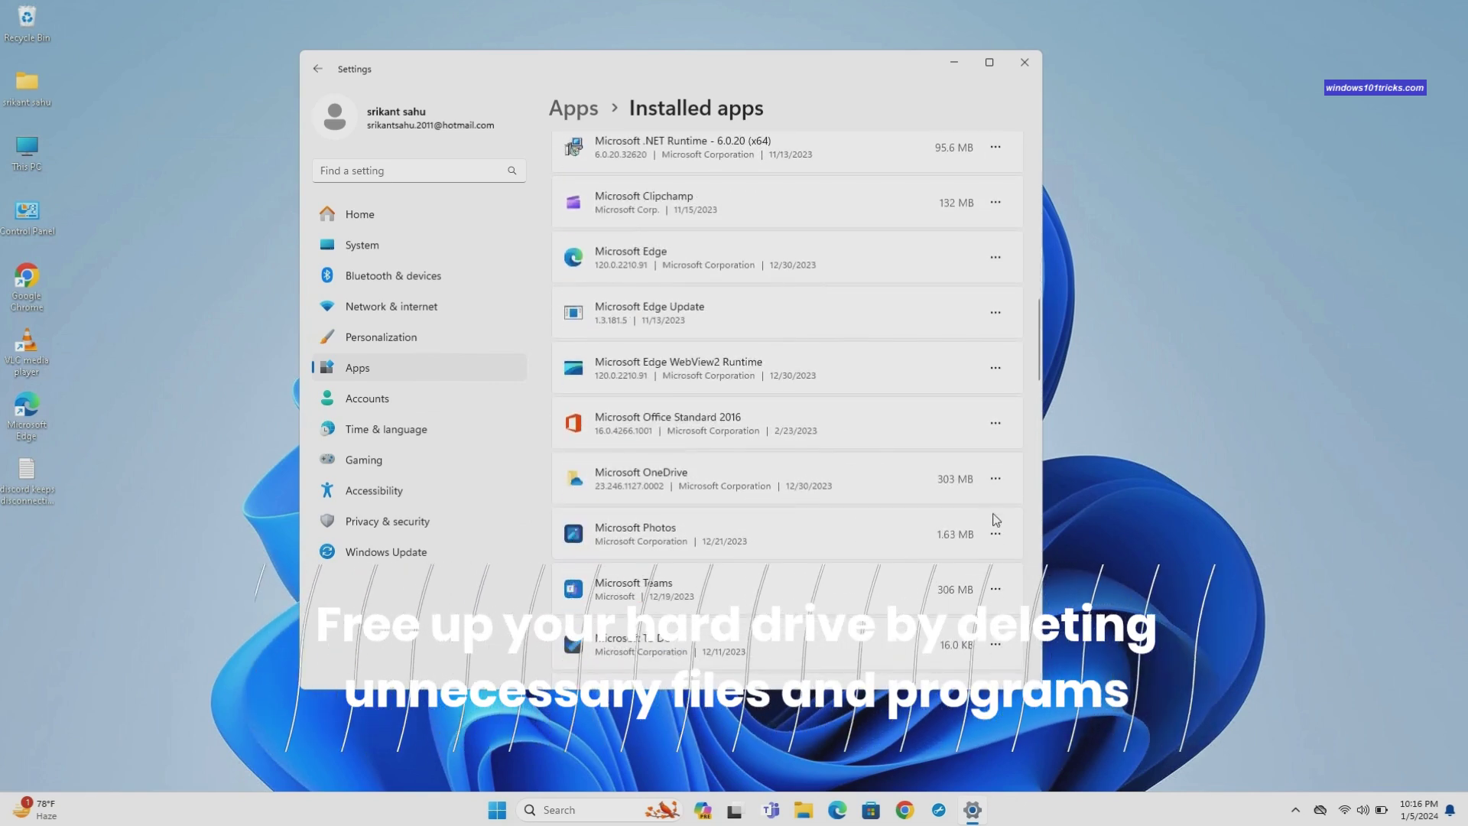
click(995, 479)
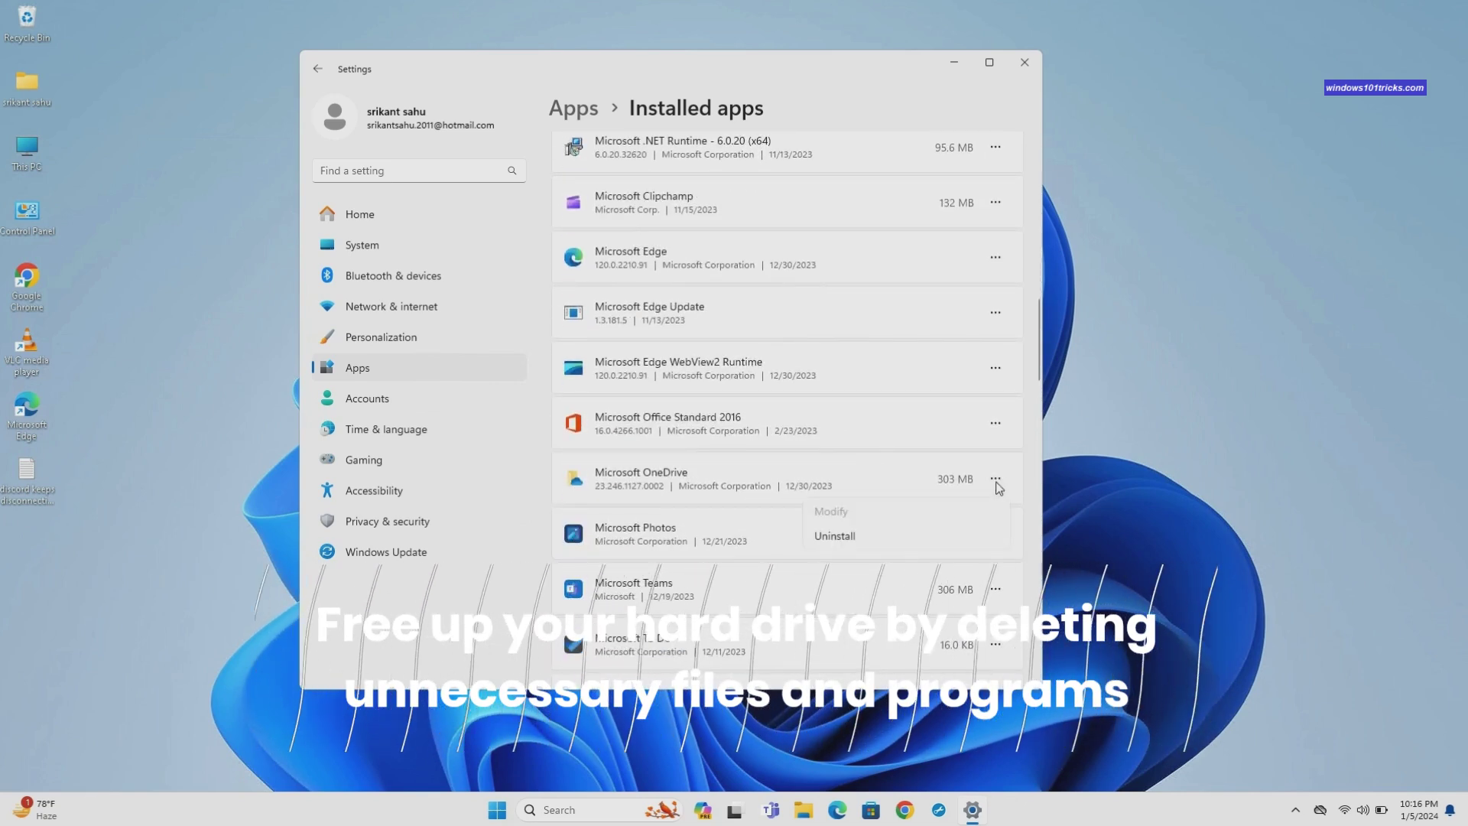
click(836, 536)
Step: Start uninstalling Notepad++ (64-bit x64) and look through the remaining installed apps
scroll(864, 486, down, 5)
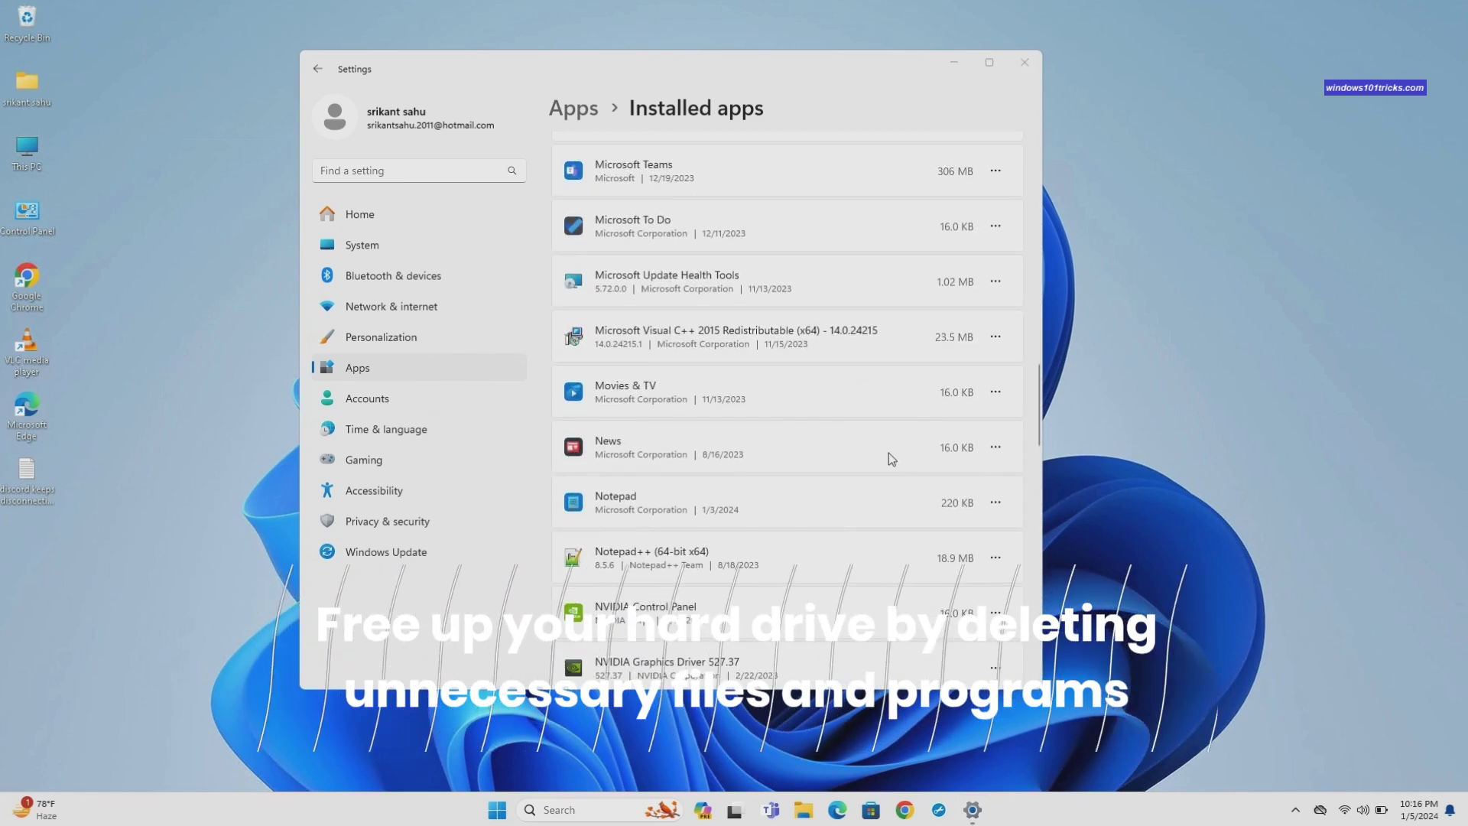
click(995, 557)
click(842, 614)
scroll(747, 455, down, 5)
scroll(747, 456, down, 2)
scroll(841, 521, down, 5)
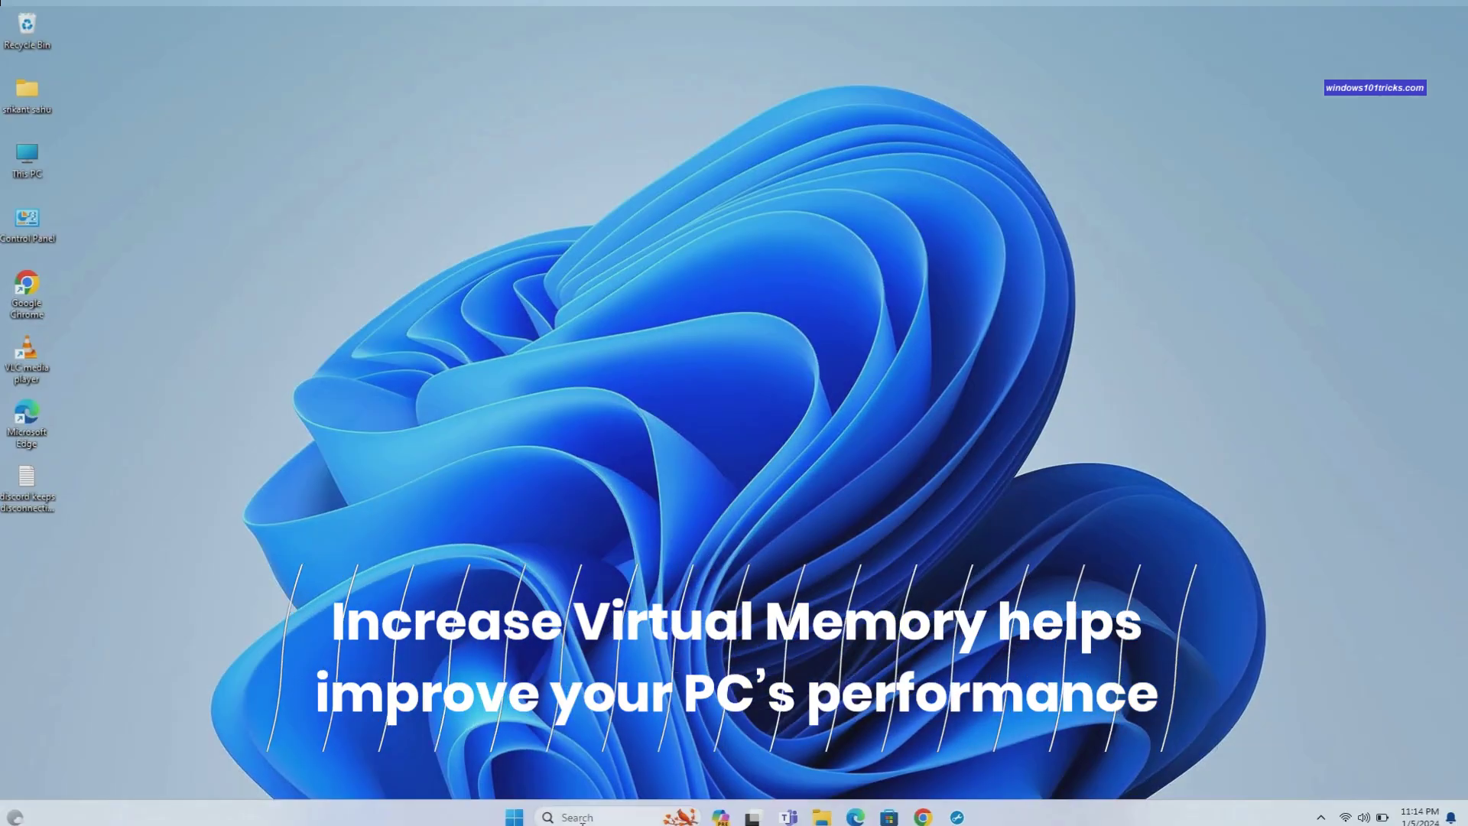
Step: Open the advanced Performance Options from the advanced system settings, moving the dialog beside System Properties
key(super+s)
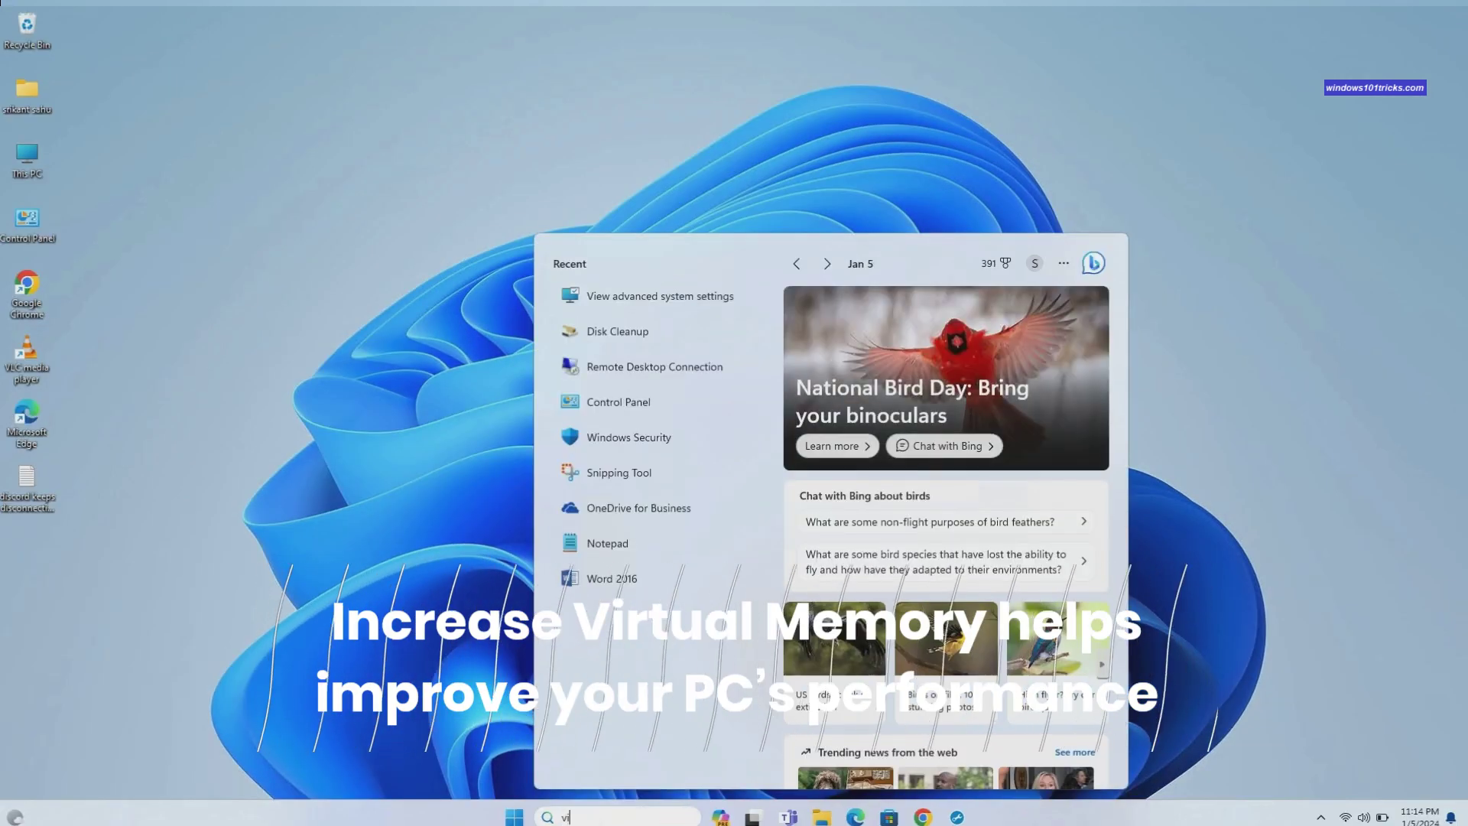
text(vi)
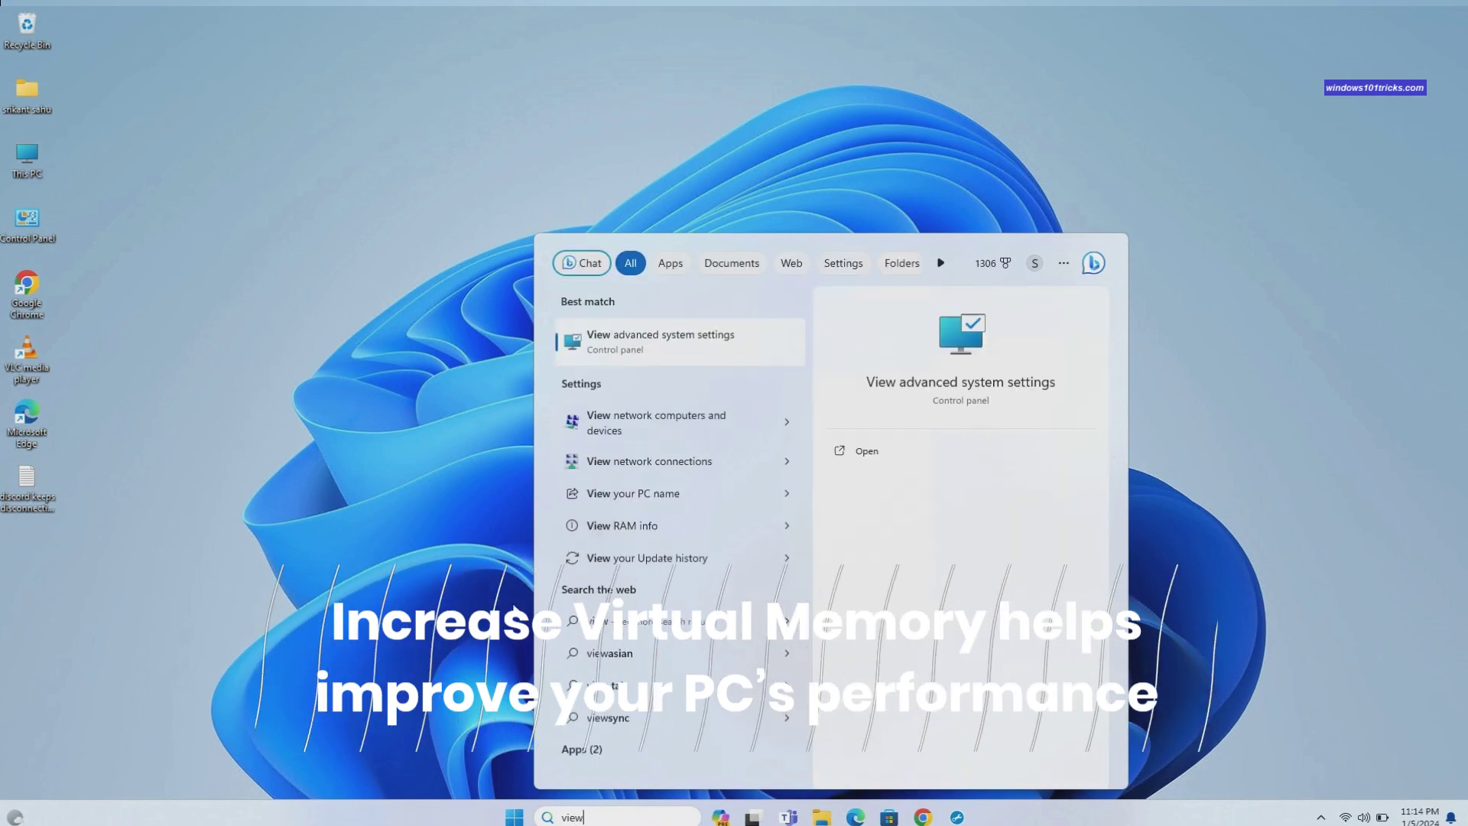
click(683, 342)
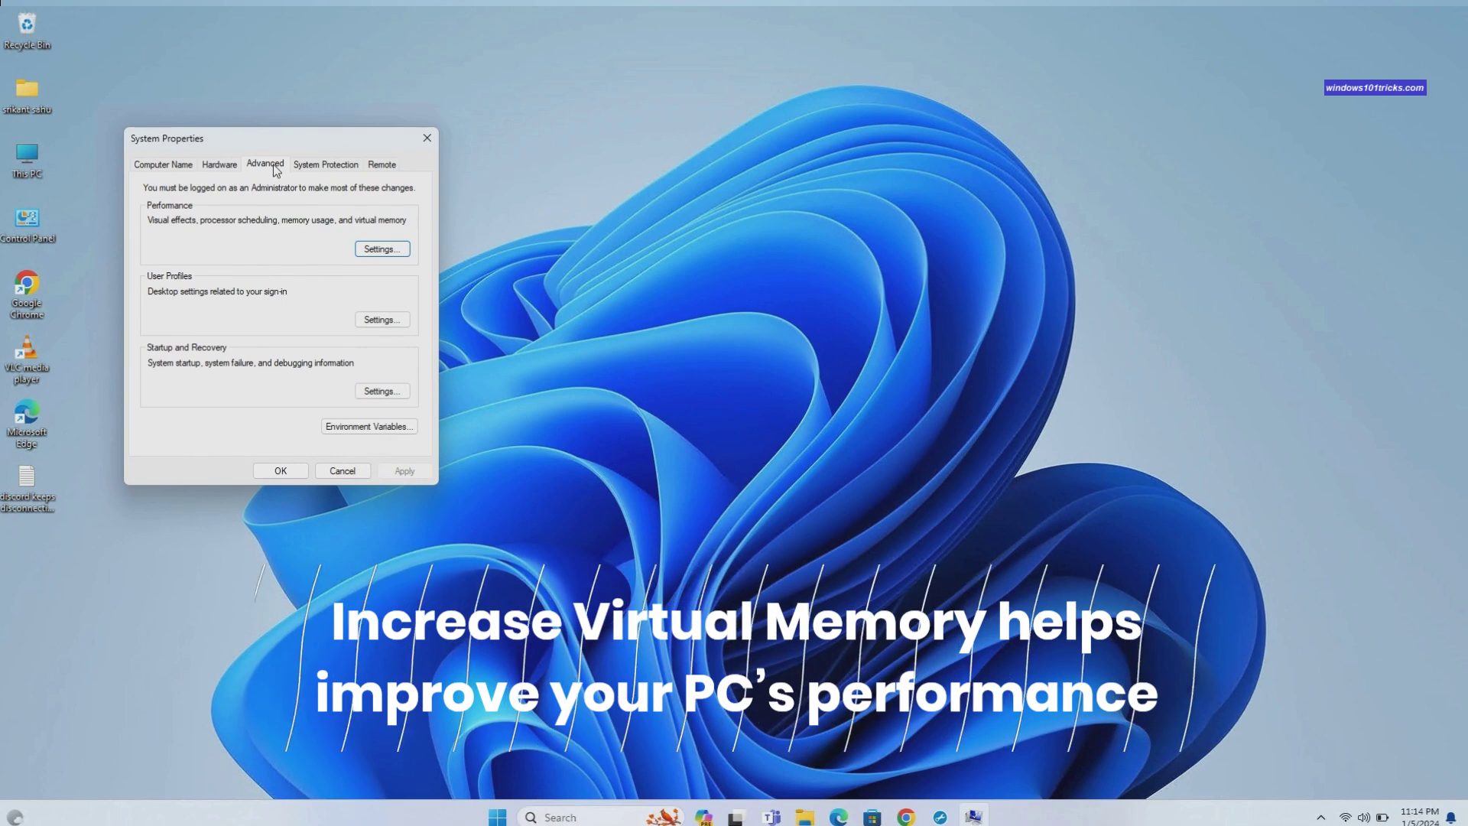
click(384, 250)
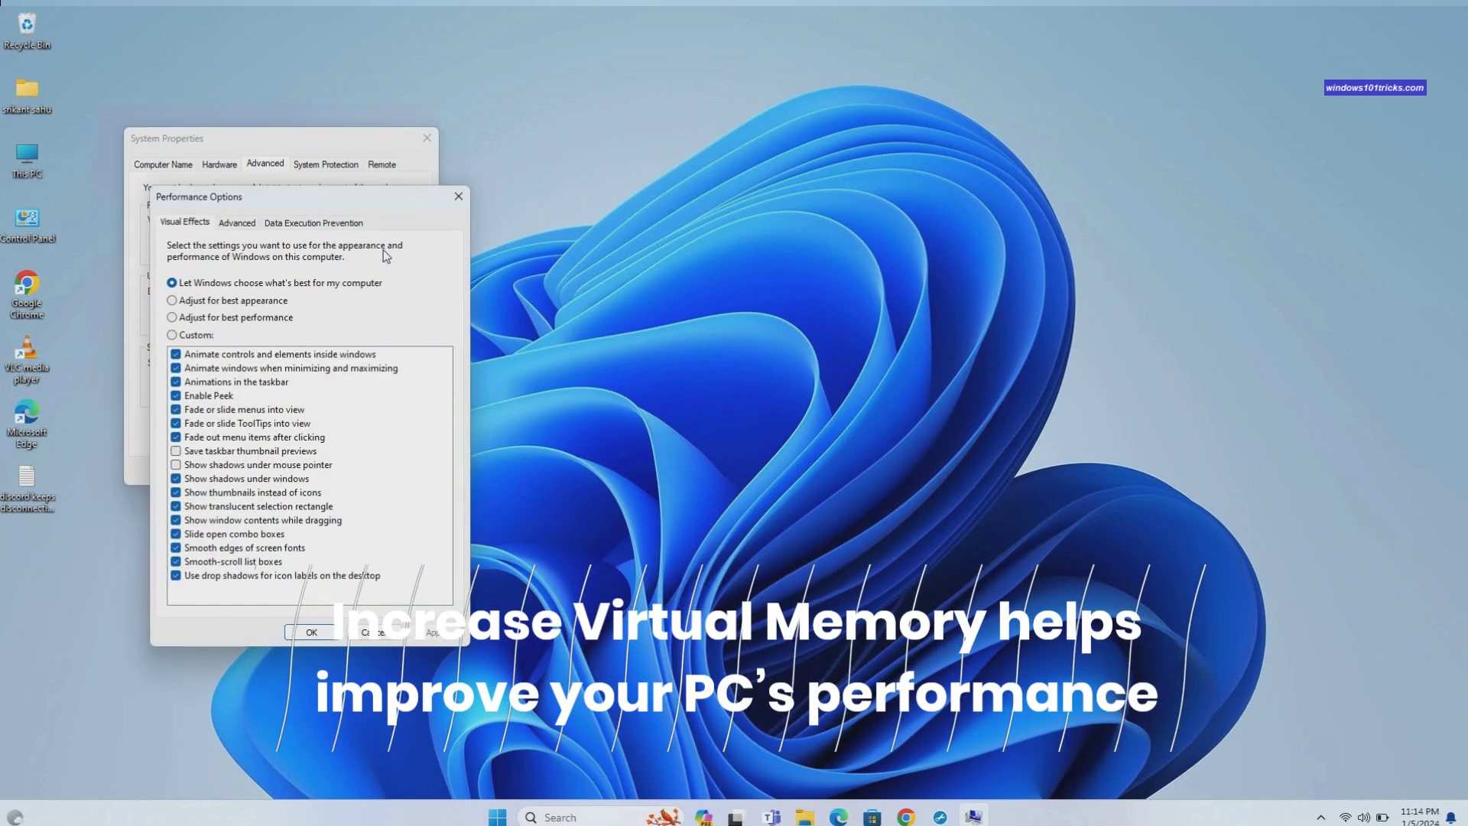
drag(303, 199, 640, 171)
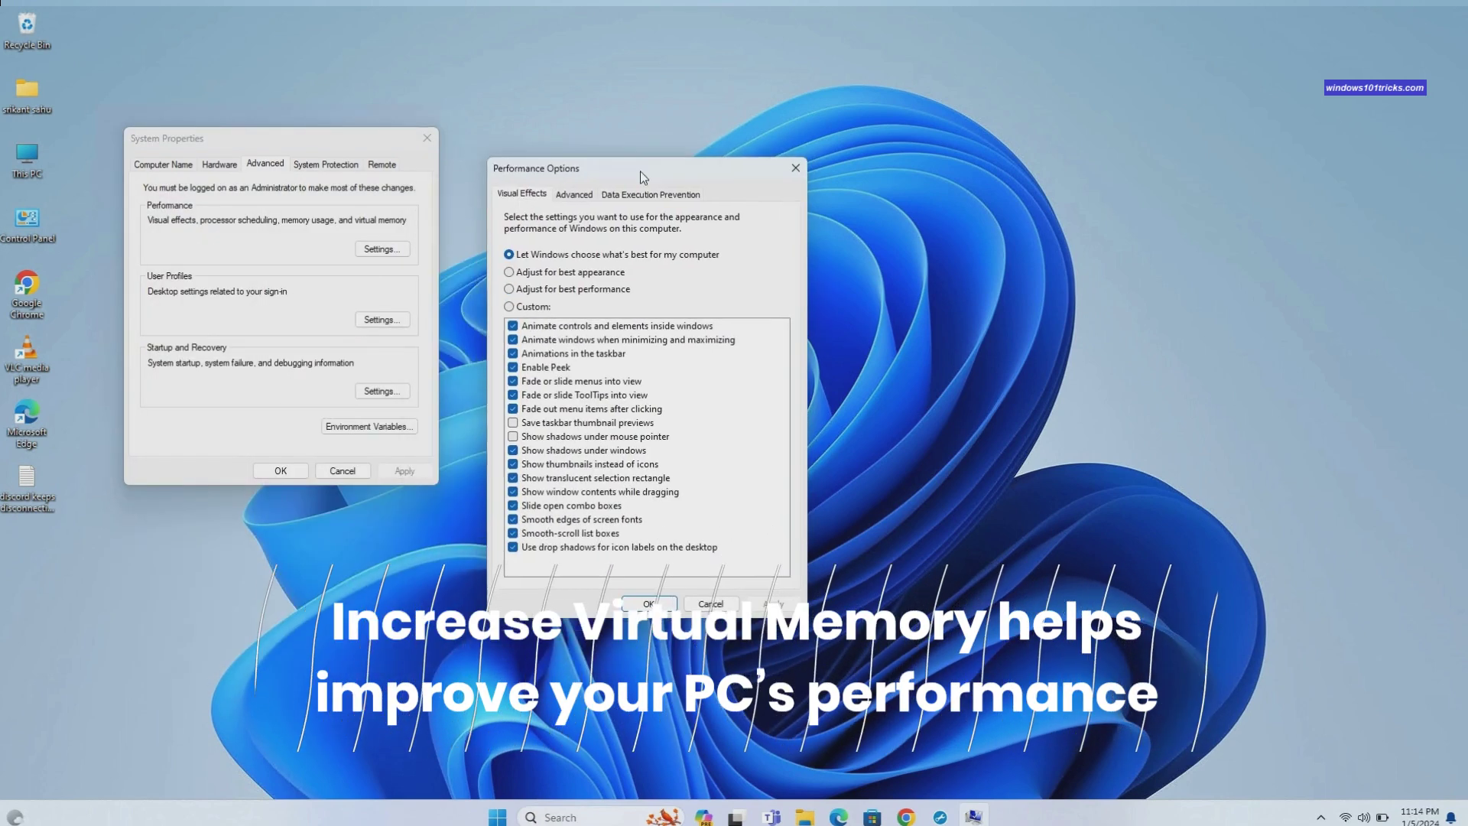
click(579, 197)
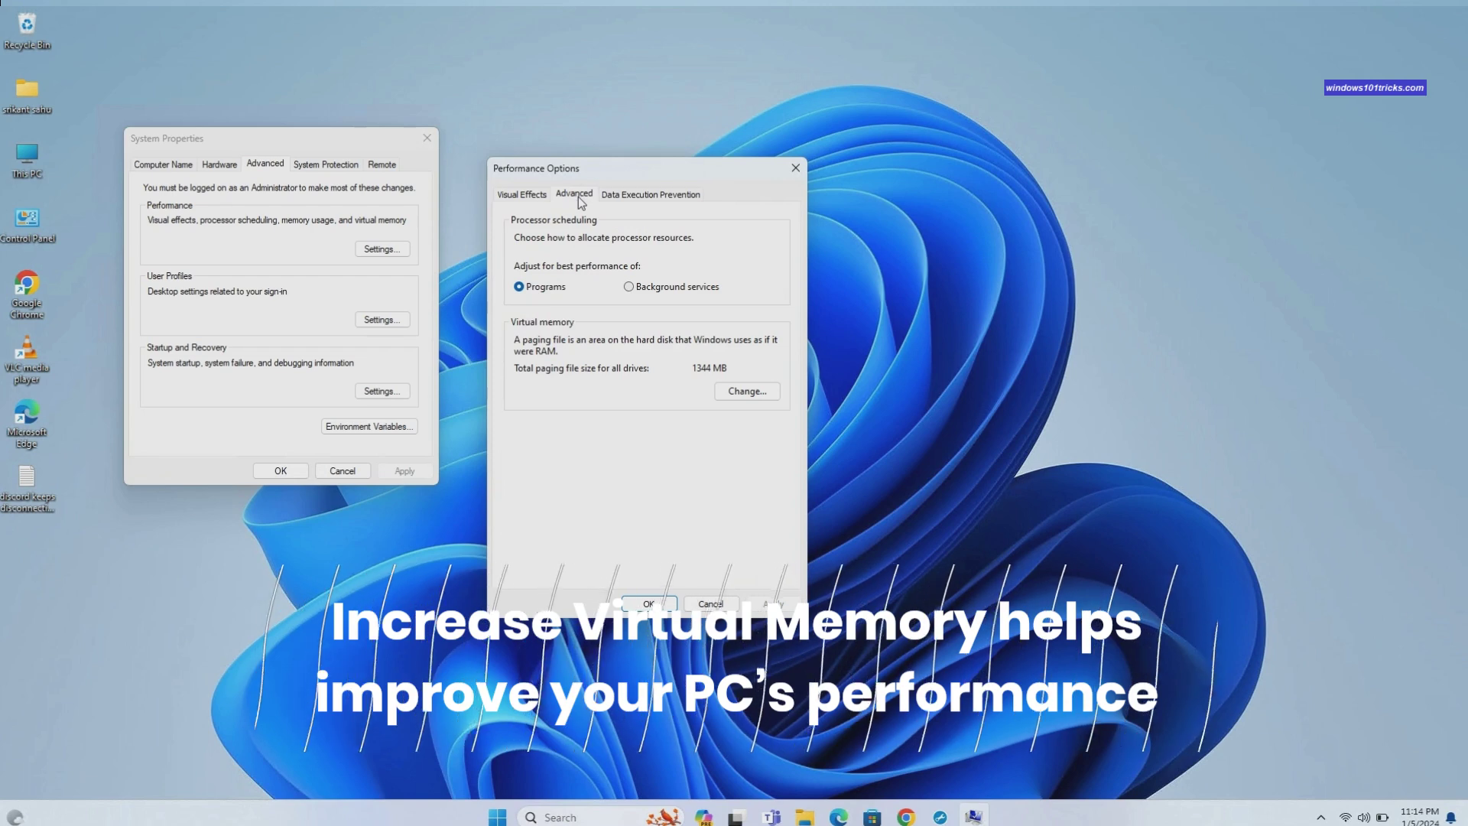
Step: Open the virtual memory settings and disable automatic paging file size management for all drives
click(743, 393)
drag(683, 190, 939, 224)
click(827, 259)
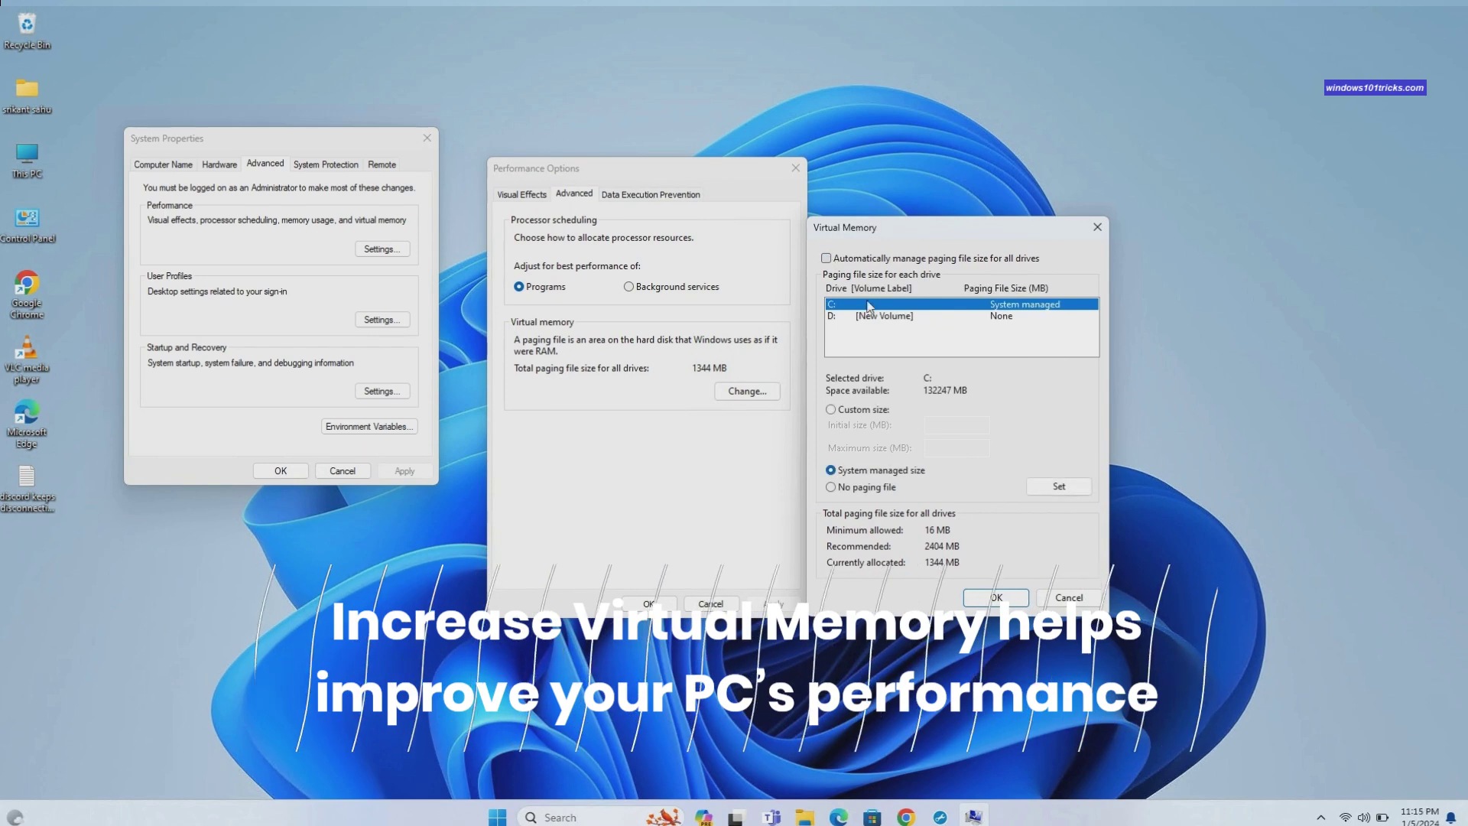
Step: Give drive C: a custom paging file with initial and maximum sizes of 2404 MB and apply the changes
click(832, 411)
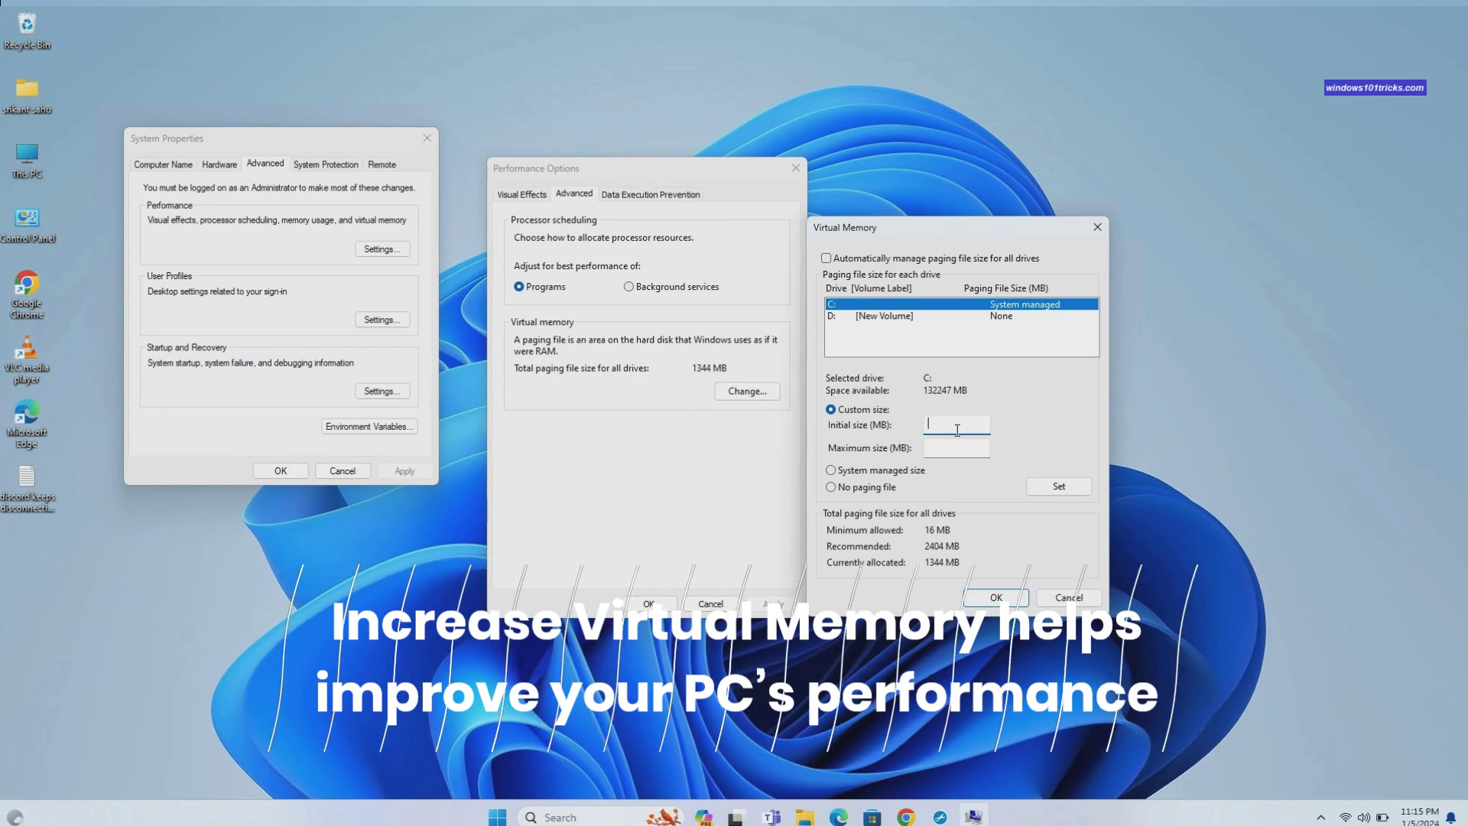
text(2404)
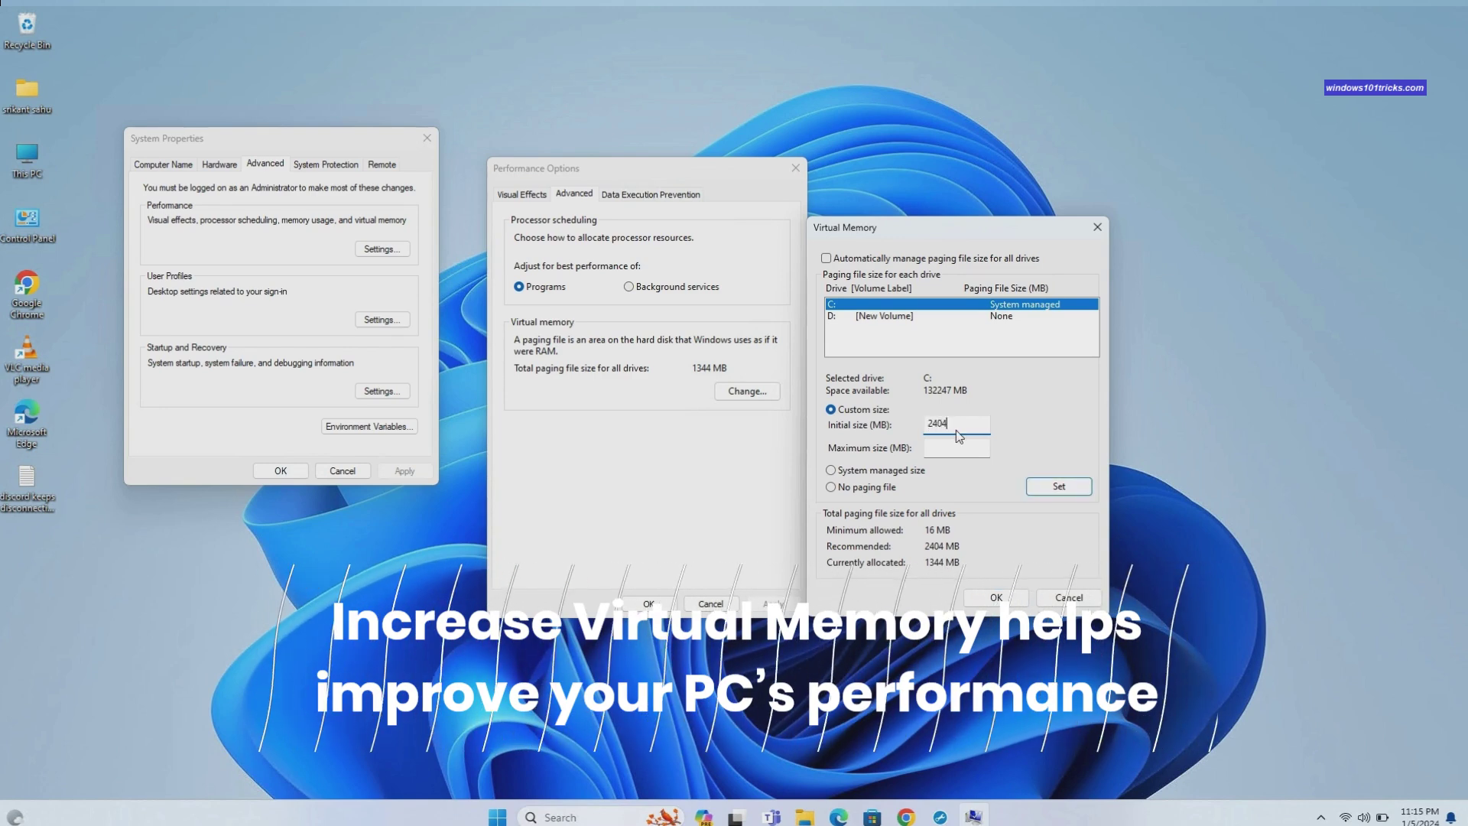
click(960, 449)
text(24)
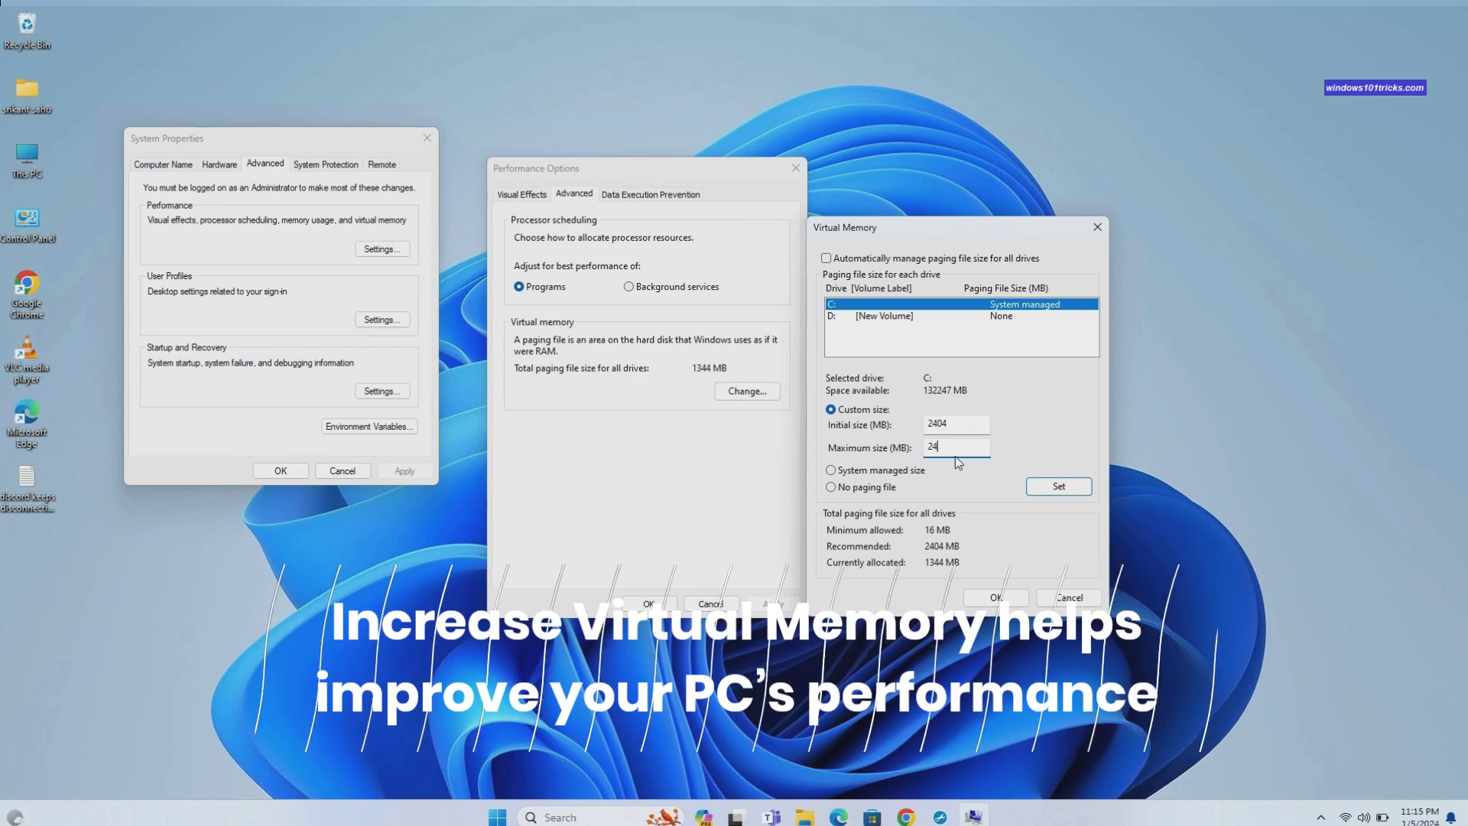
text(04)
key(Return)
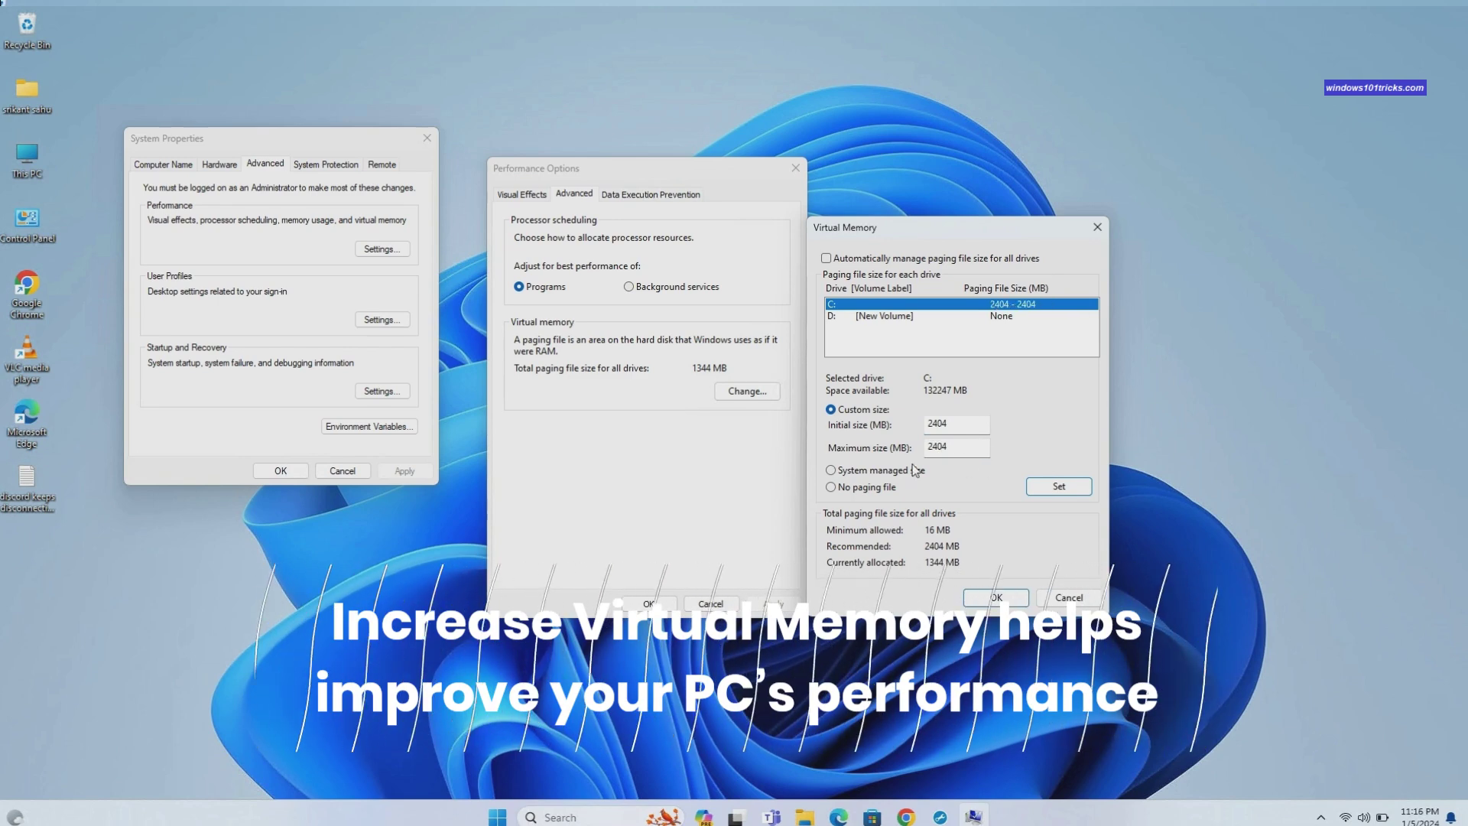
click(996, 599)
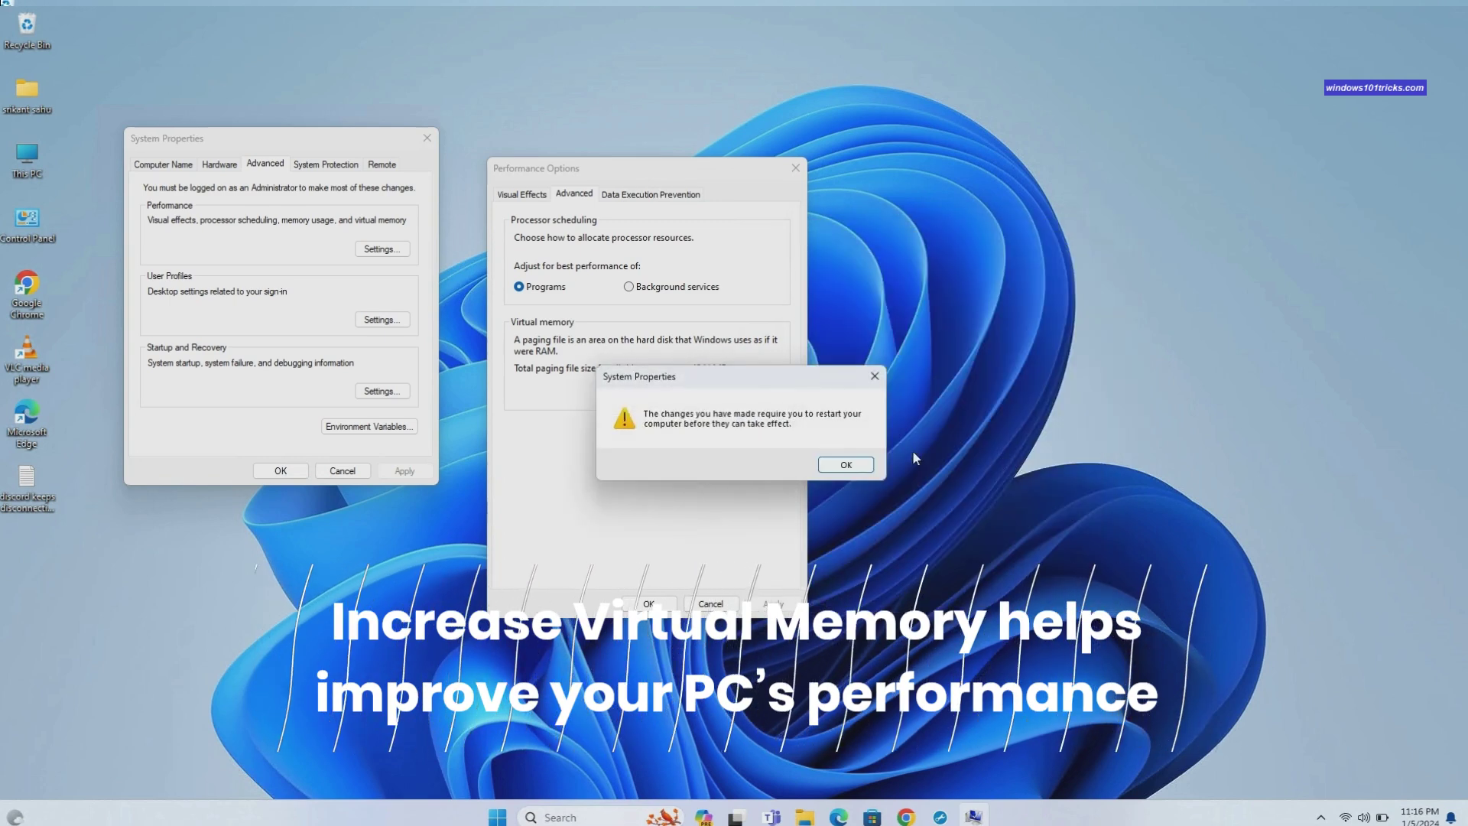
click(849, 466)
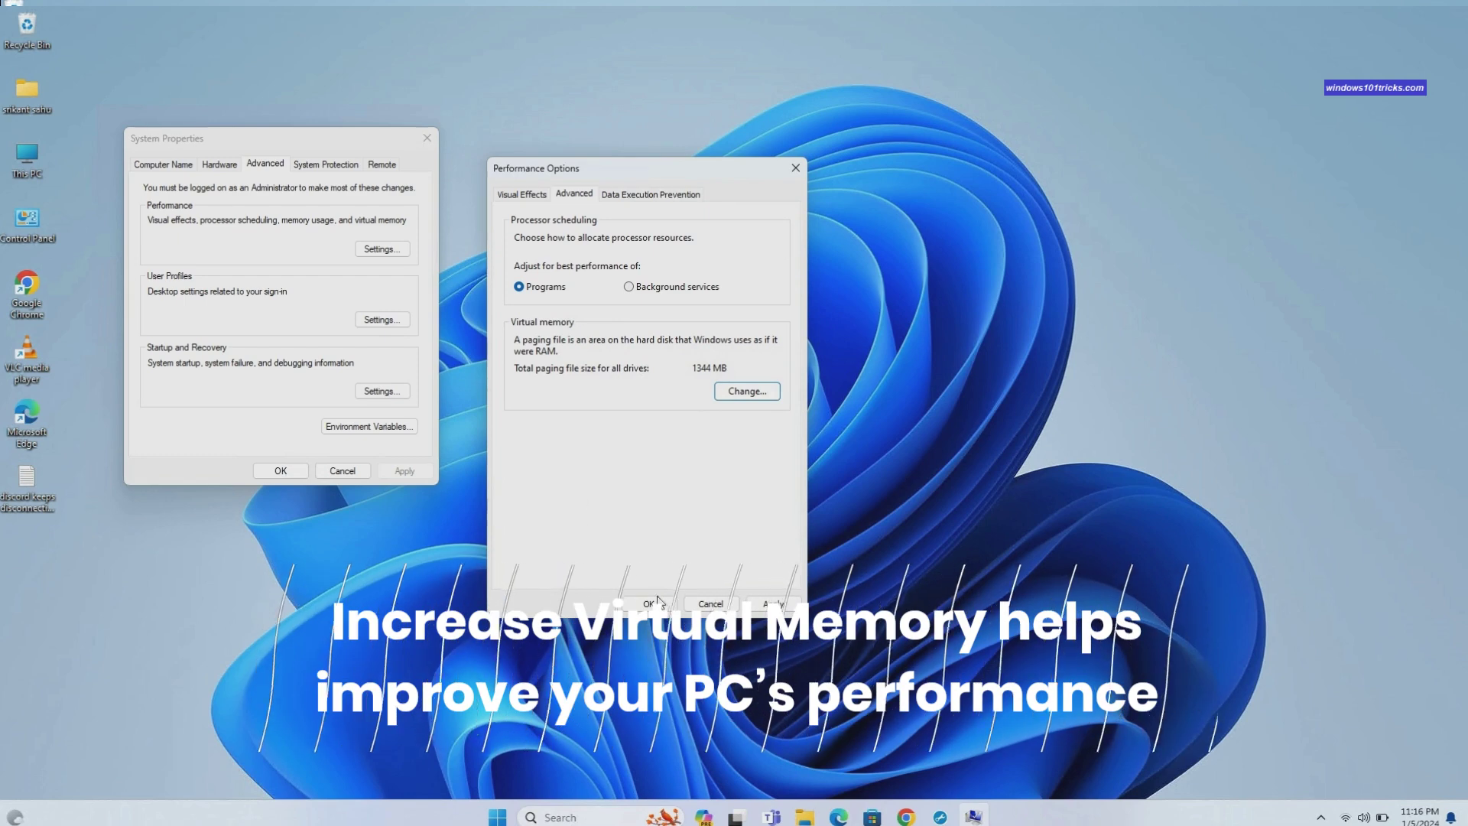
click(754, 608)
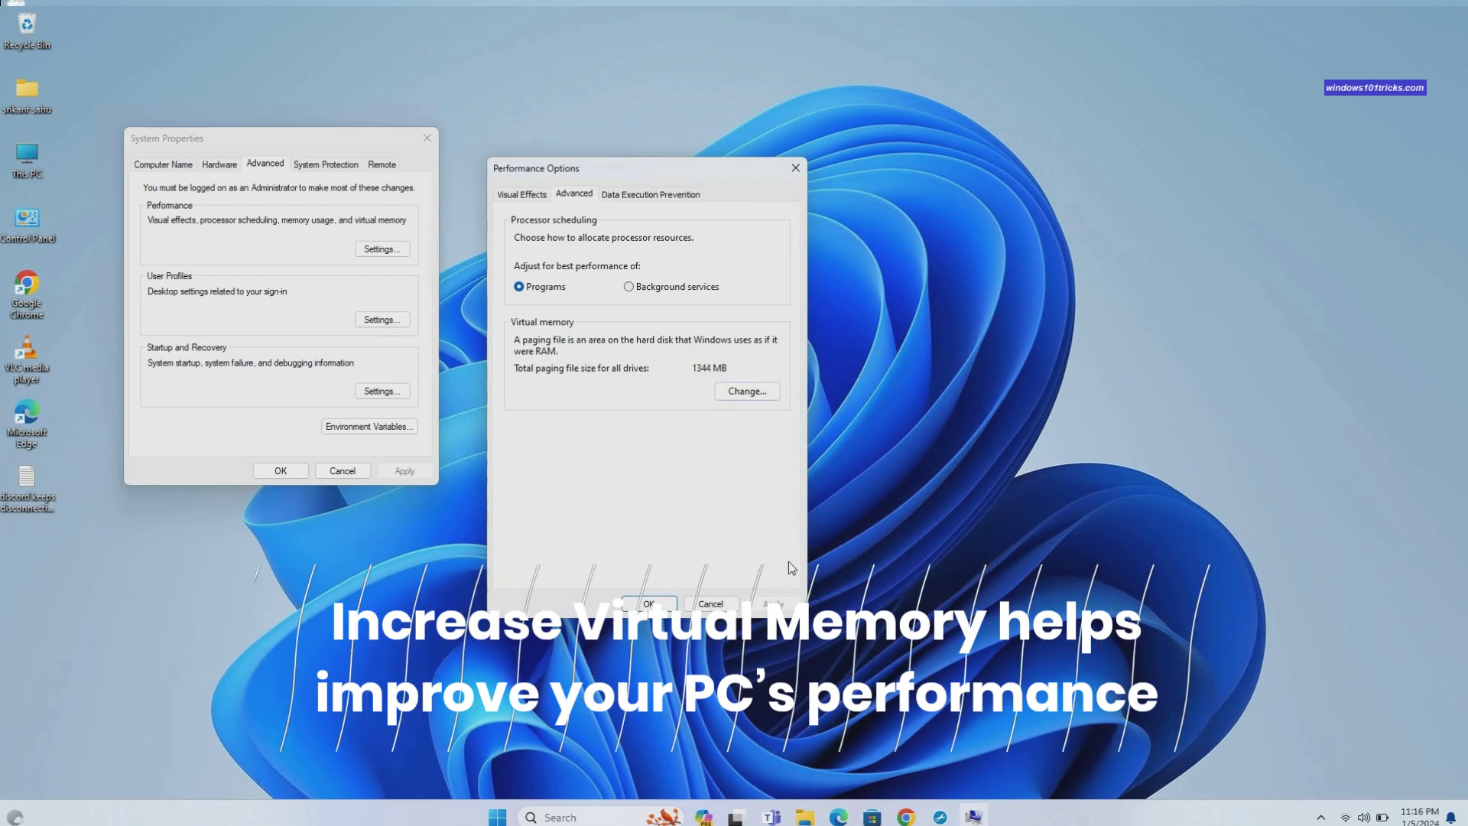
click(648, 604)
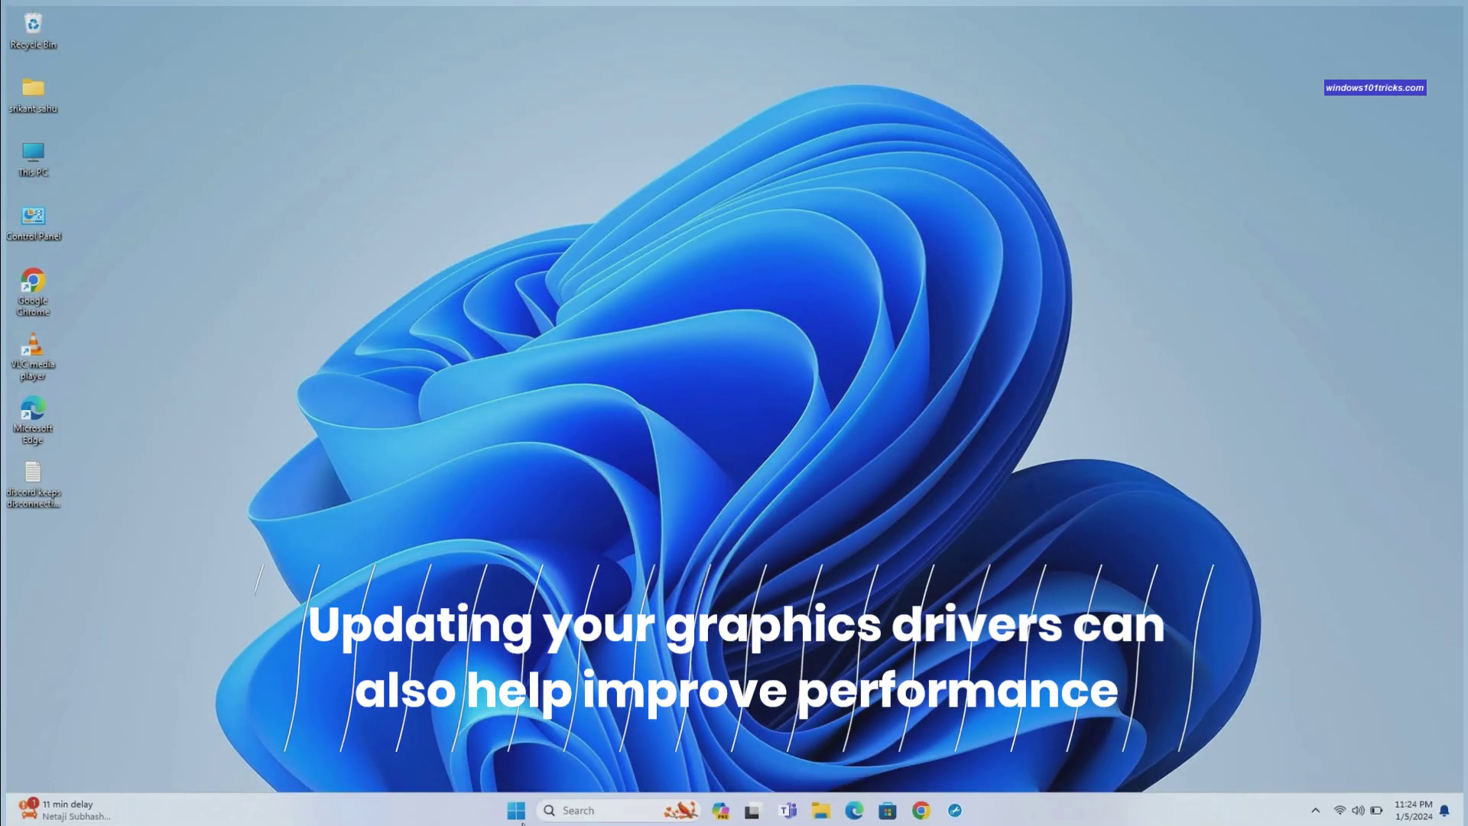
Step: Open Device Manager, reposition its window and expand the display adapters
right_click(517, 817)
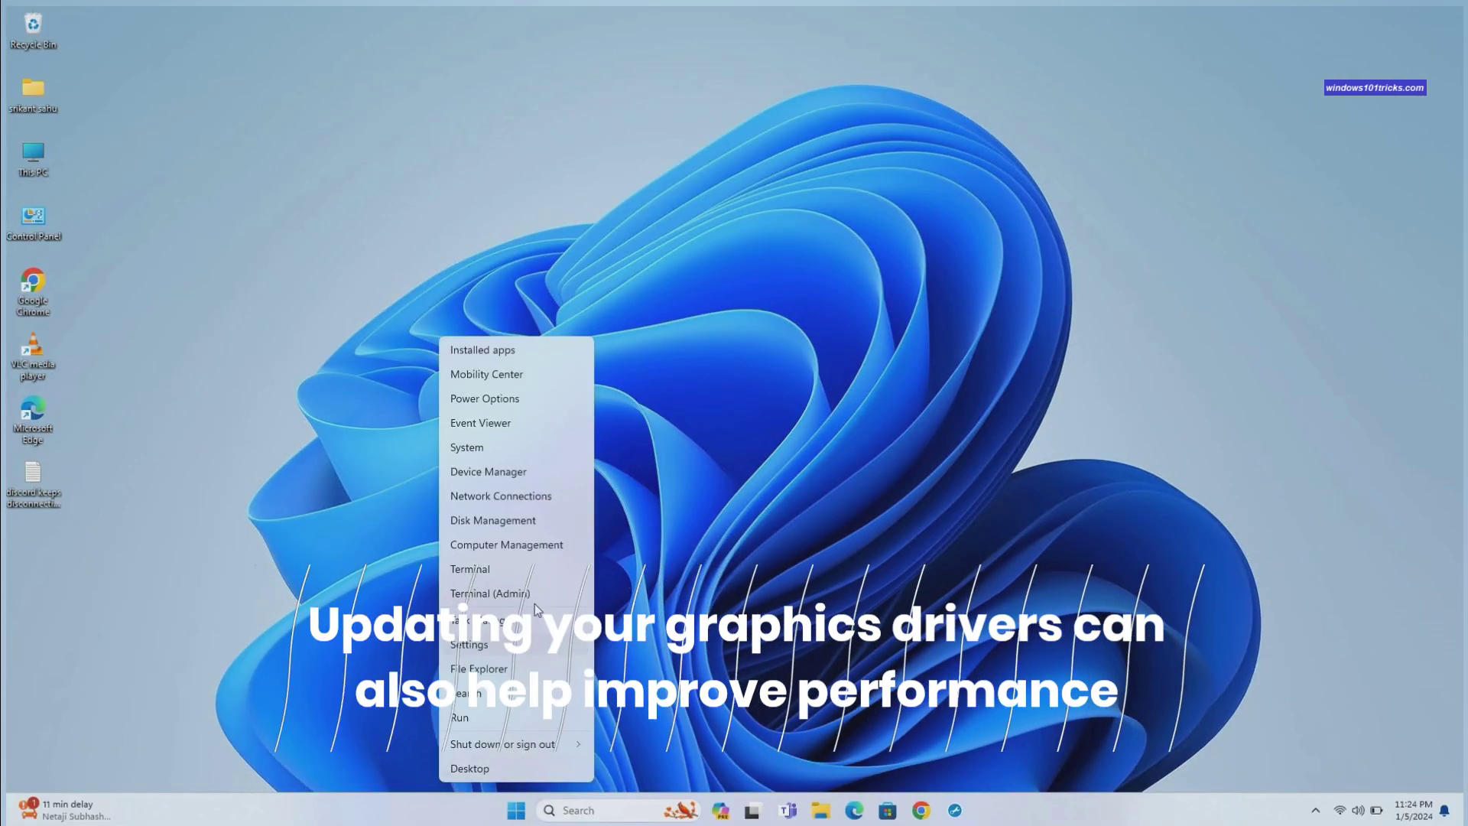
click(501, 474)
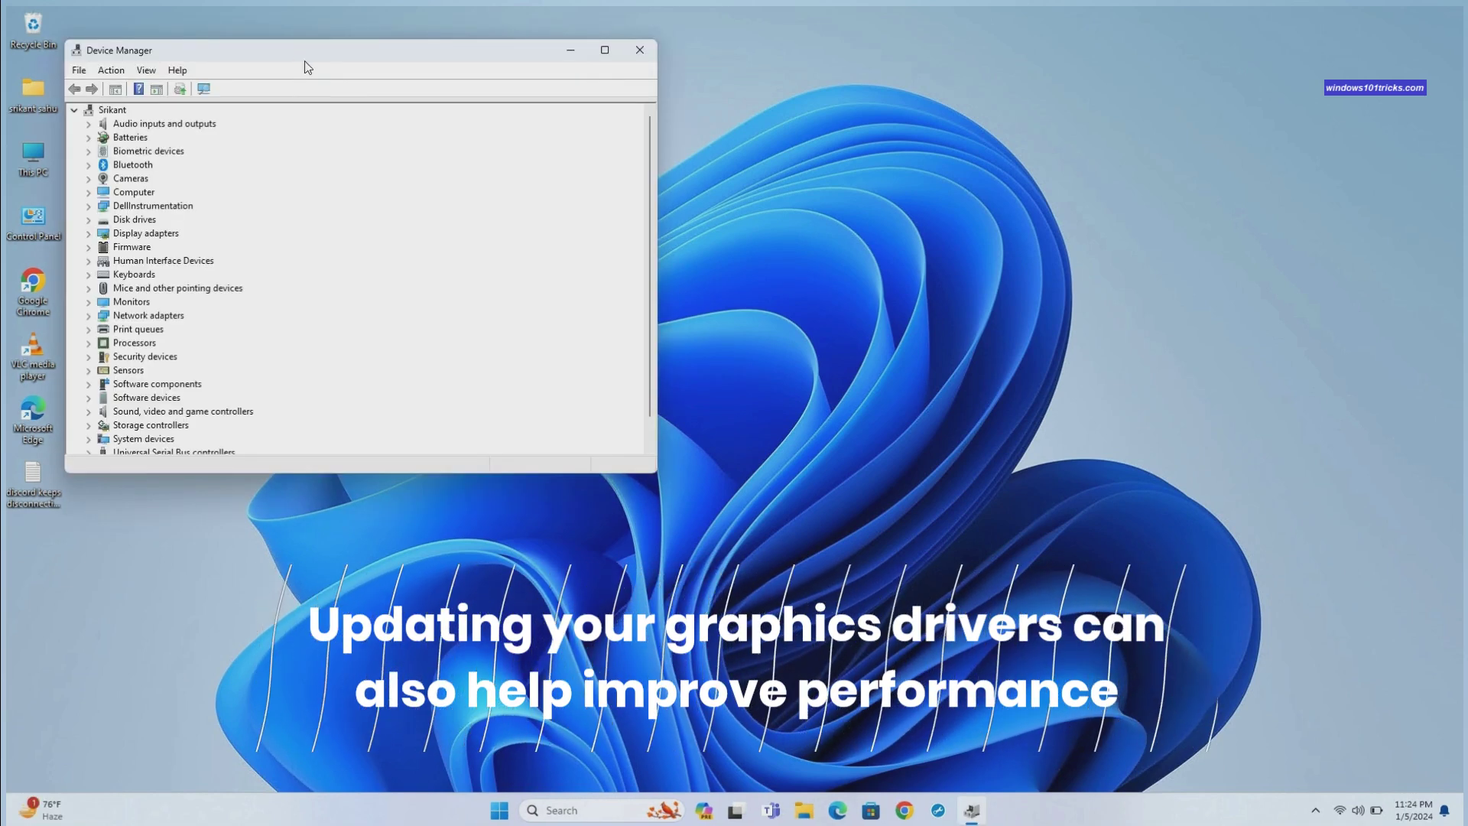
drag(298, 62, 463, 97)
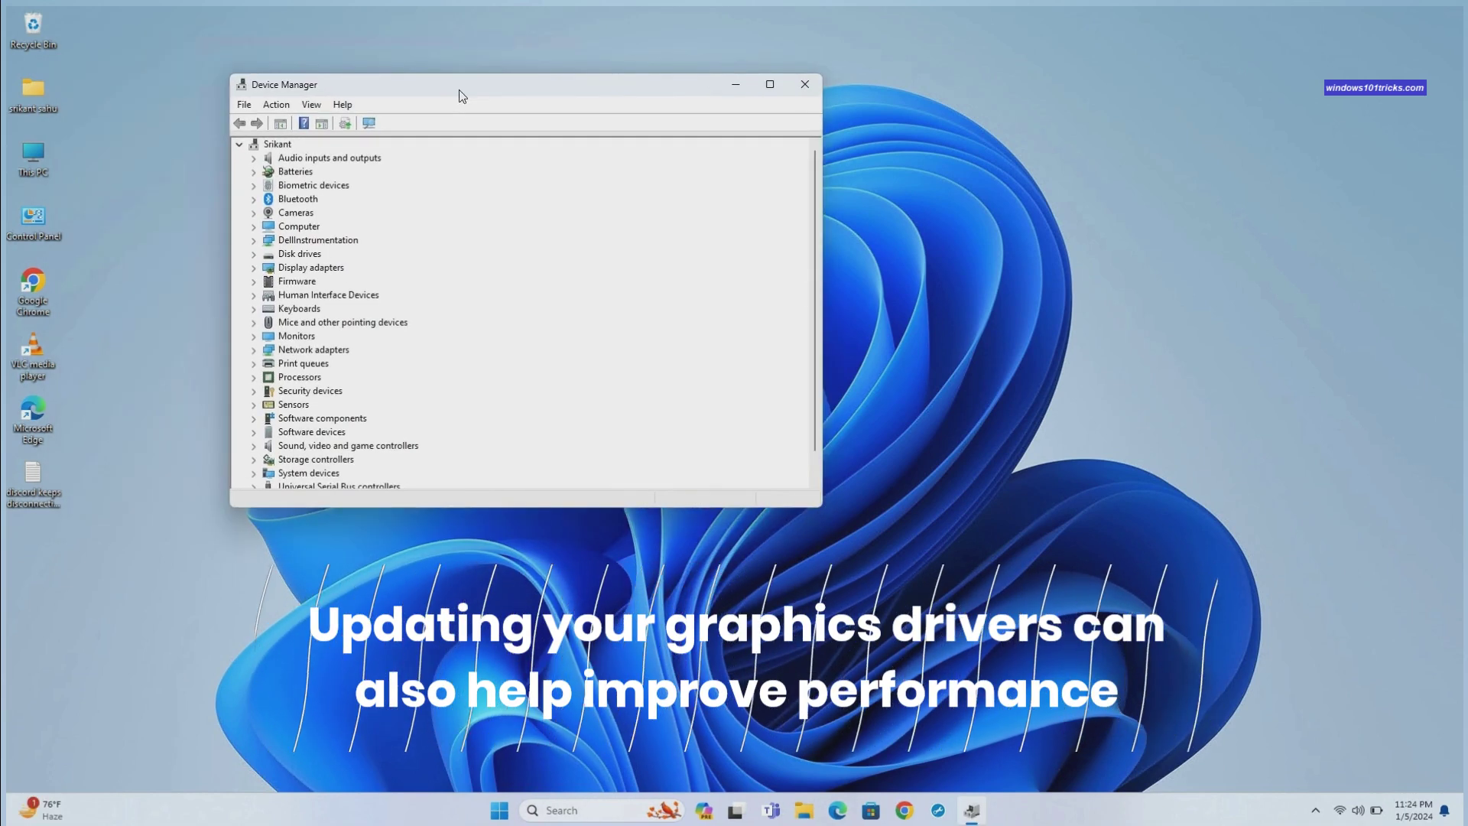
click(253, 268)
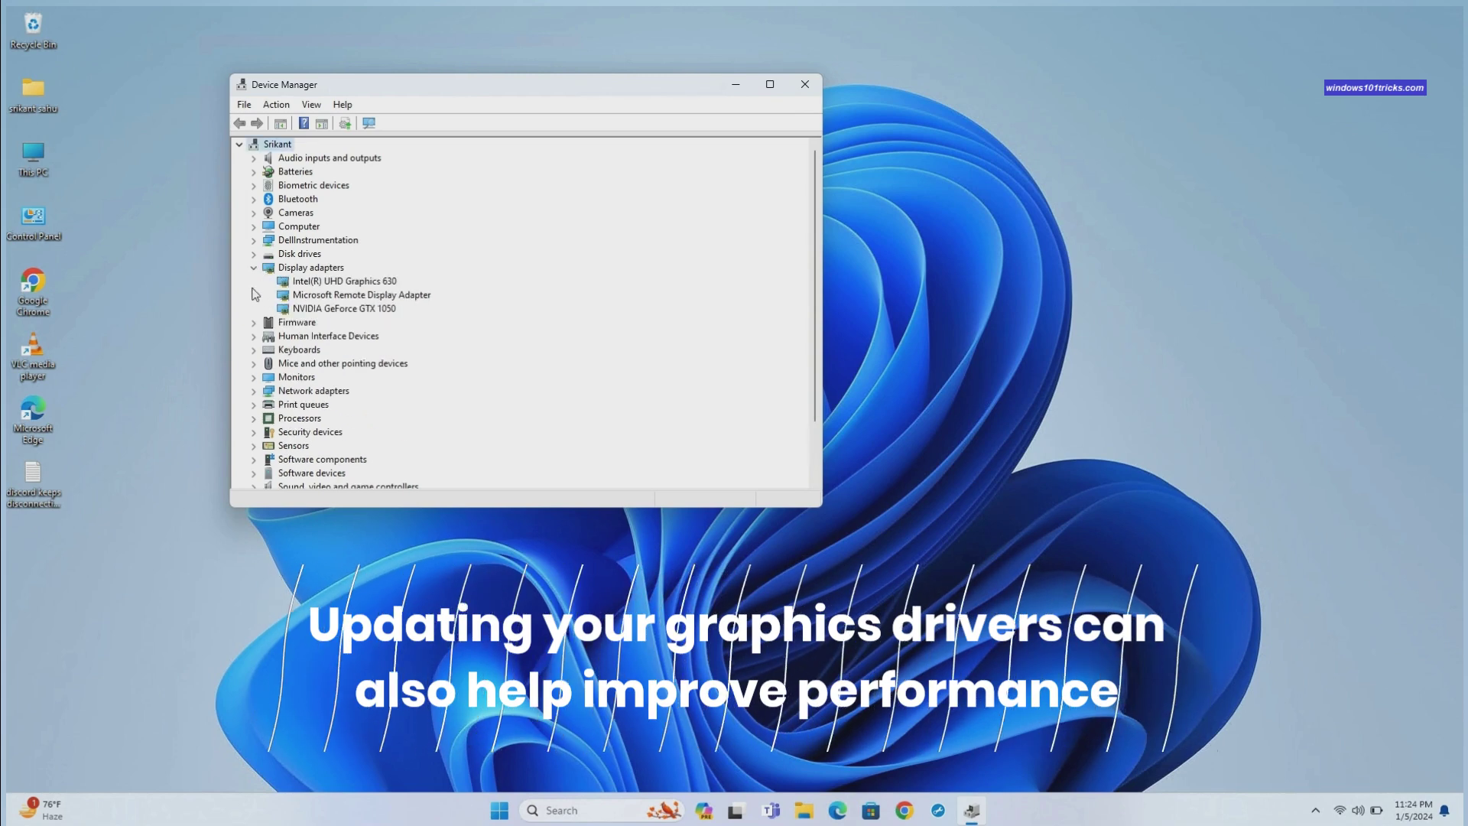
Step: Start a driver update for the NVIDIA GeForce GTX 1050 and search automatically for drivers
click(342, 308)
right_click(342, 309)
click(384, 322)
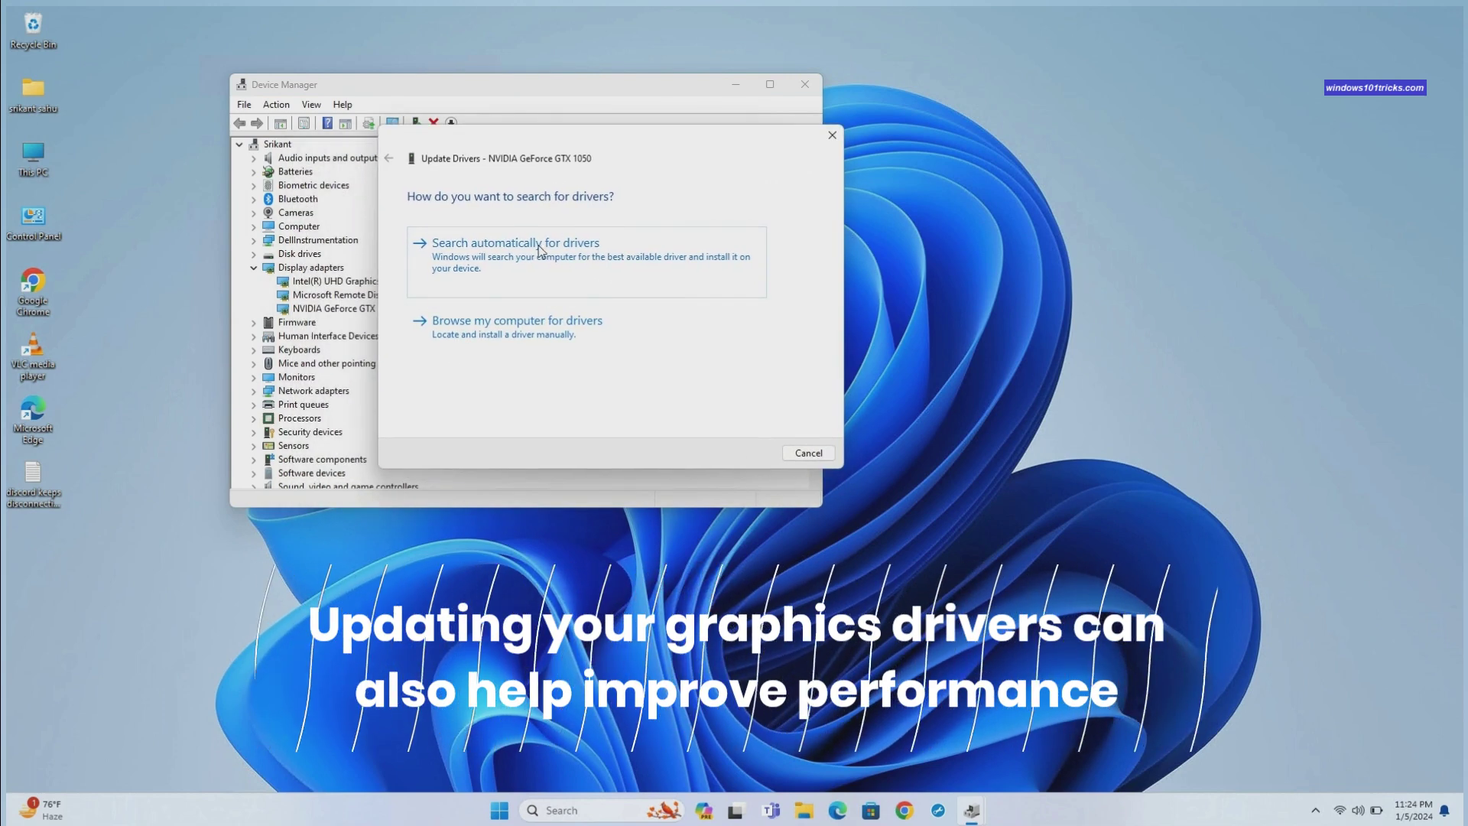
click(540, 251)
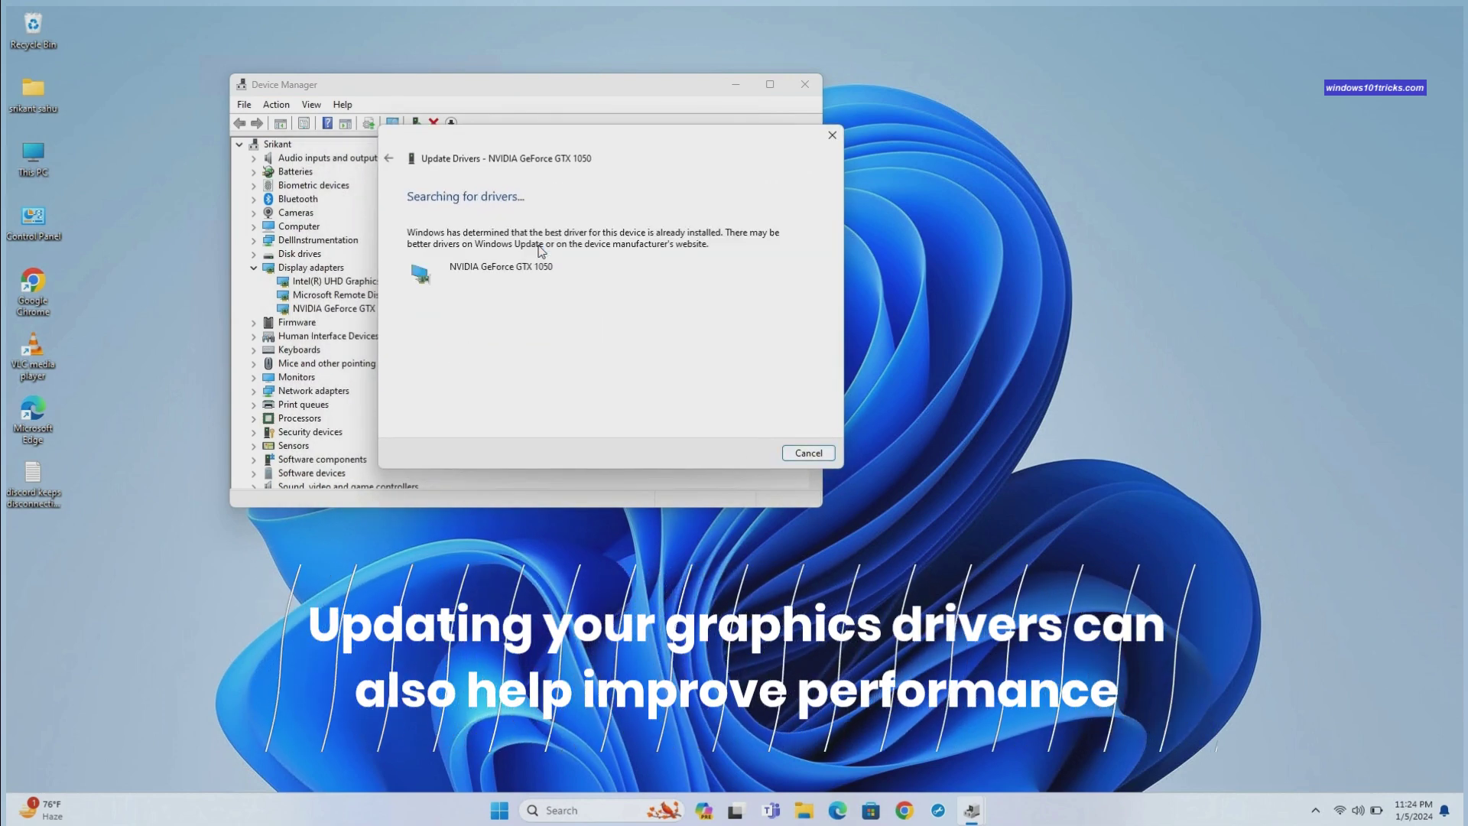
Step: Install the NVIDIA GeForce GTX 1050 driver from the list of drivers available on the computer and close Device Manager
click(389, 159)
click(537, 337)
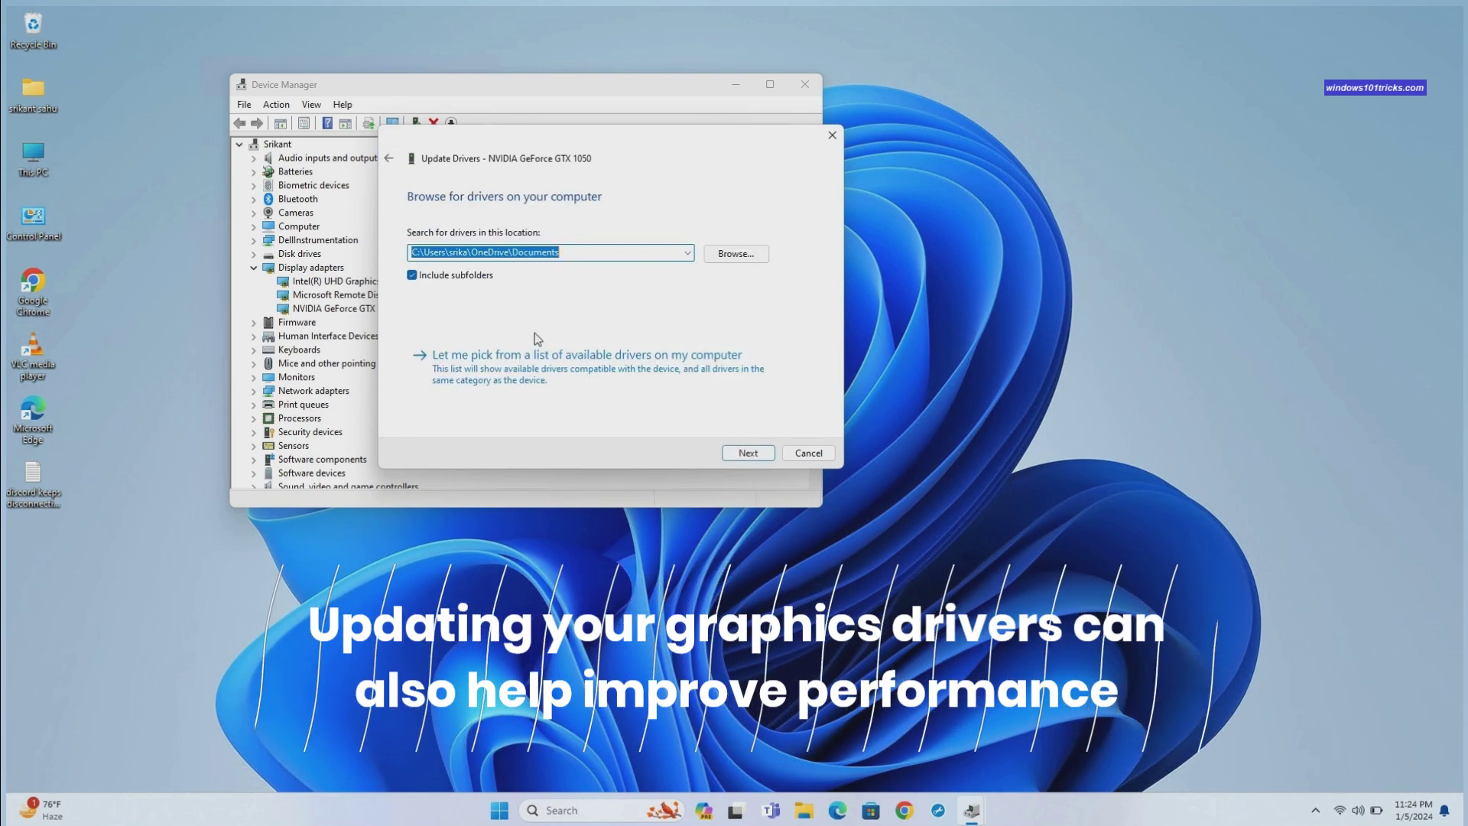
click(533, 356)
click(528, 322)
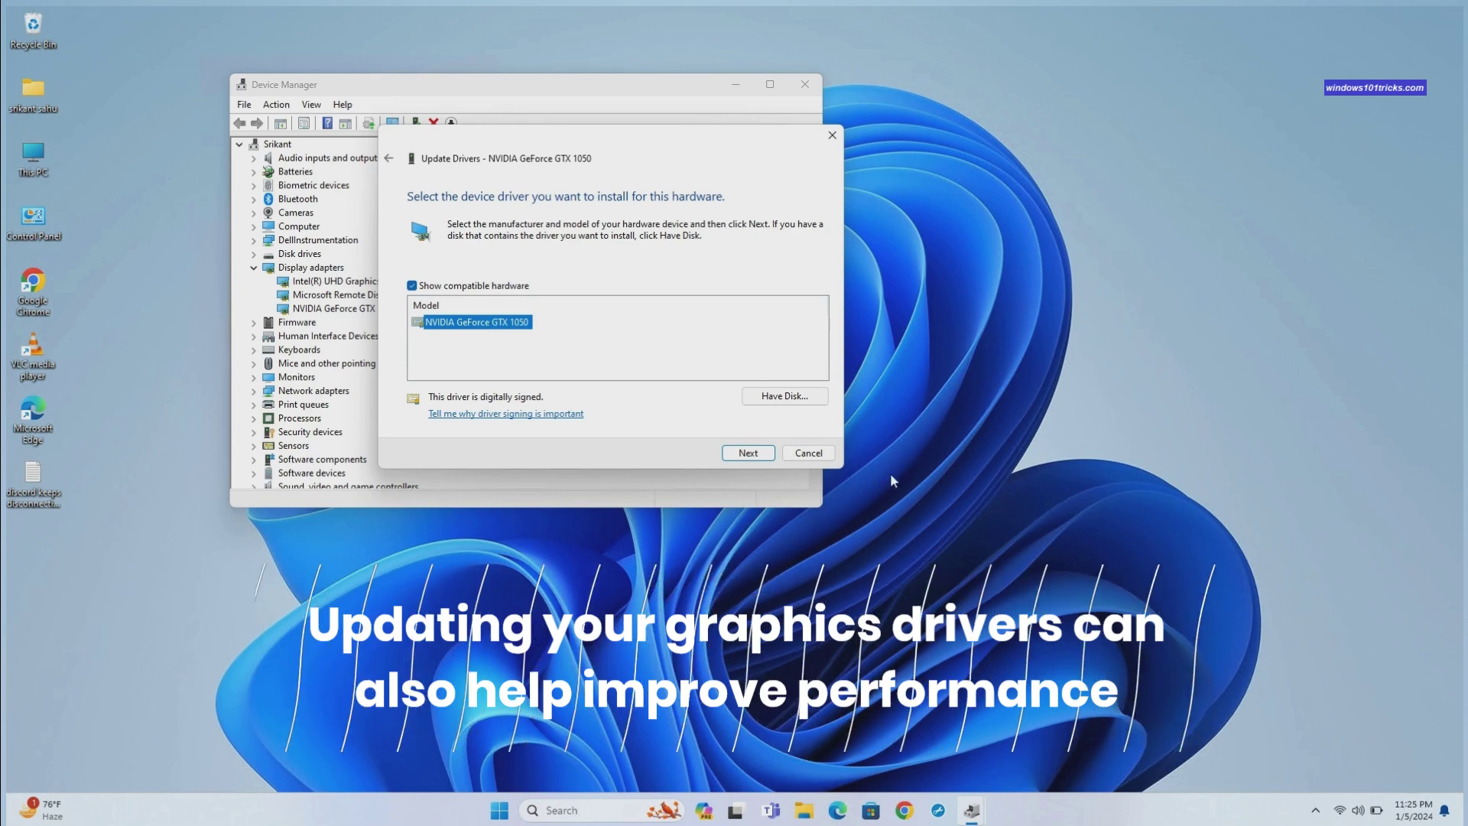
click(749, 455)
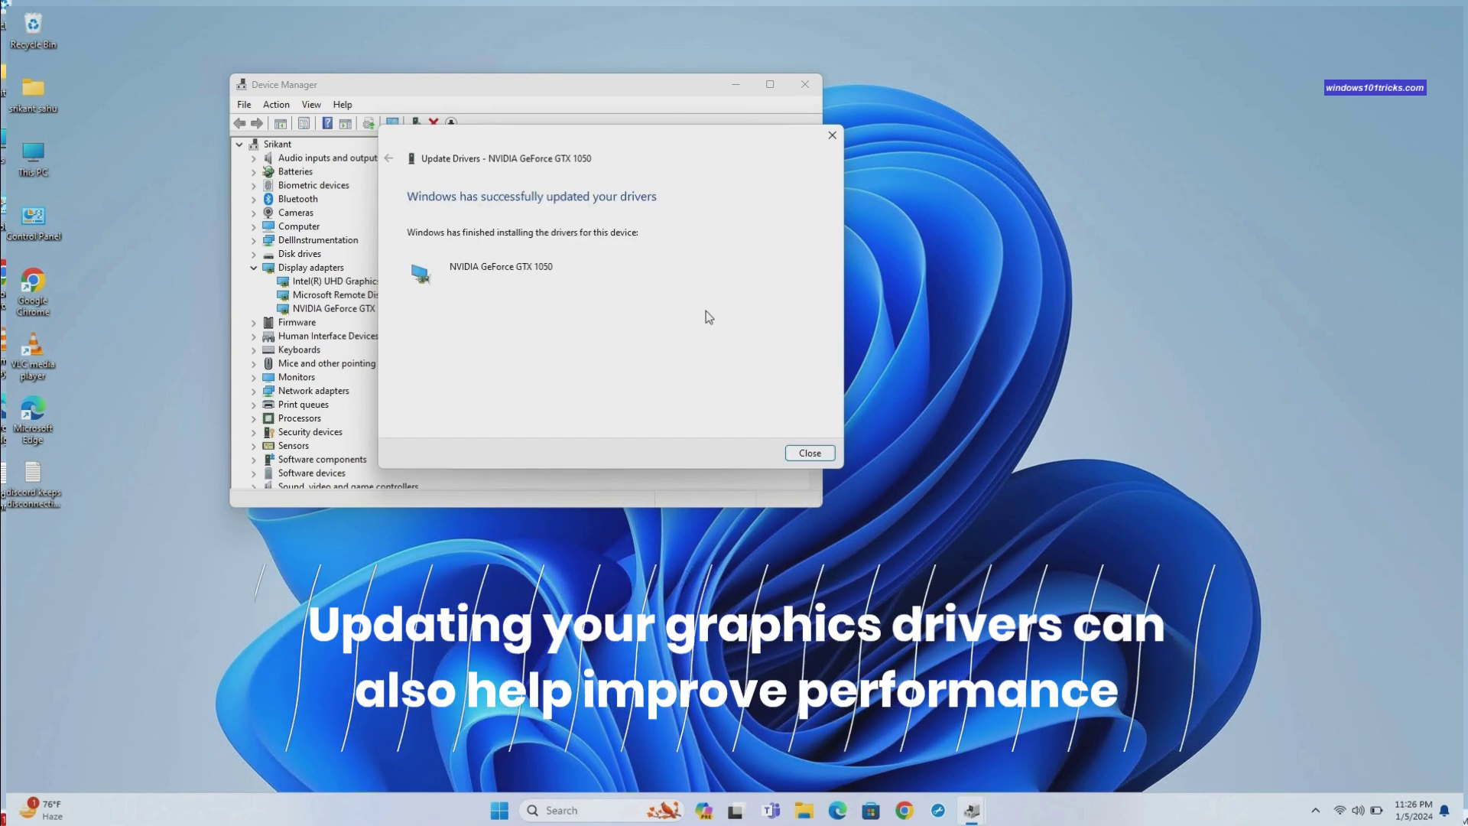
click(810, 452)
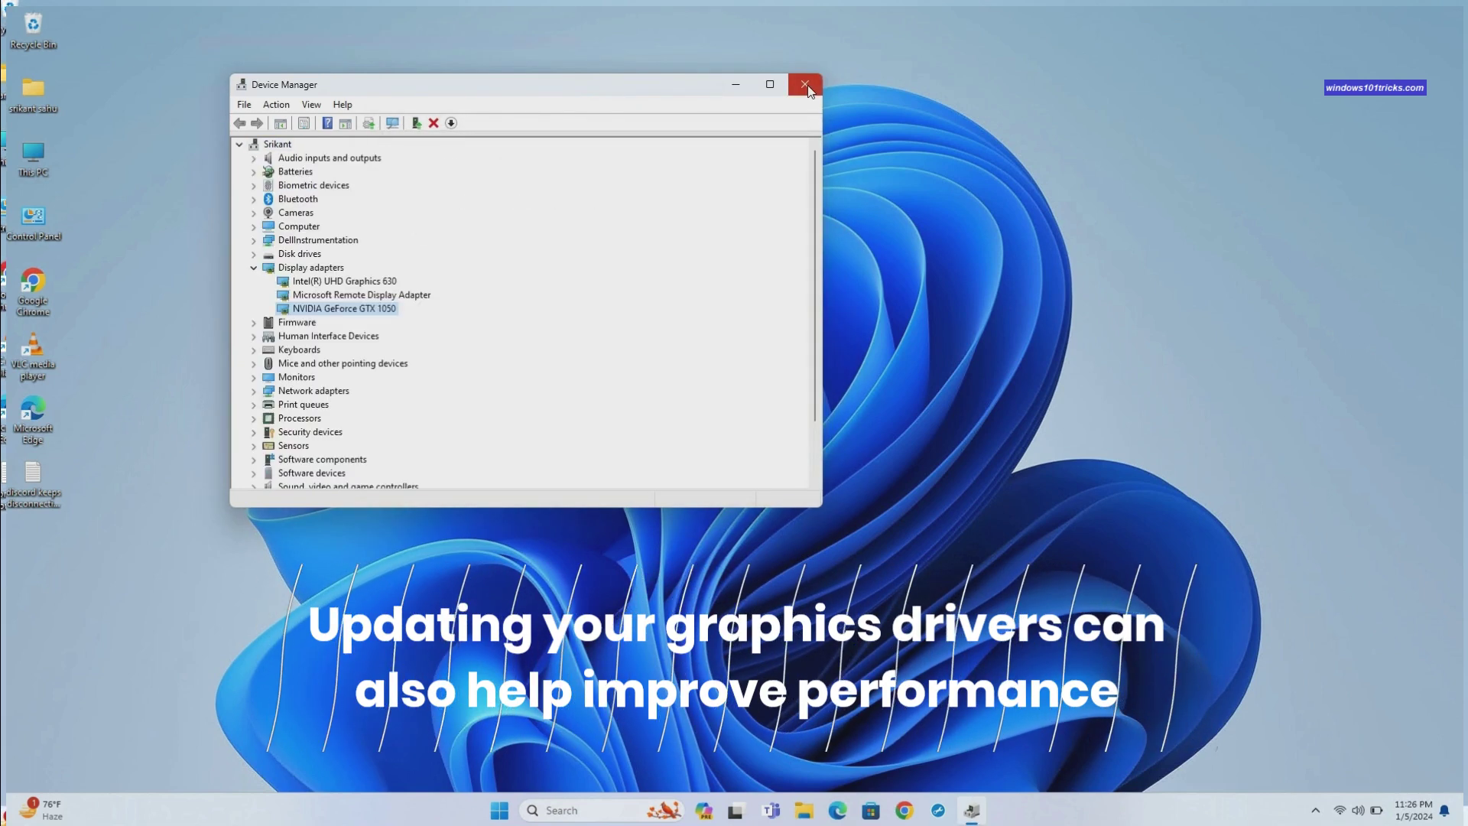
click(807, 87)
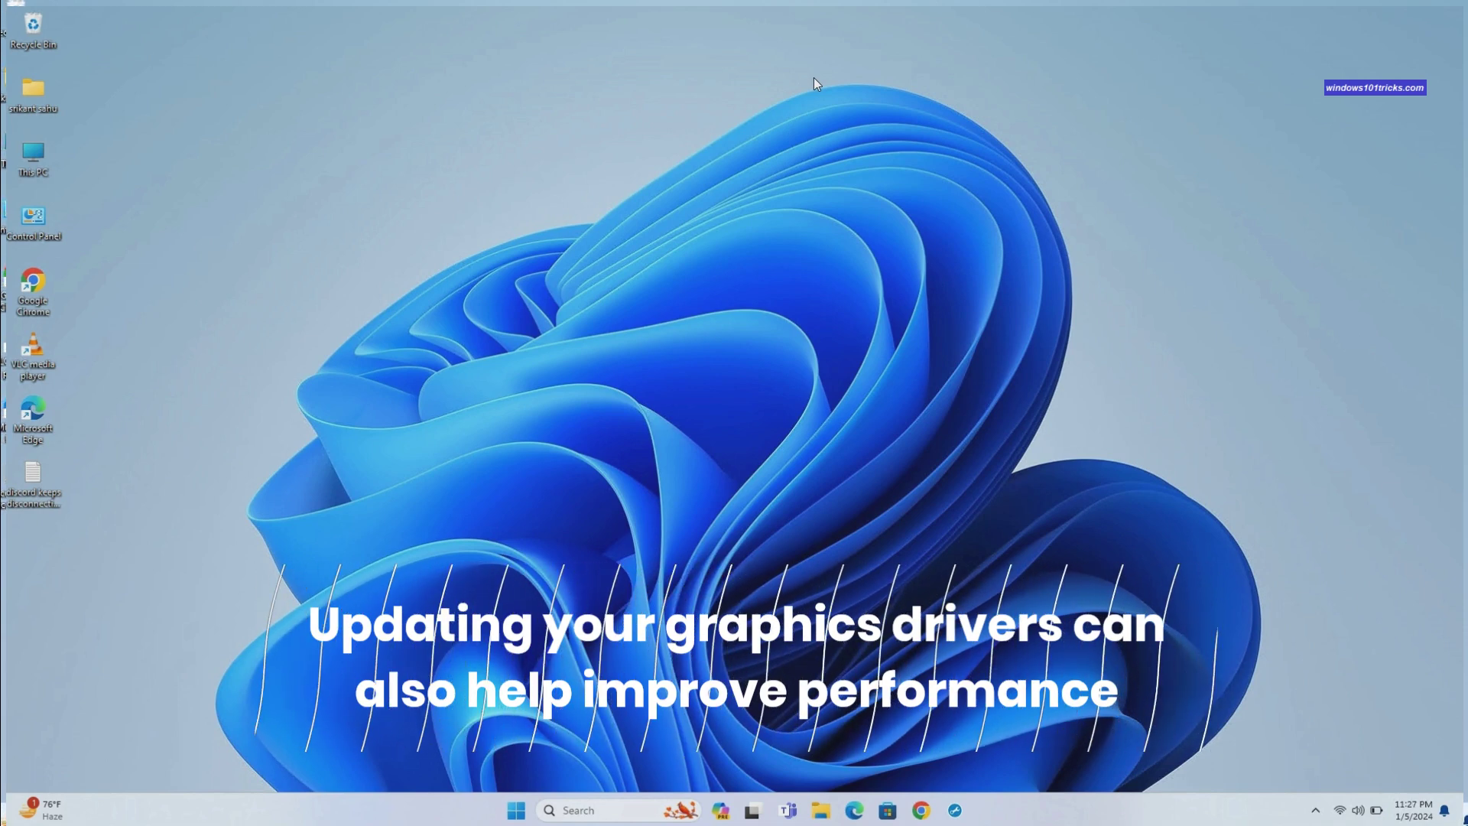
click(515, 818)
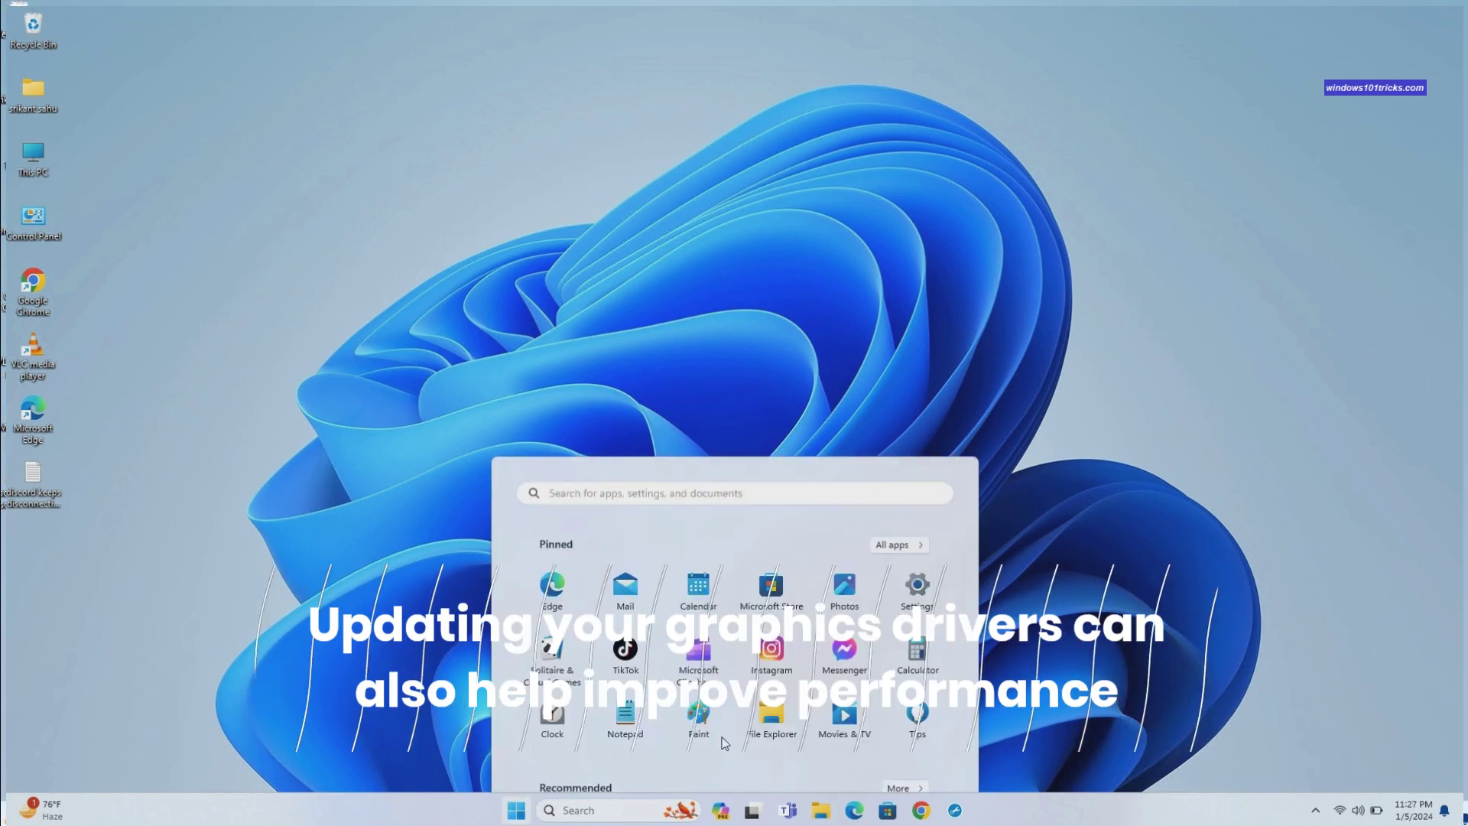
click(923, 759)
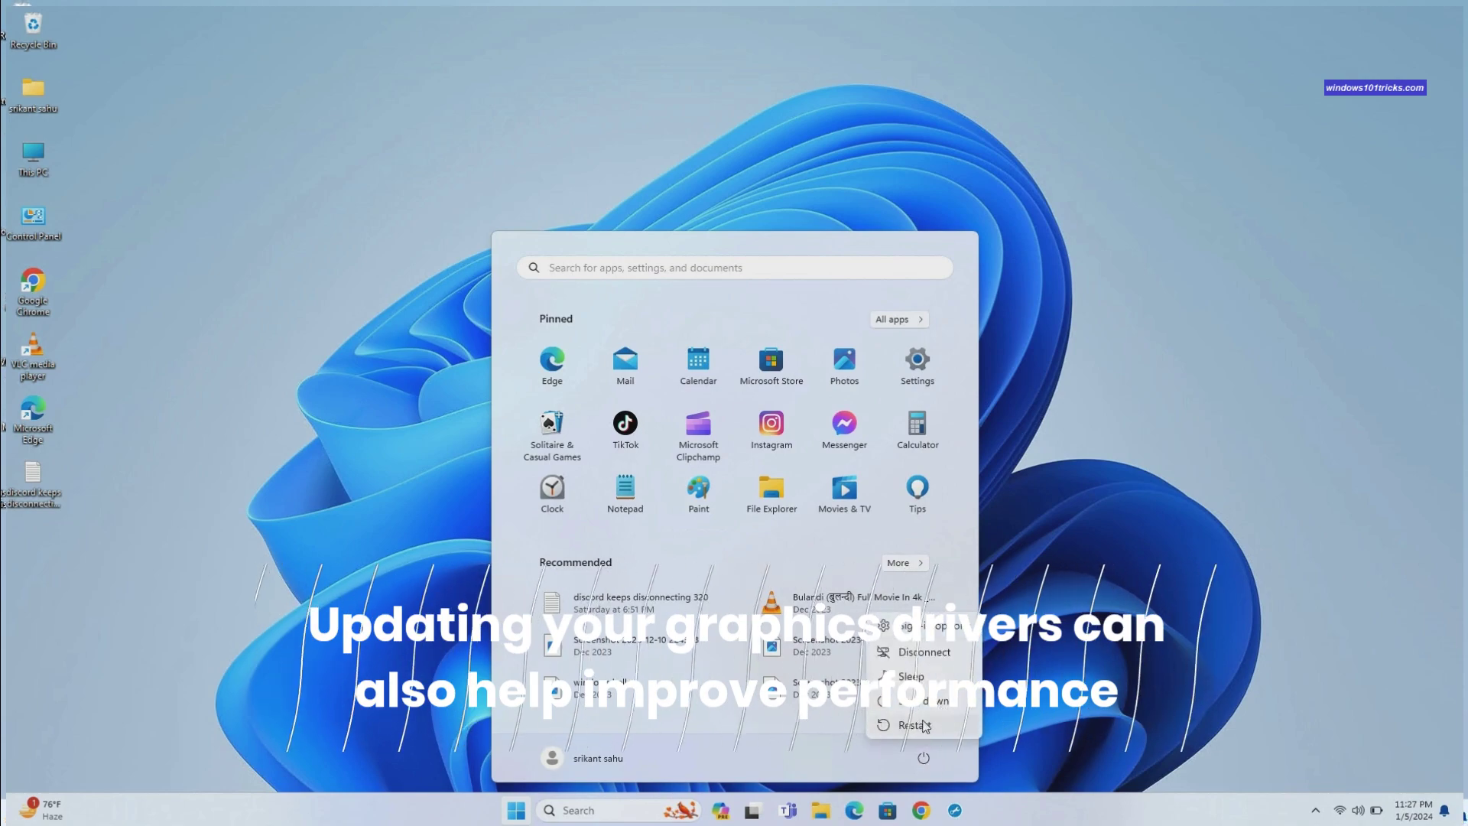
click(577, 342)
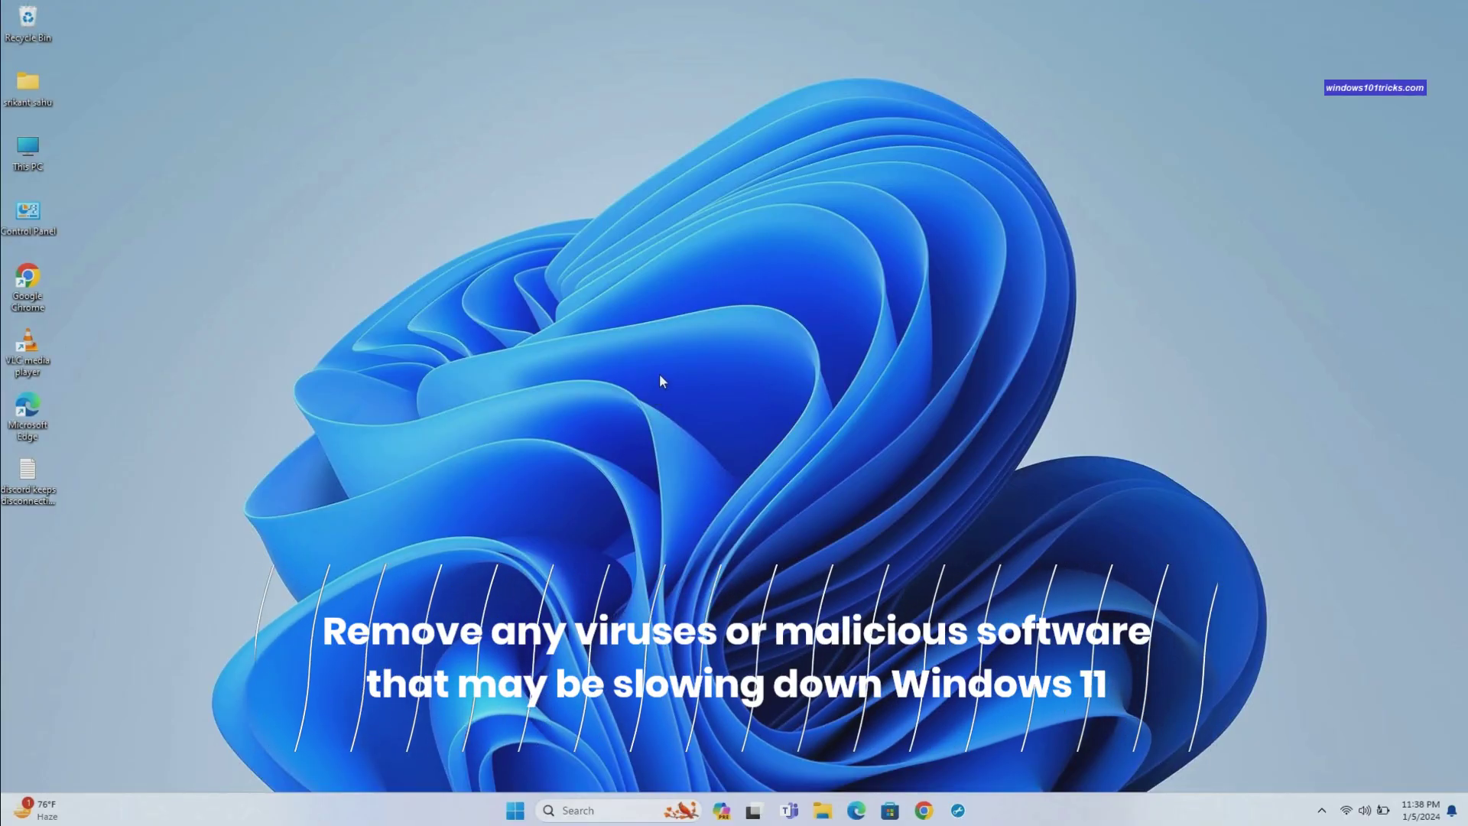
Step: Open Windows Security through the Privacy & security section of Windows Settings
click(515, 812)
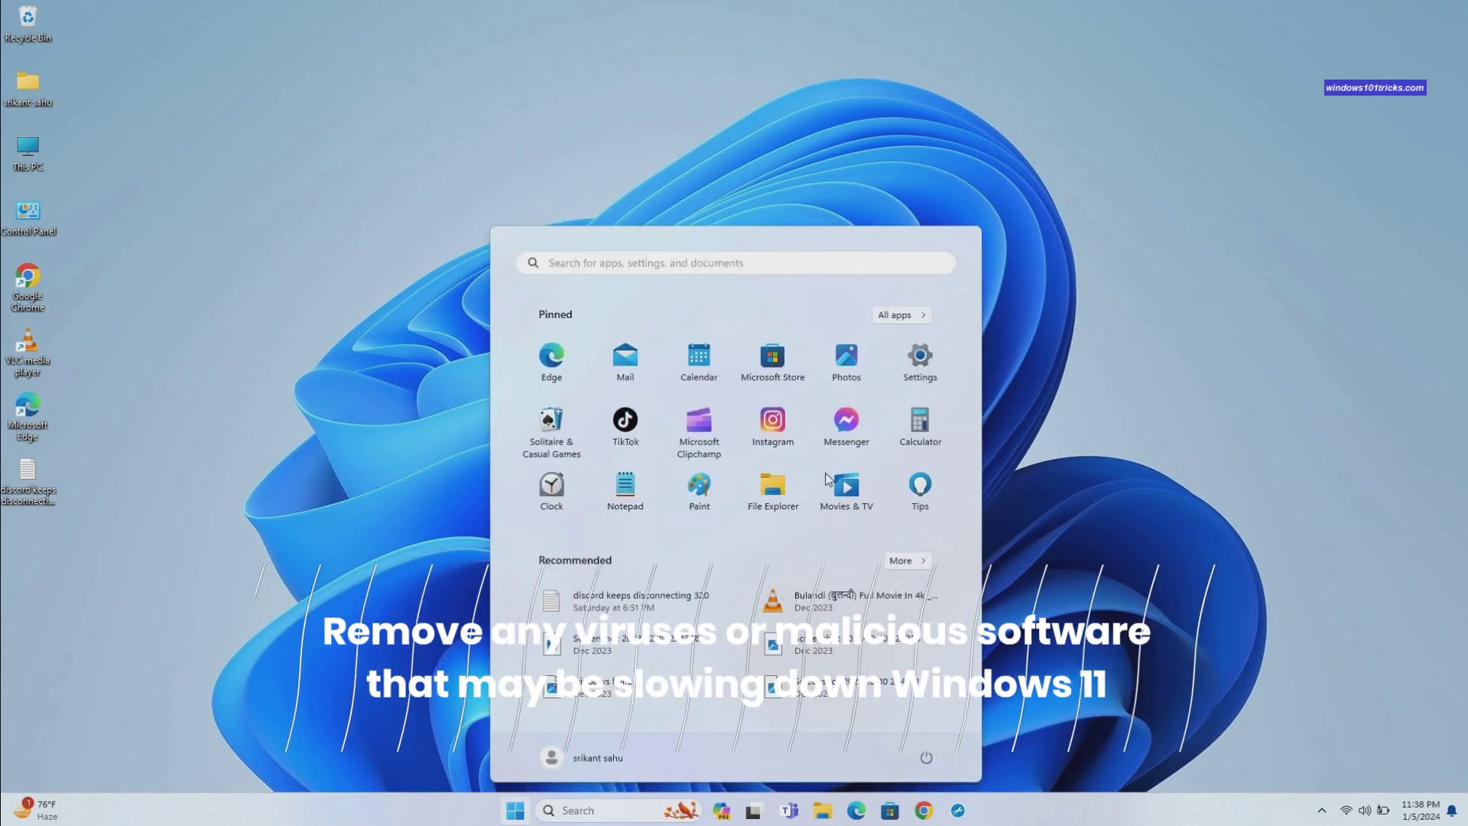
click(920, 358)
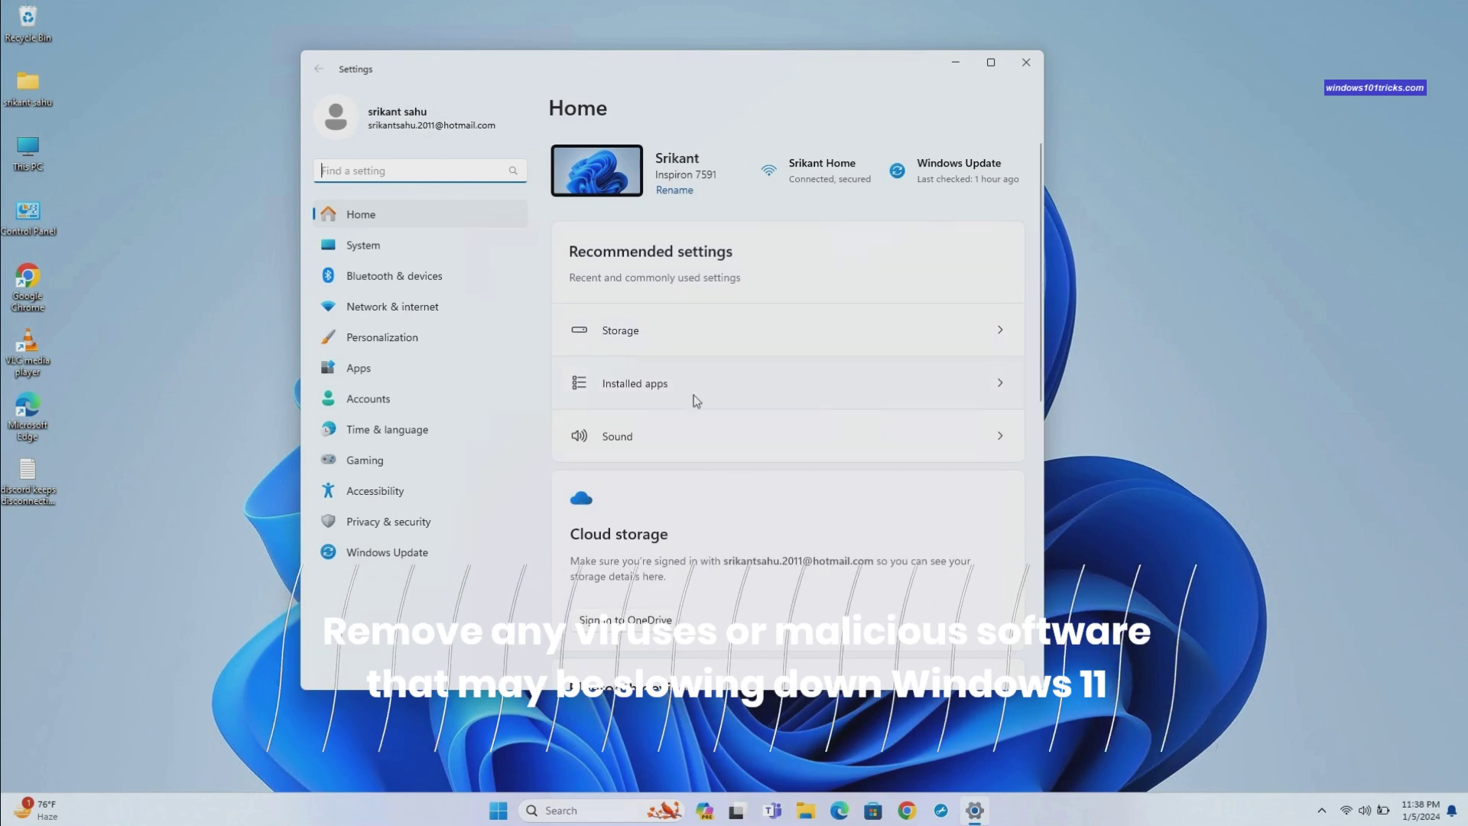
click(399, 525)
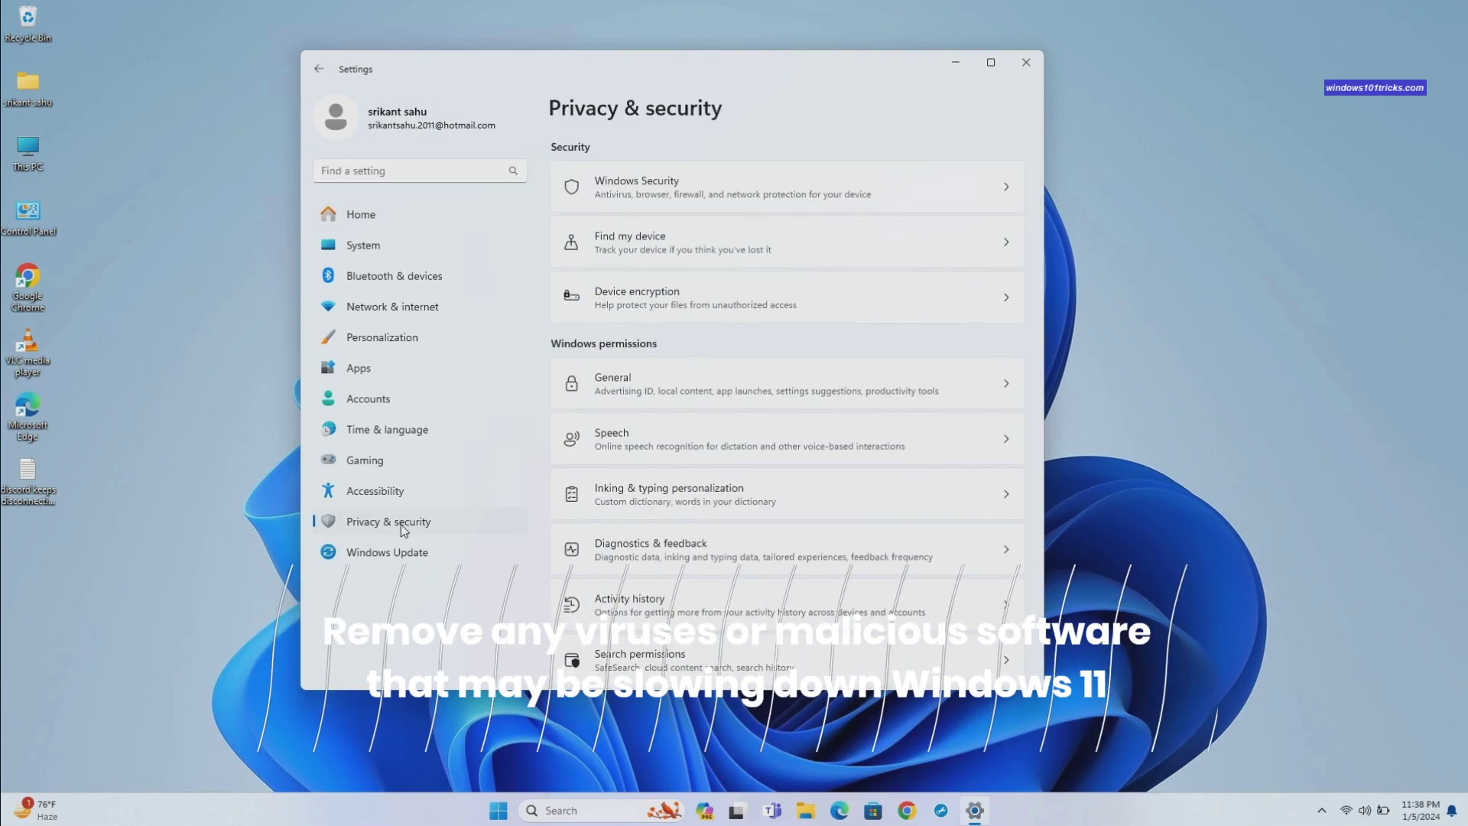
click(818, 189)
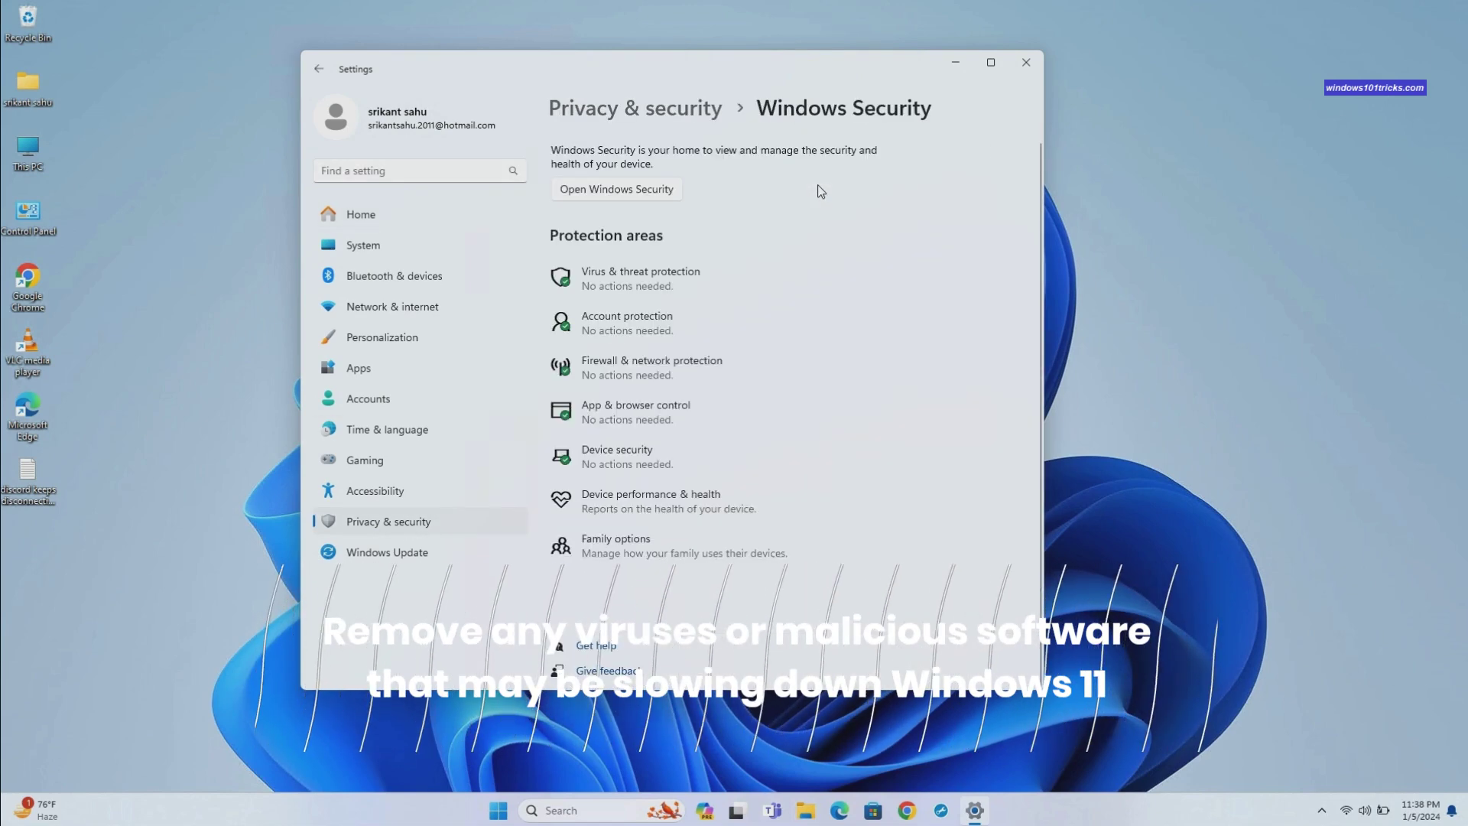
click(640, 192)
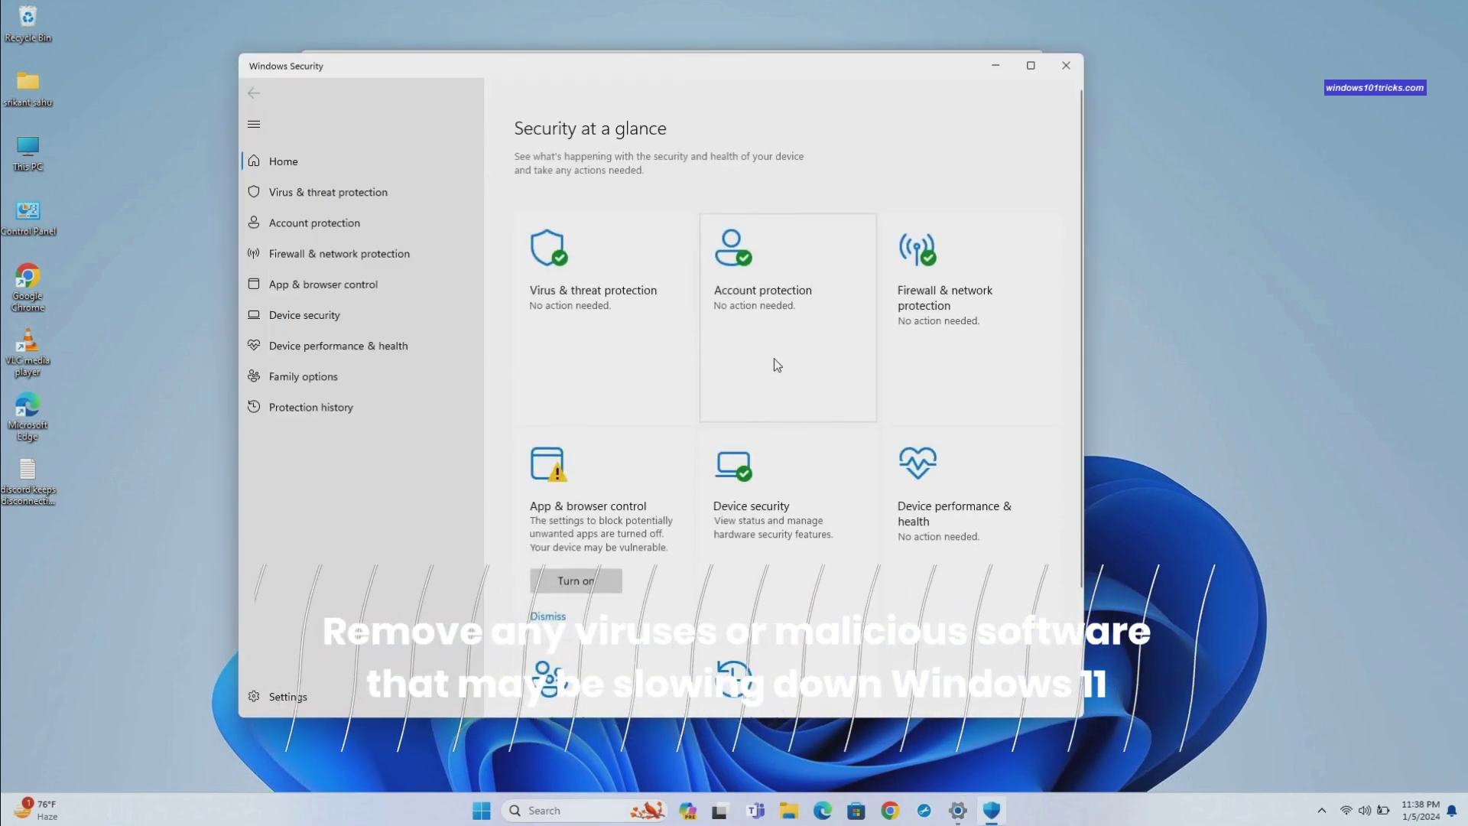
Step: Start a full scan of the PC from the scan options of Virus & threat protection
click(614, 302)
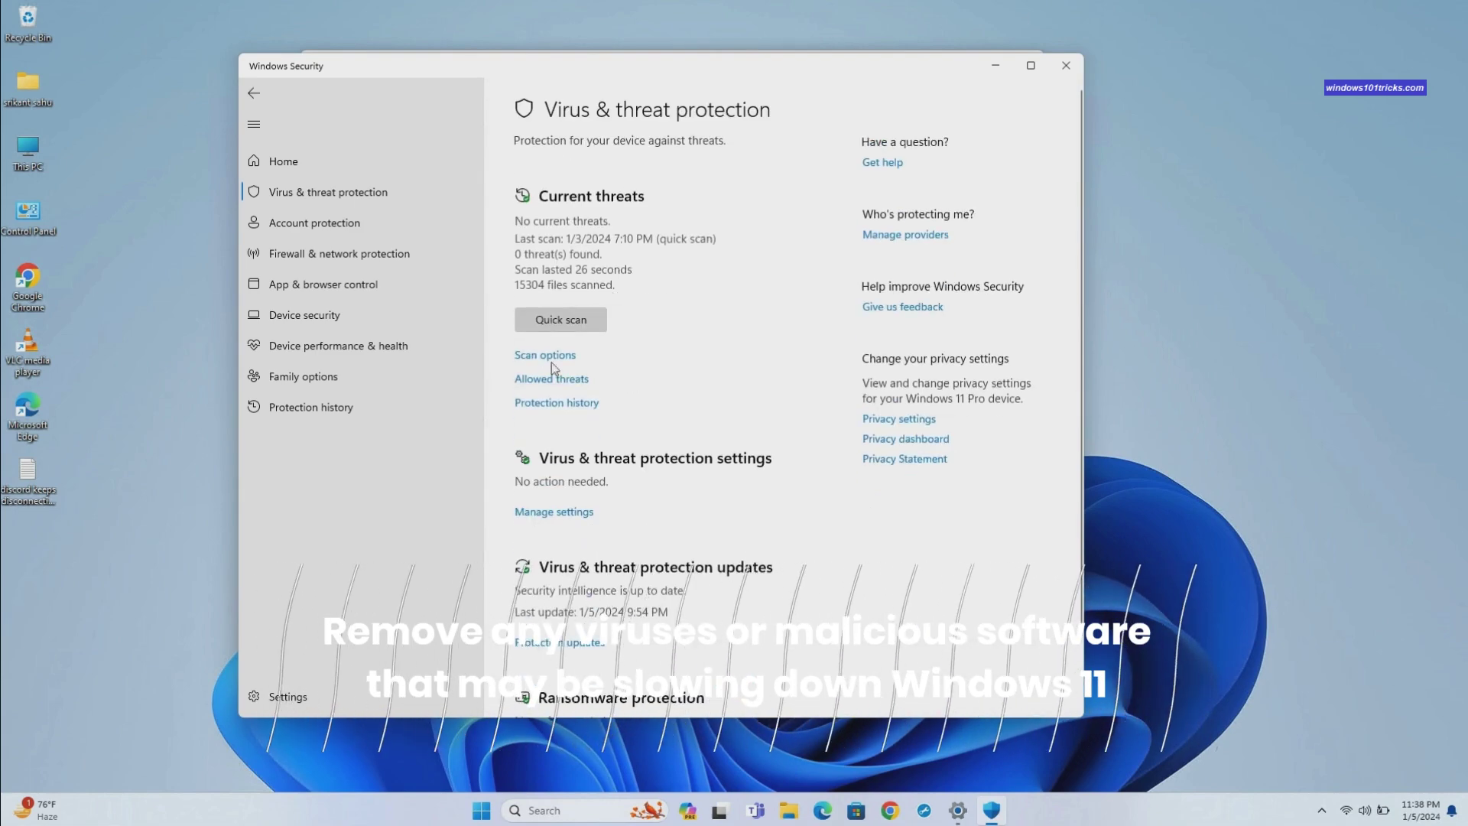
click(549, 356)
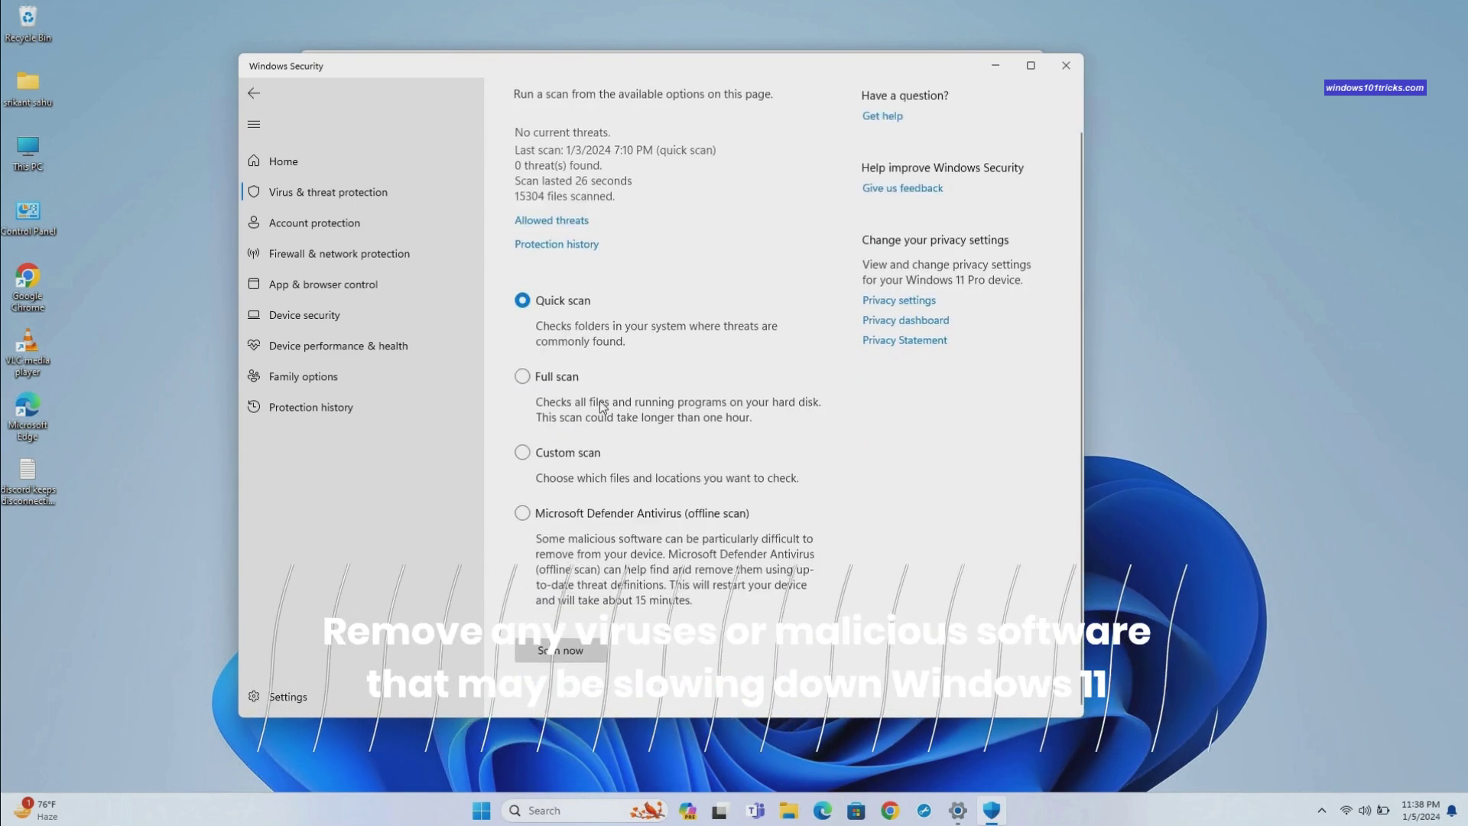
click(529, 379)
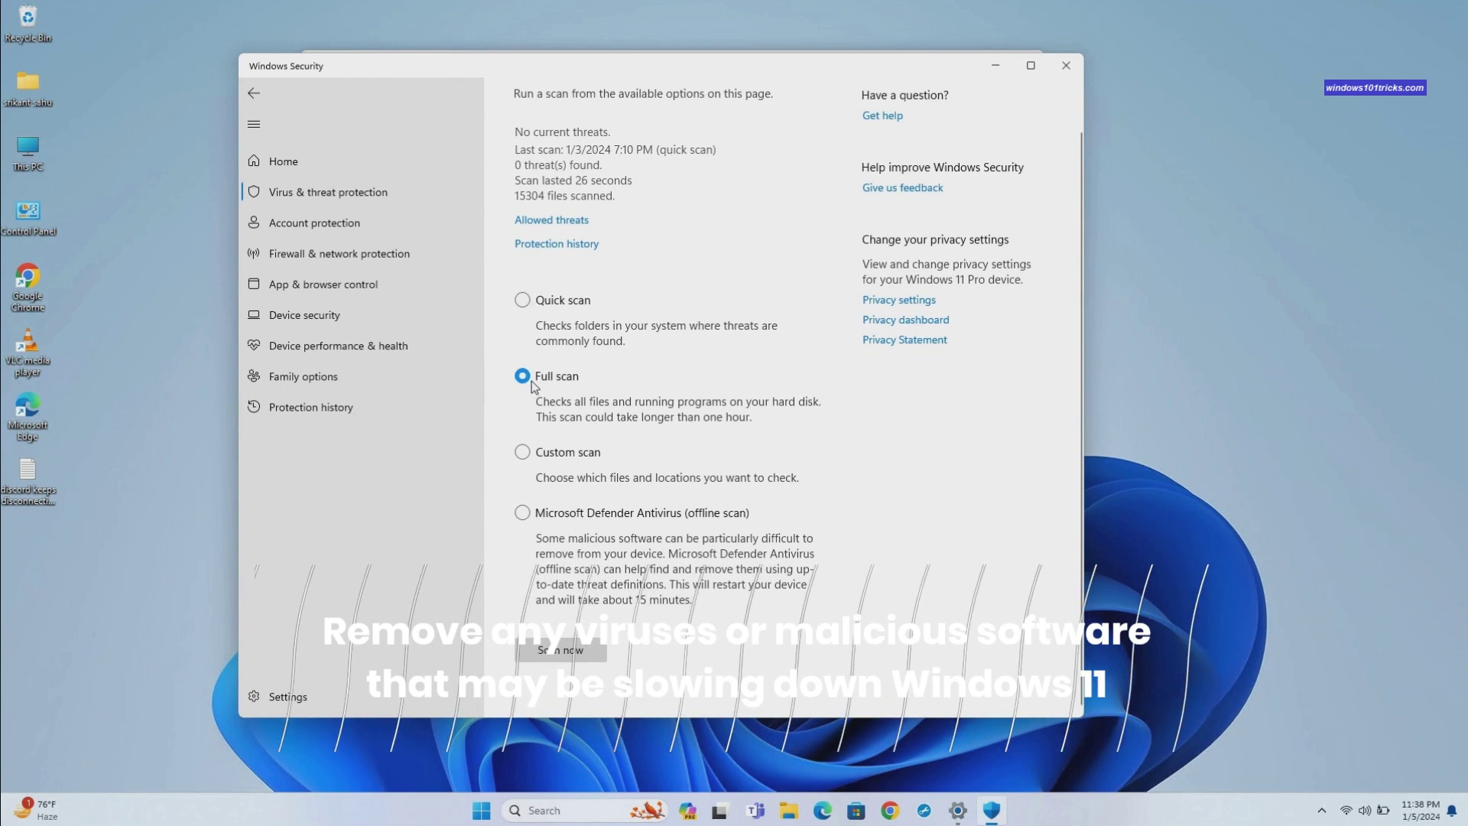
click(575, 654)
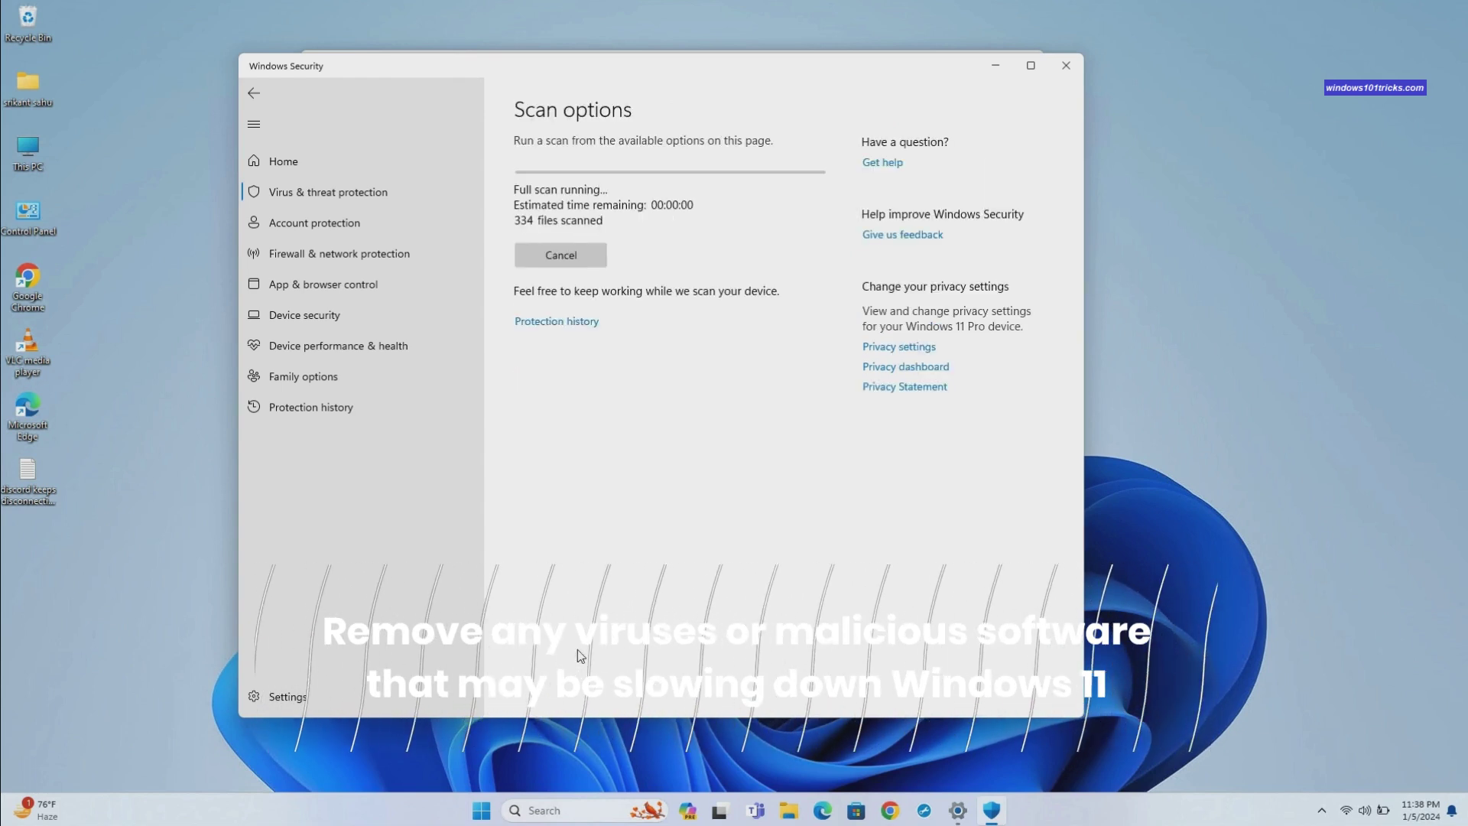